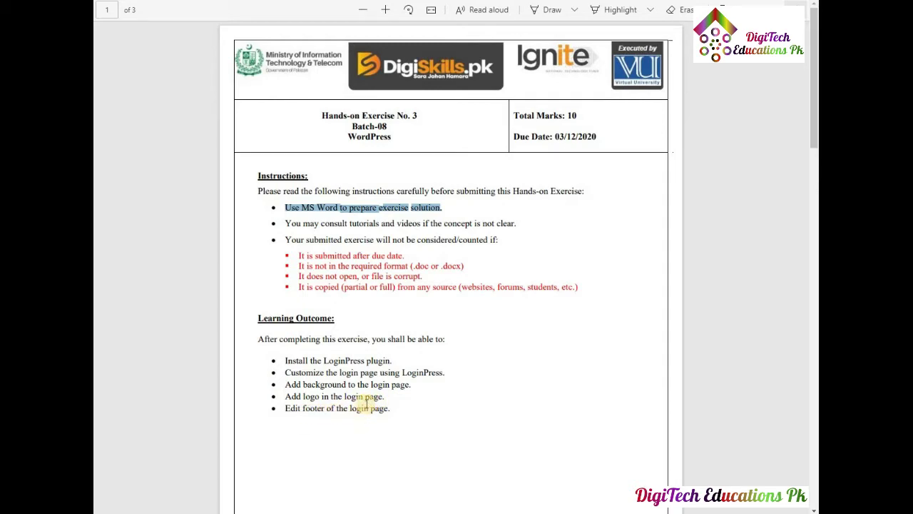
# Review the exercise PDF's problem statement, hosting requirements and Word file submission rule.
pyautogui.scroll(-8, 366, 404)
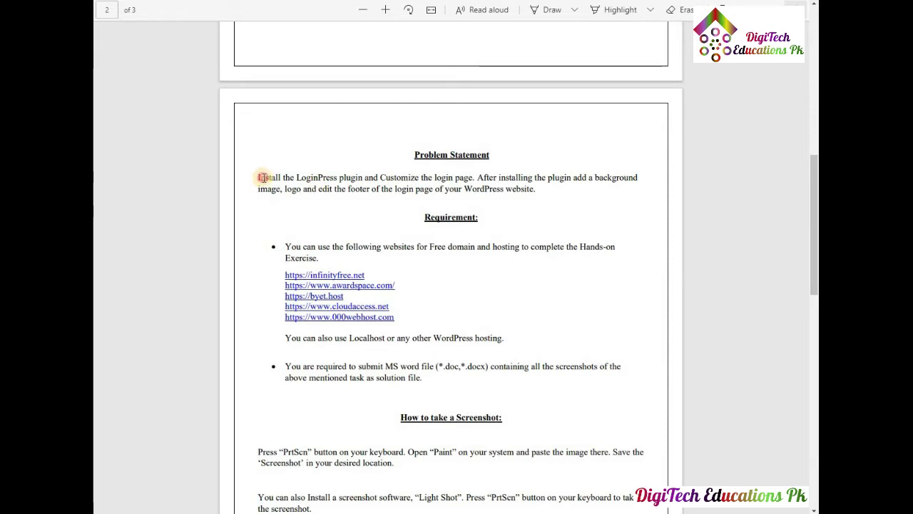
pyautogui.moveTo(258, 177); pyautogui.dragTo(536, 188)
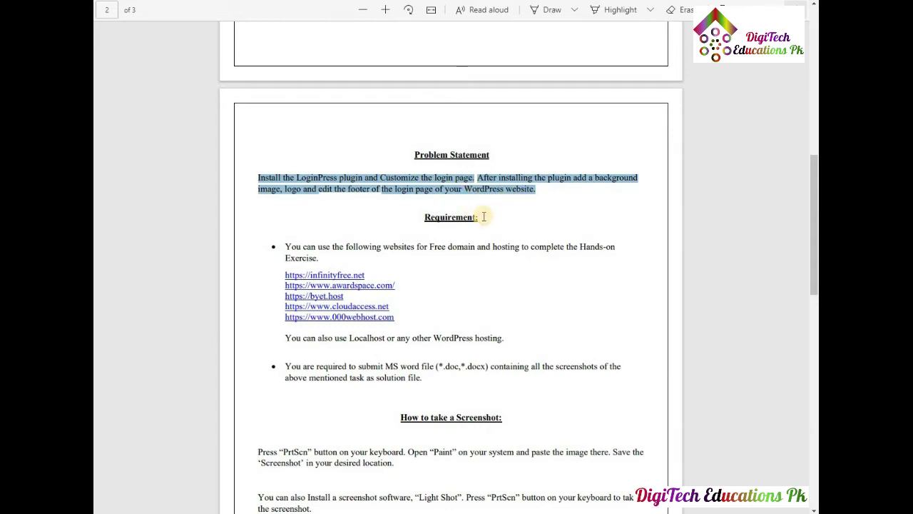
pyautogui.scroll(12, 438, 245)
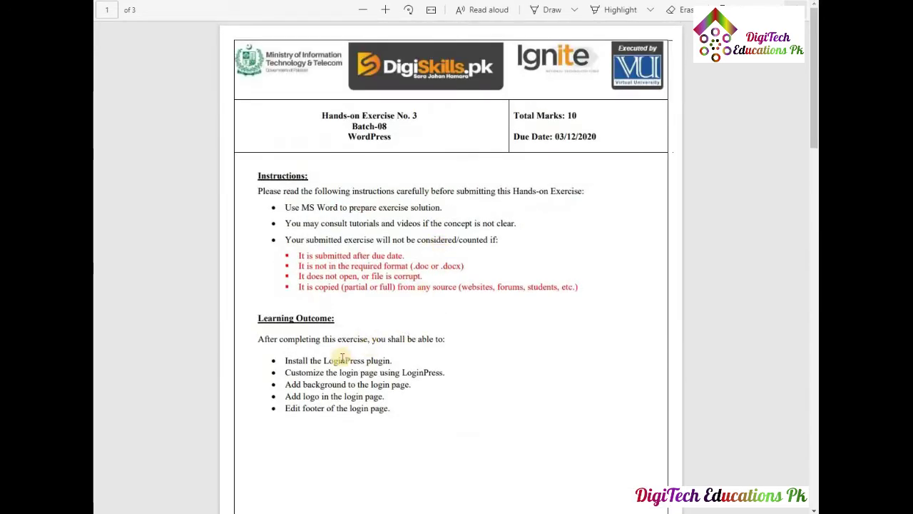
pyautogui.scroll(-12, 341, 356)
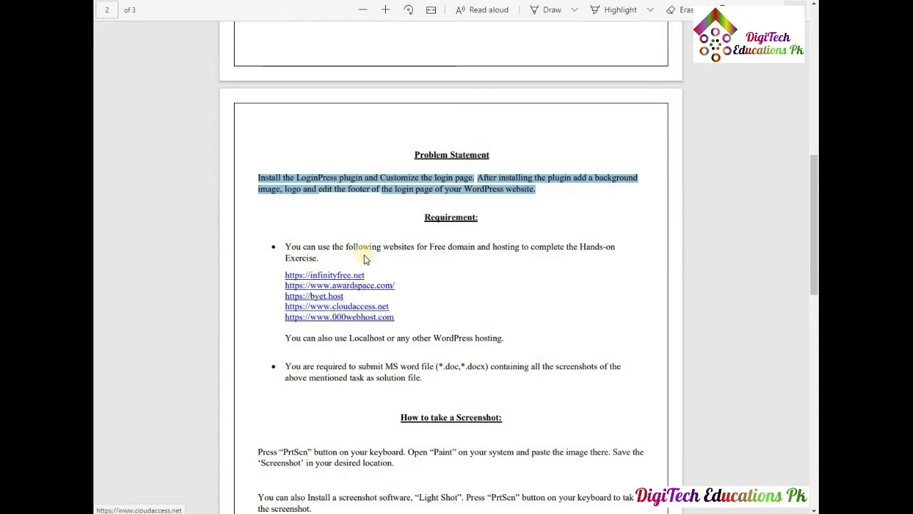
pyautogui.click(436, 251)
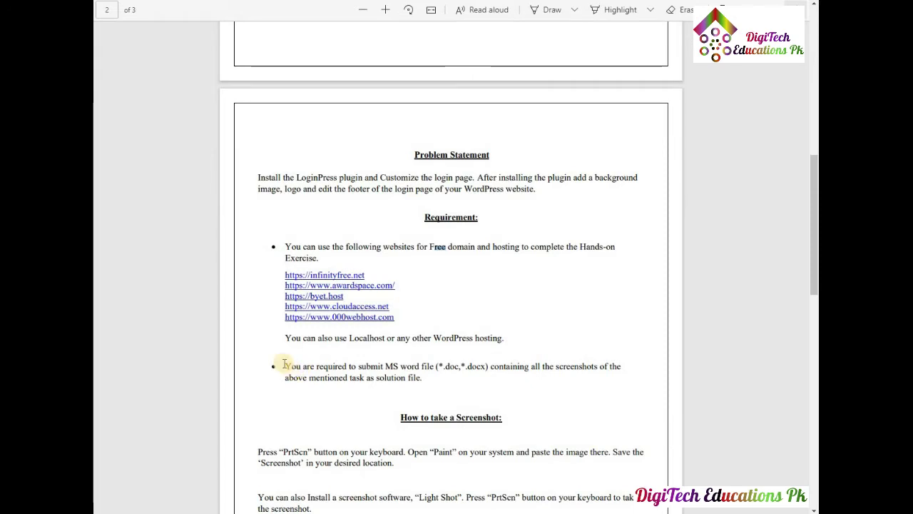
pyautogui.moveTo(284, 365); pyautogui.dragTo(419, 378)
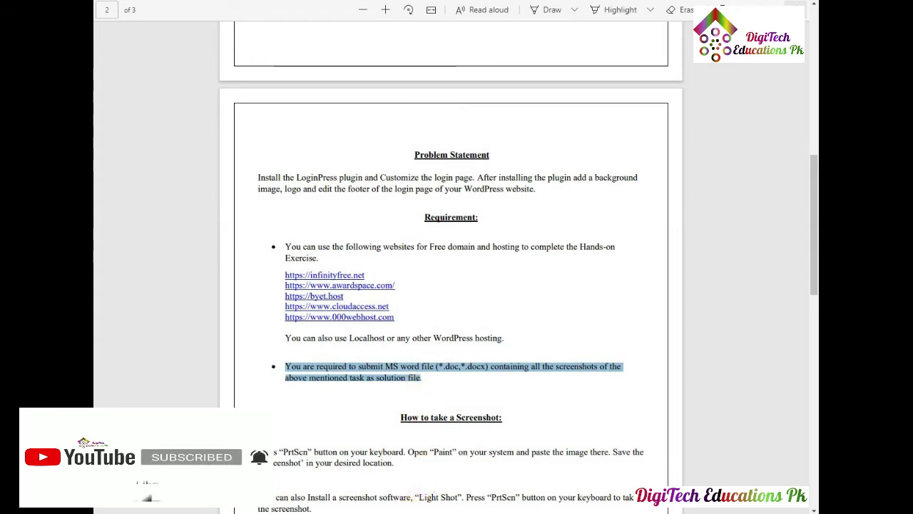
# Switch to the WordPress dashboard and search for "loginPress" among the plugins available to add.
pyautogui.moveTo(396, 513)
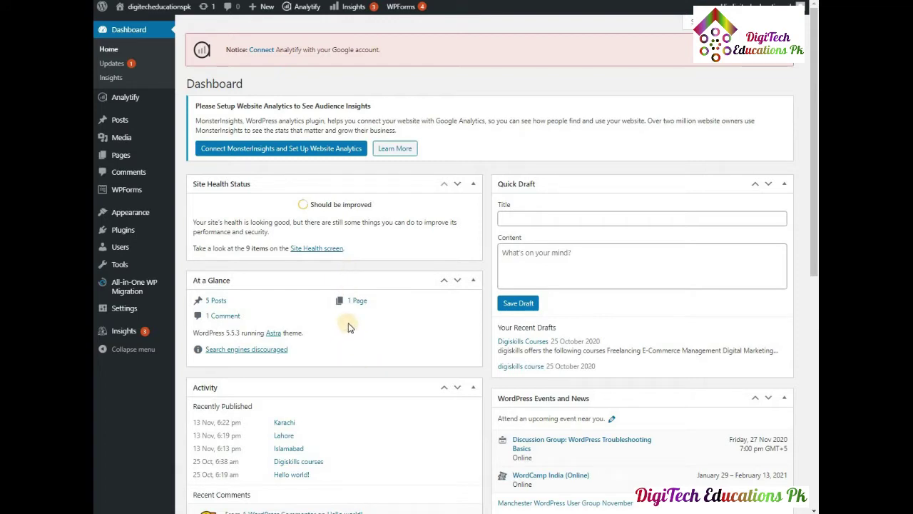
pyautogui.moveTo(134, 9)
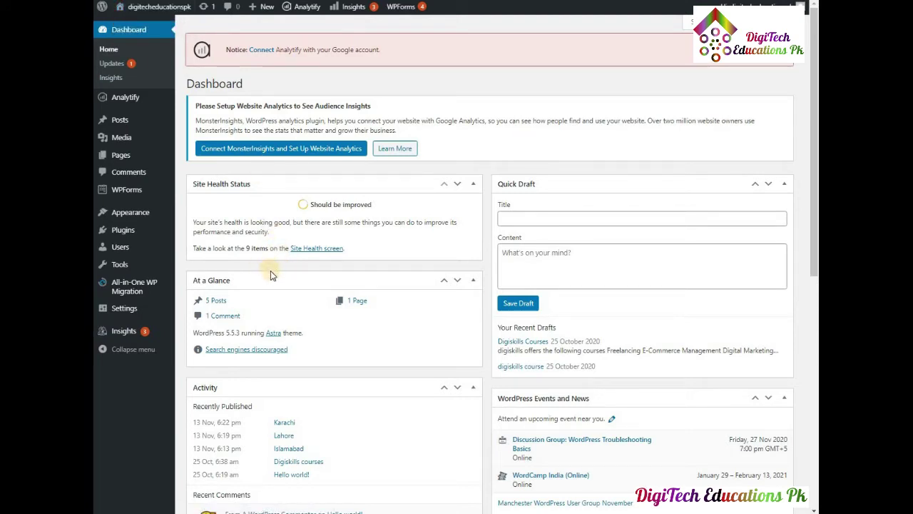
pyautogui.click(133, 234)
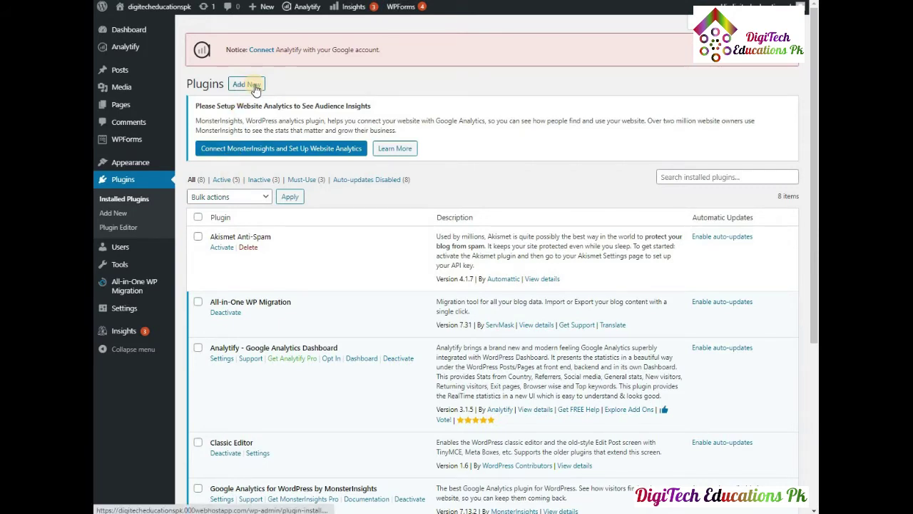
pyautogui.click(247, 84)
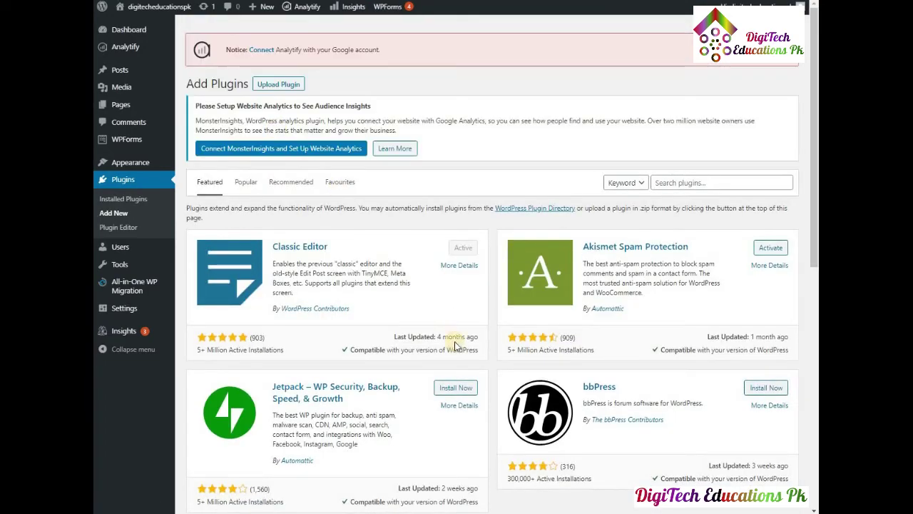
pyautogui.click(673, 182)
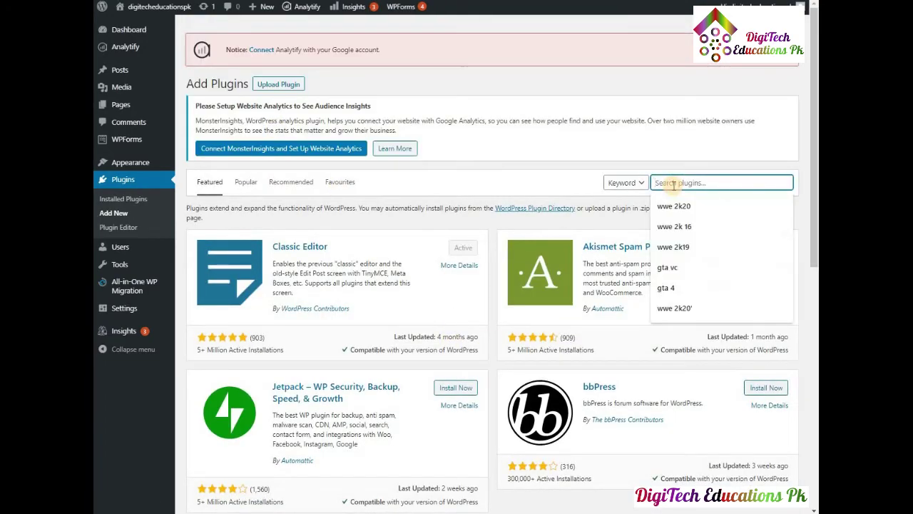
pyautogui.write('ld')
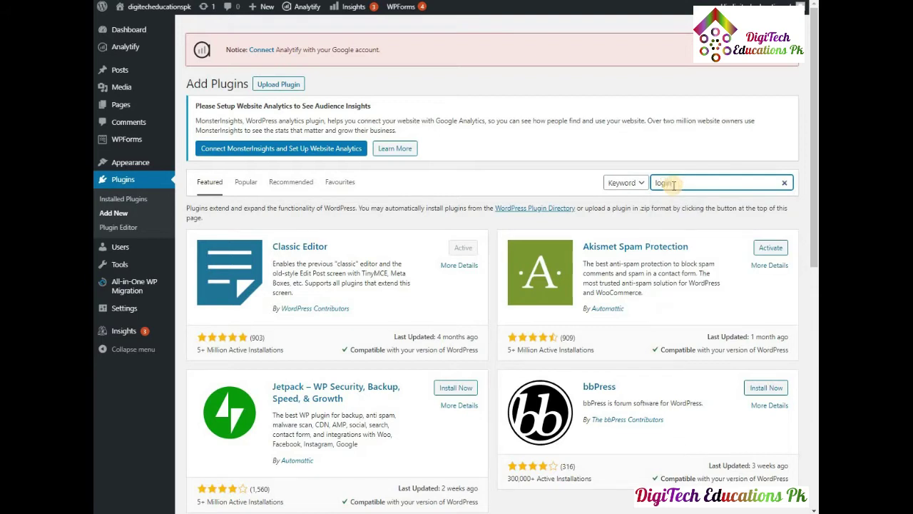
pyautogui.write('ginPress')
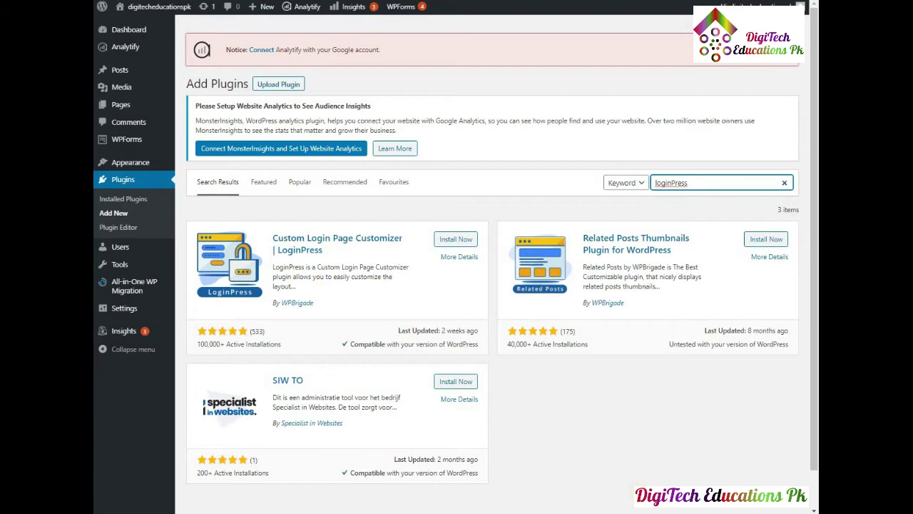
# Capture a screen snip of the loginPress search results and paste it under Task # 01 in the Word document.
pyautogui.press('super+a')
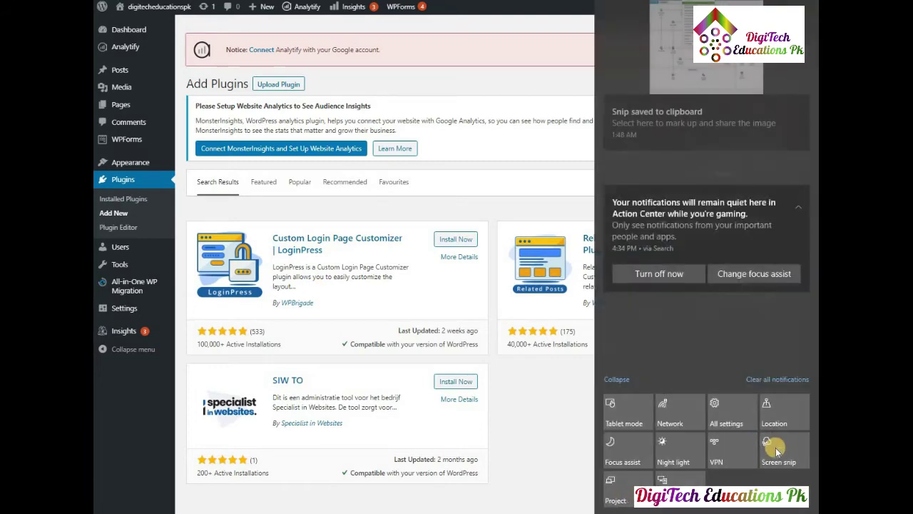
pyautogui.click(601, 433)
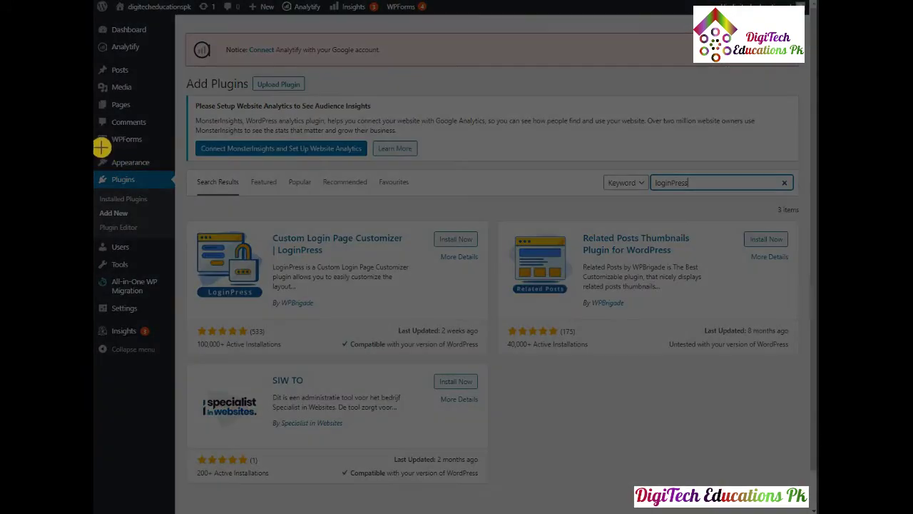
pyautogui.moveTo(99, 129); pyautogui.dragTo(788, 393)
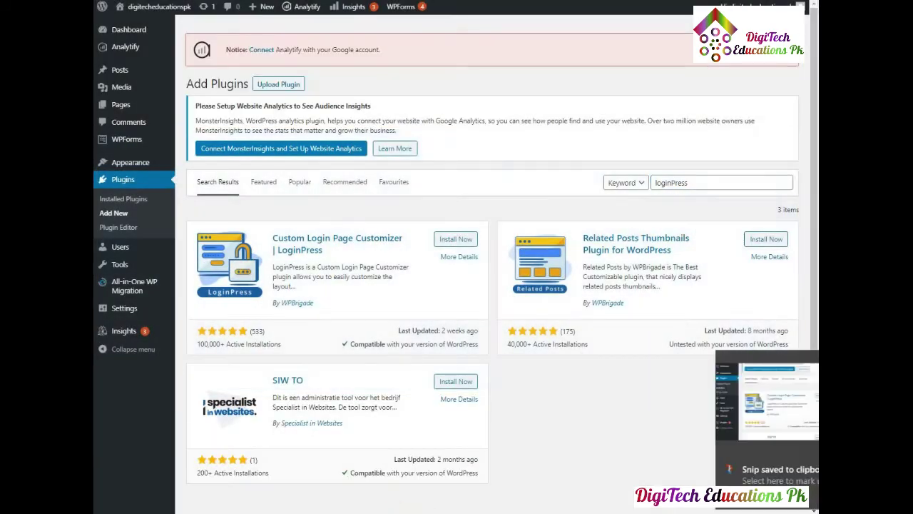
pyautogui.click(389, 511)
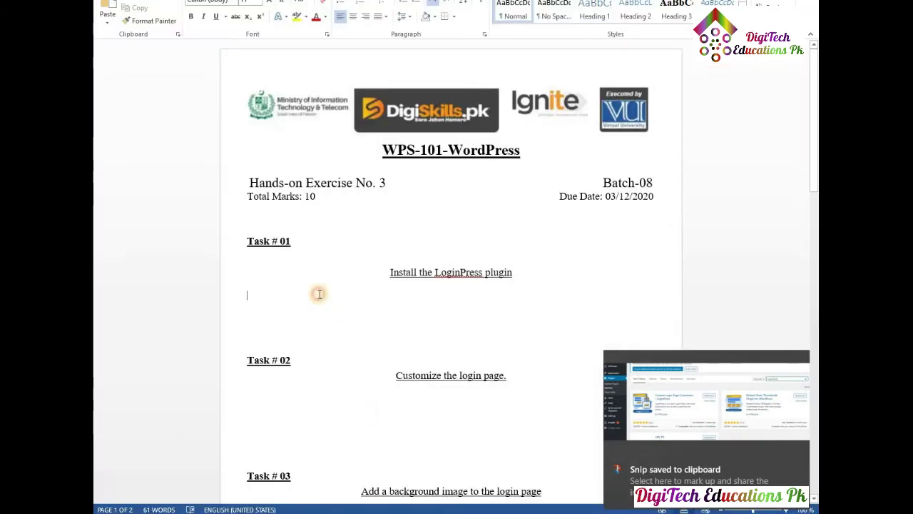
pyautogui.hotkey('ctrl', 'v')
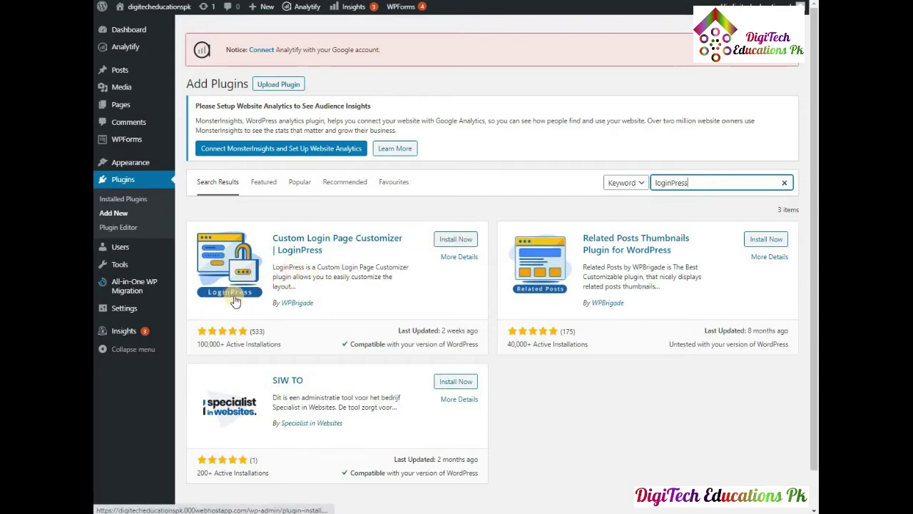
# Install and activate the Custom Login Page Customizer | LoginPress plugin in WordPress.
pyautogui.click(453, 242)
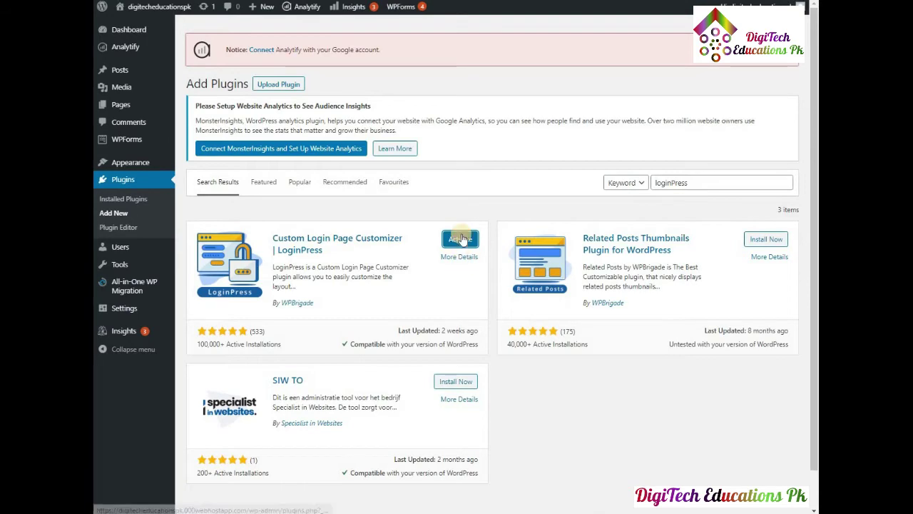
pyautogui.click(460, 240)
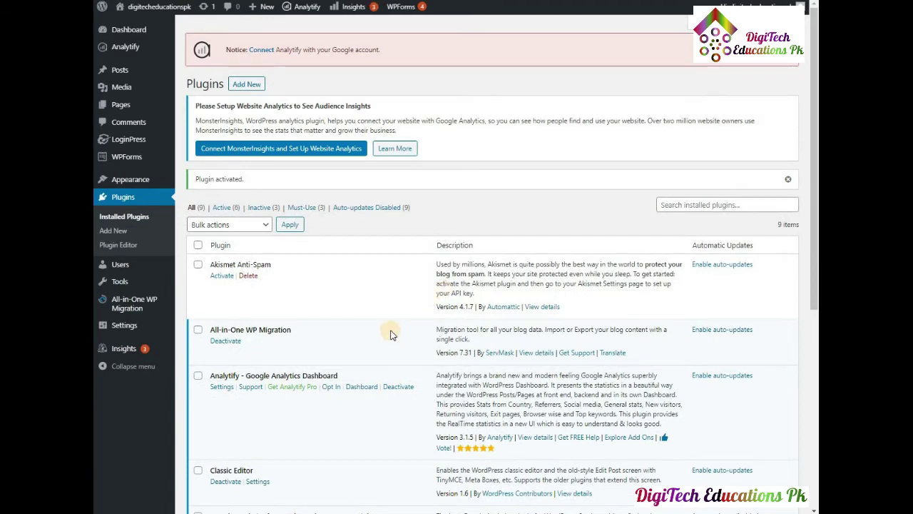
# Capture a snip of the LoginPress entry among the installed plugins and paste it below the first screenshot in the Word document.
pyautogui.scroll(-5, 397, 334)
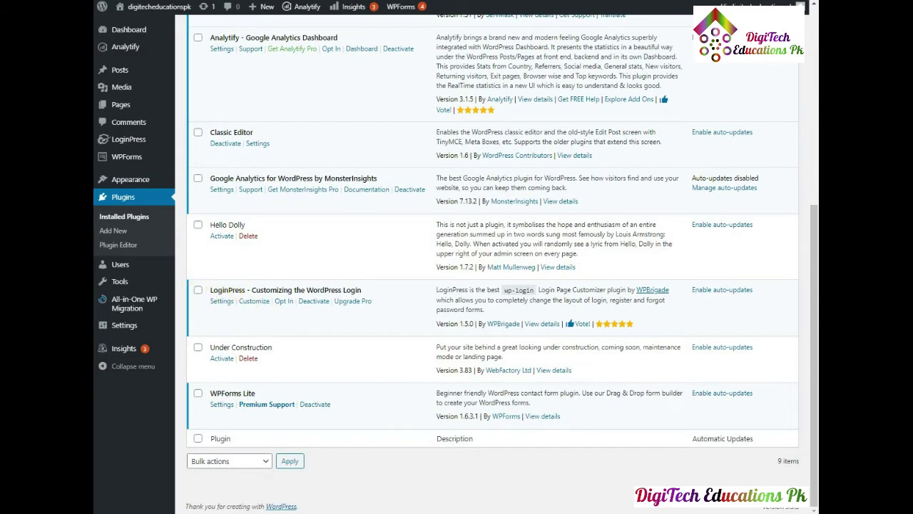
pyautogui.click(806, 510)
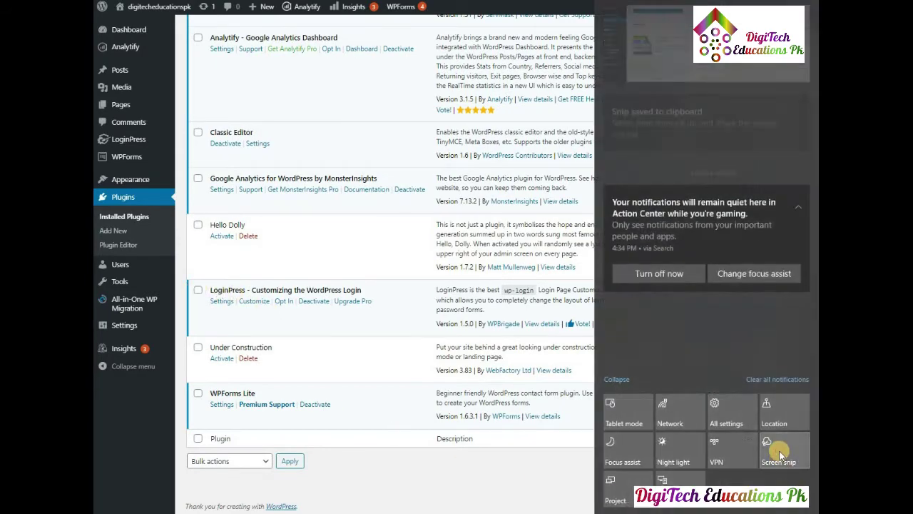
pyautogui.press('Escape')
pyautogui.press('super+shift+s')
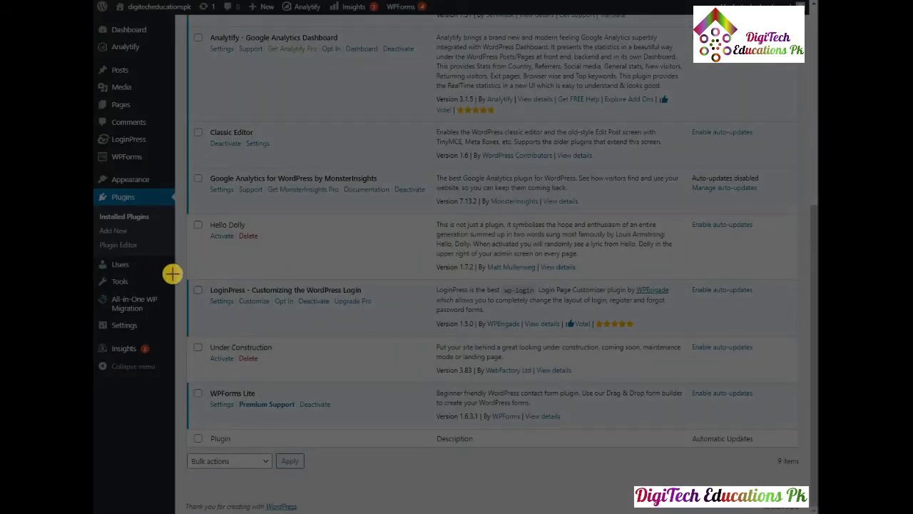
pyautogui.moveTo(173, 275); pyautogui.dragTo(782, 336)
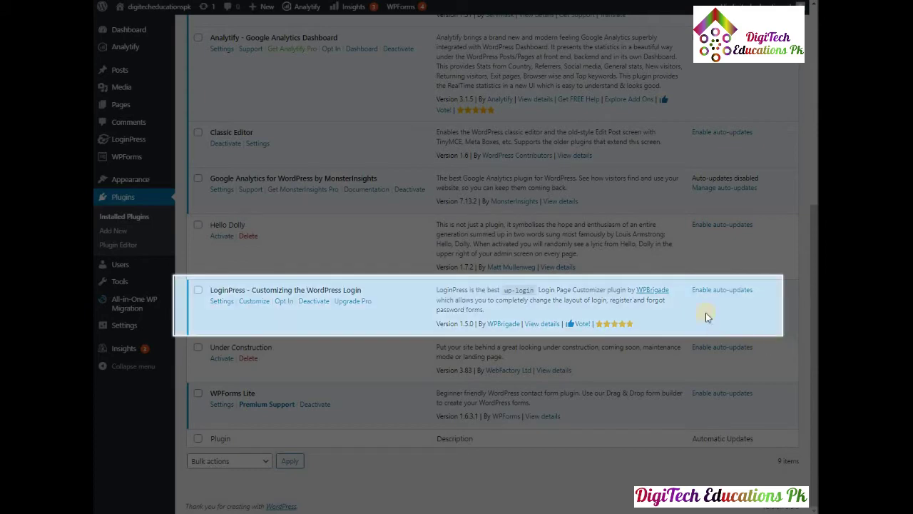
pyautogui.hotkey('alt', 'Tab')
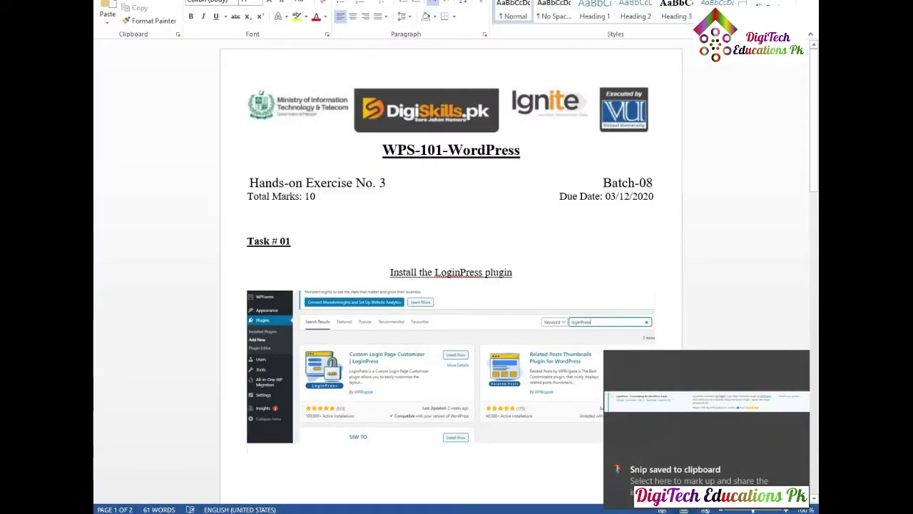
pyautogui.hotkey('ctrl', 'v')
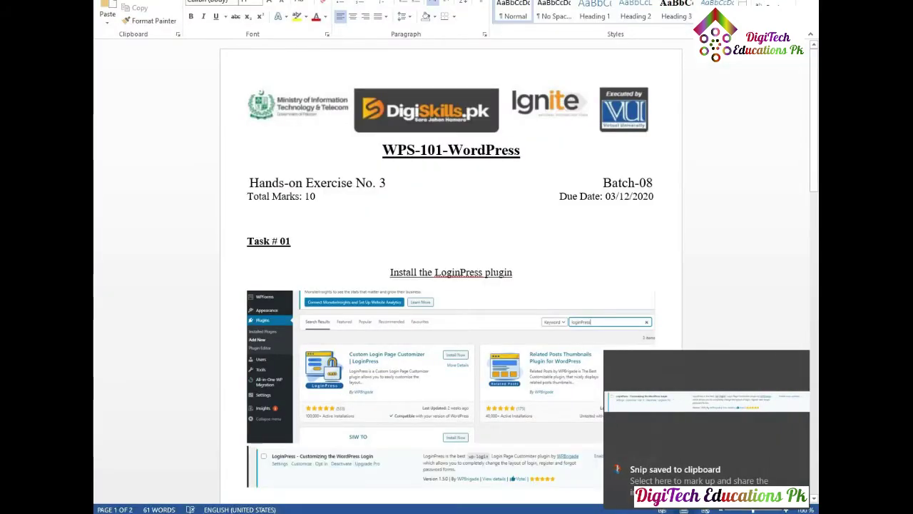
# Place the insertion point under Task # 02 in Word, and open the LoginPress customizer from the installed plugins in the browser.
pyautogui.scroll(-3, 466, 314)
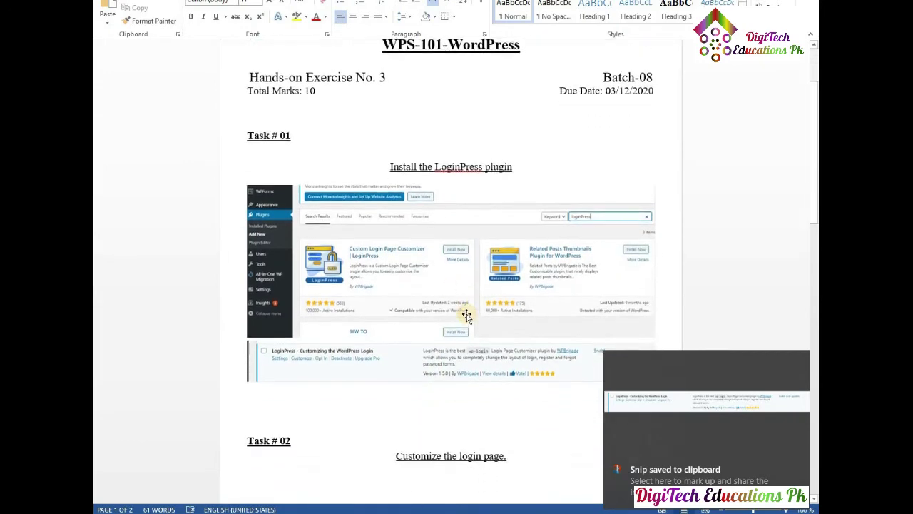
pyautogui.scroll(-3, 467, 313)
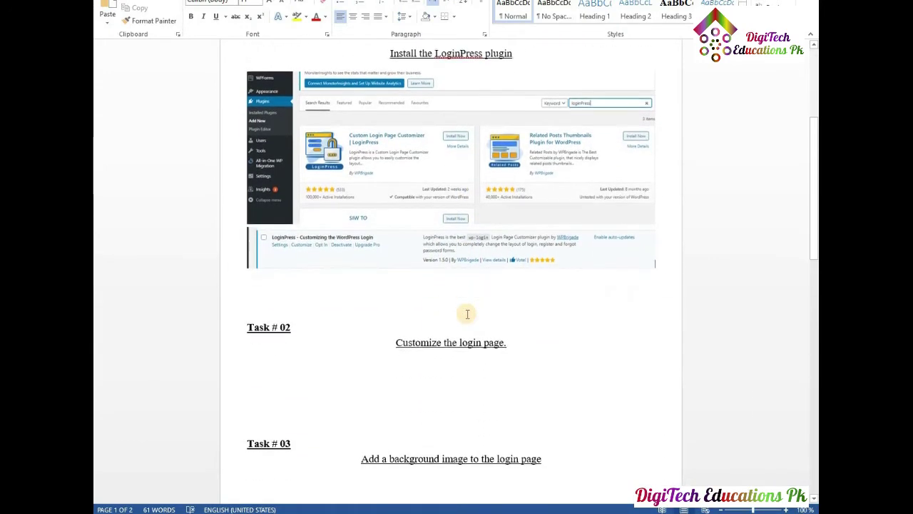
pyautogui.scroll(-1, 468, 314)
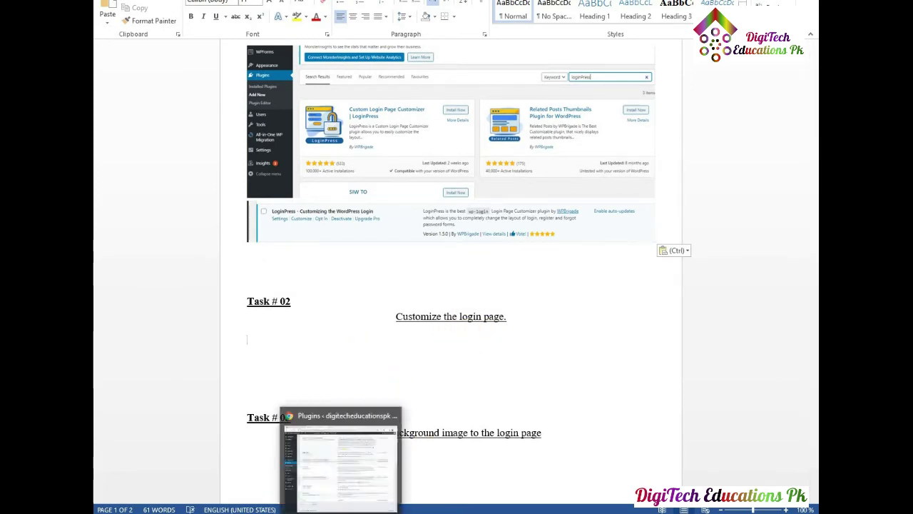
pyautogui.click(361, 442)
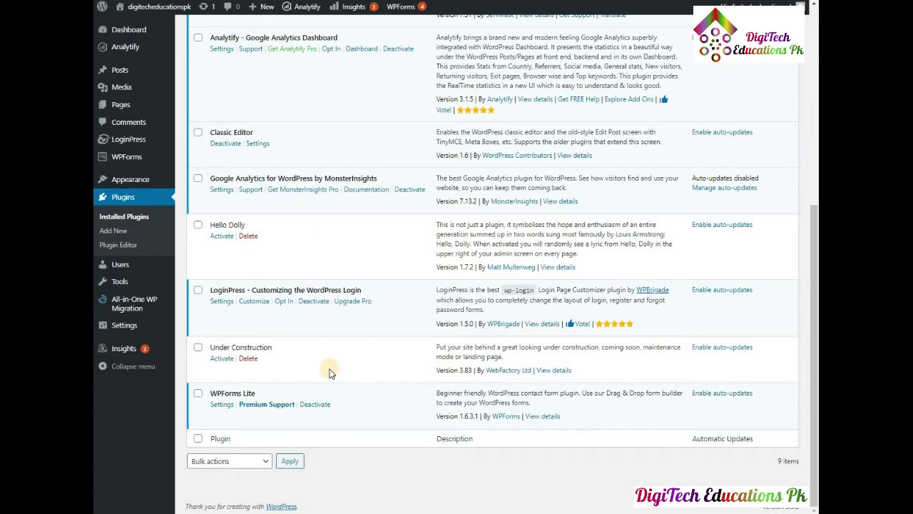
pyautogui.scroll(5, 330, 372)
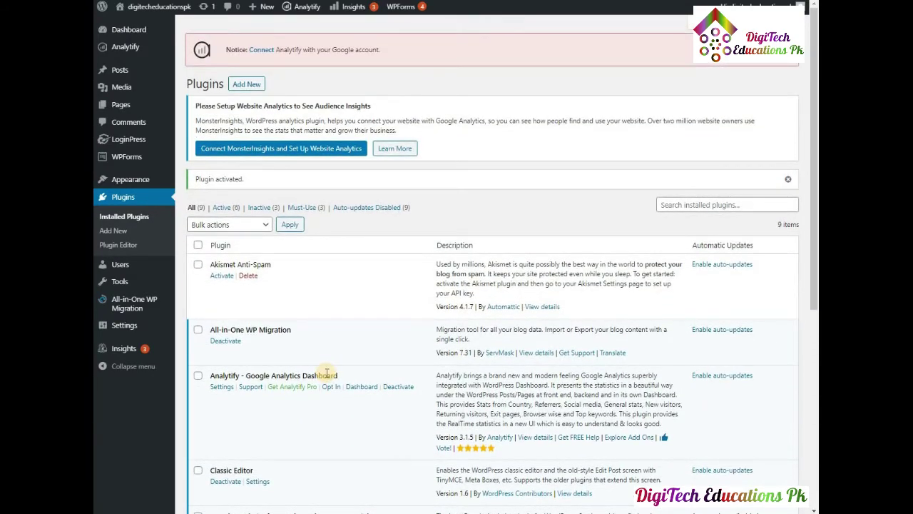
pyautogui.scroll(-4, 327, 374)
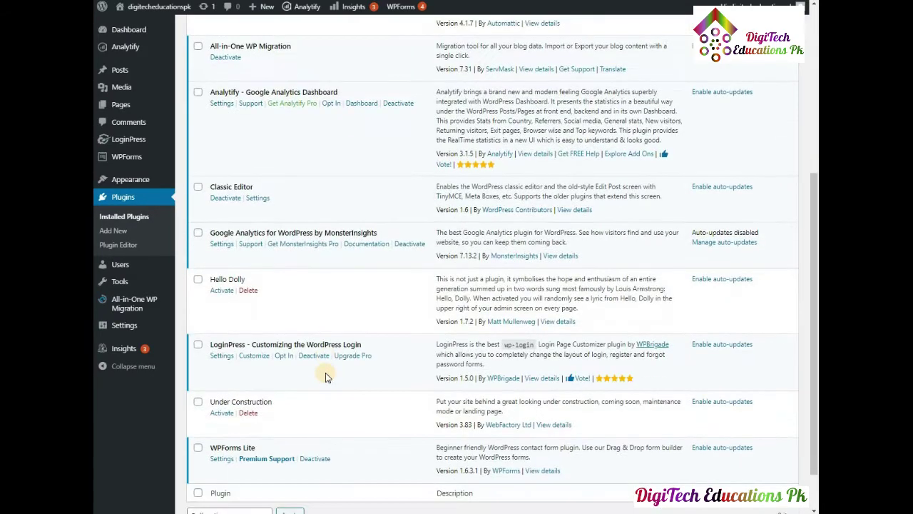
pyautogui.click(255, 355)
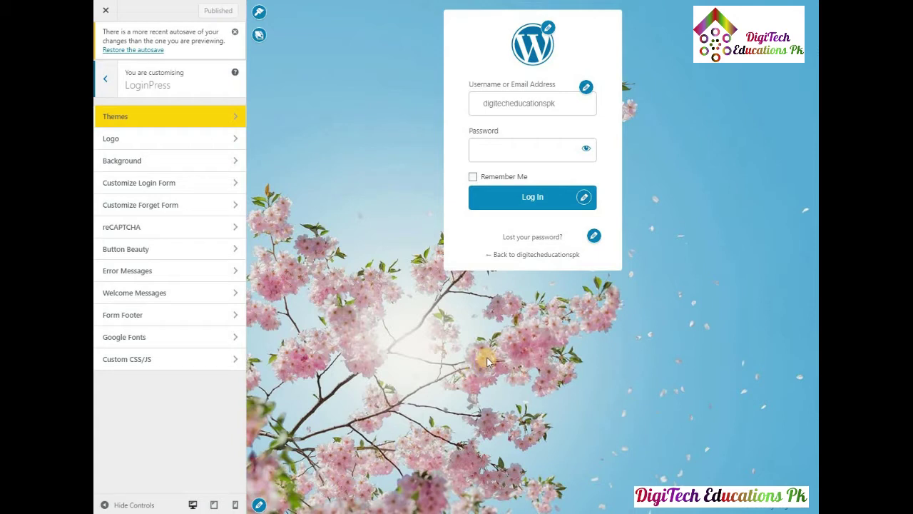
# Open the login button's Button Beauty settings, snip the full customizer page, and paste it under Task # 02 in the Word document.
pyautogui.click(583, 200)
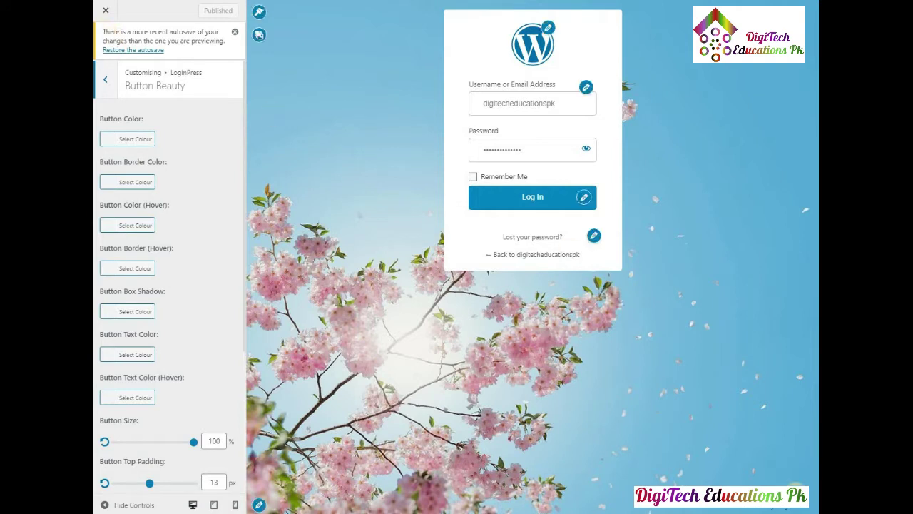
pyautogui.click(791, 510)
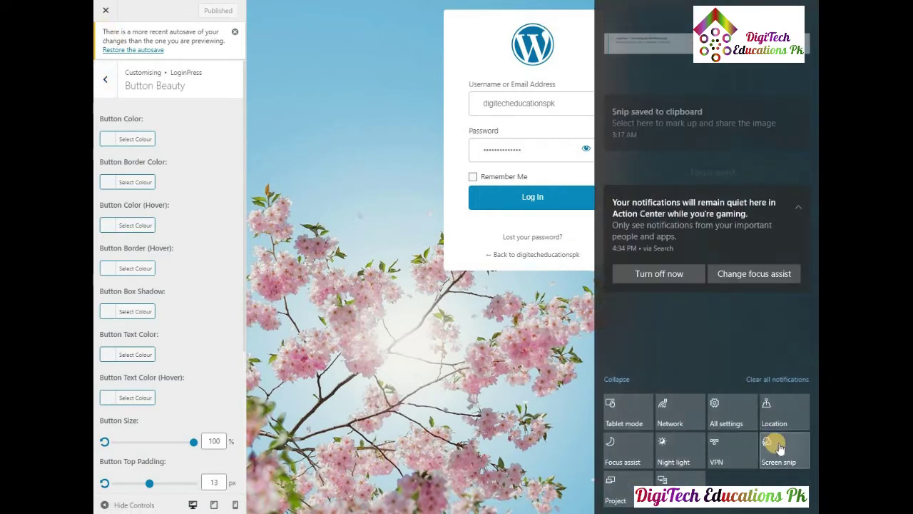
pyautogui.click(777, 446)
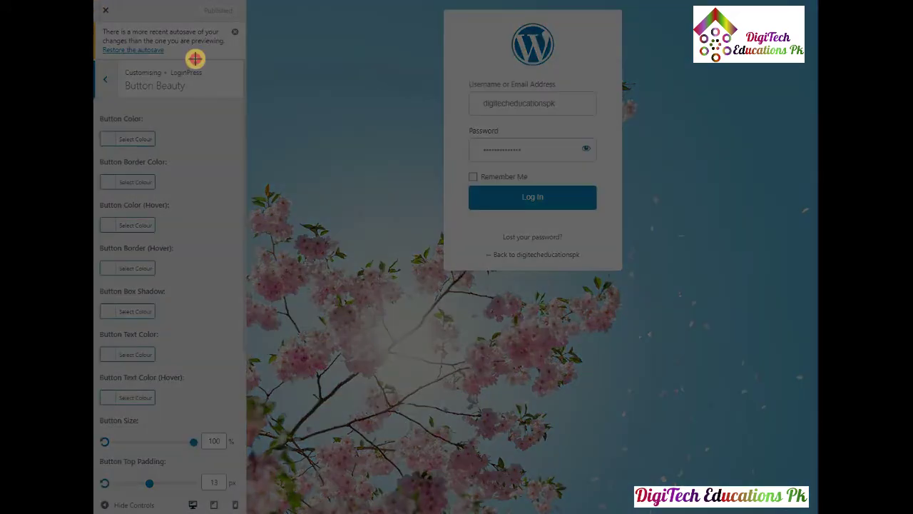
pyautogui.moveTo(95, 1); pyautogui.dragTo(799, 513)
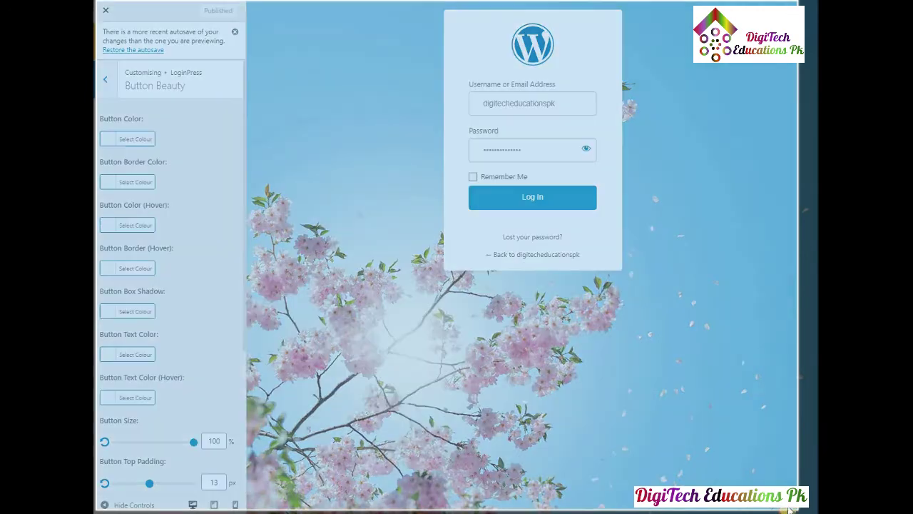
pyautogui.hotkey('alt', 'Tab')
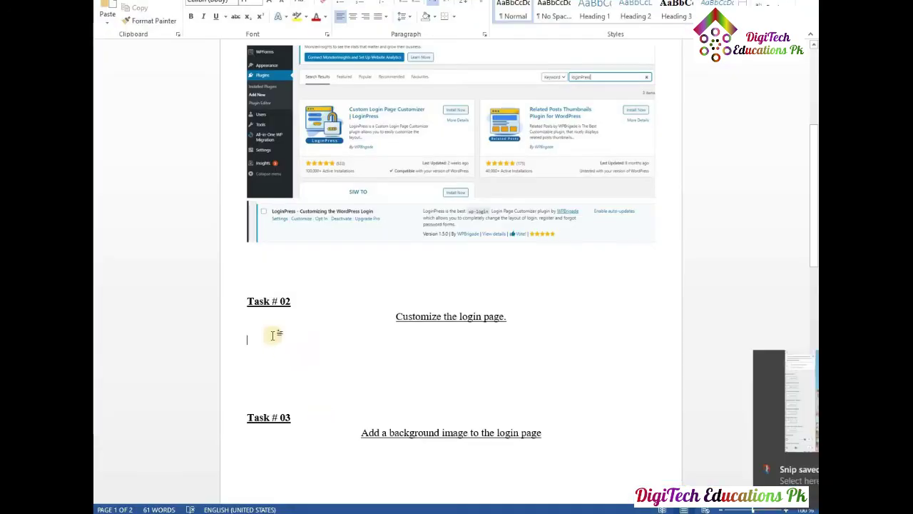
pyautogui.click(255, 322)
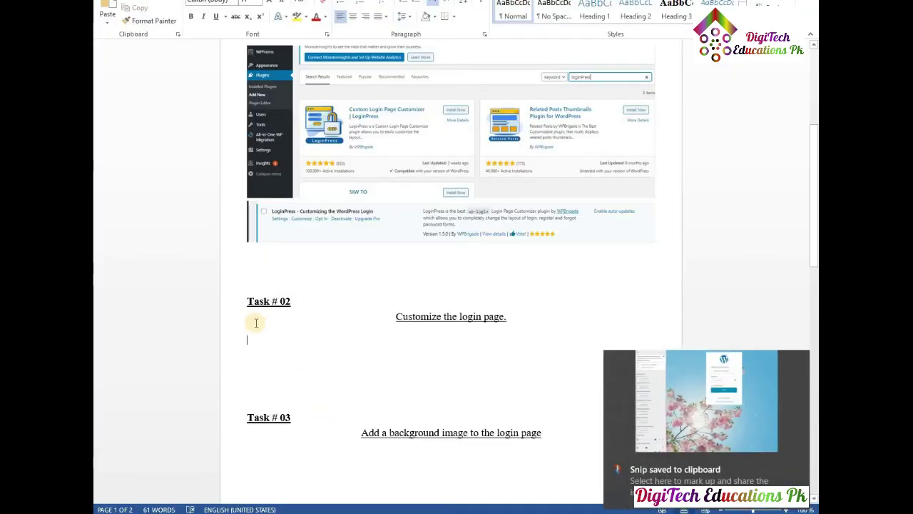
pyautogui.hotkey('ctrl', 'v')
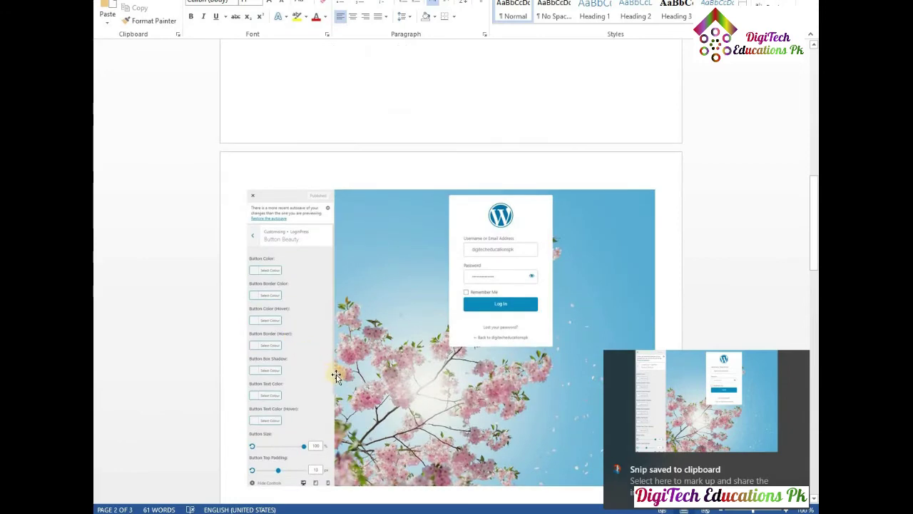
pyautogui.press('Return')
# Switch back to the browser and set the login Button Color to the orange swatch, #dd9933.
pyautogui.hotkey('alt', 'Tab')
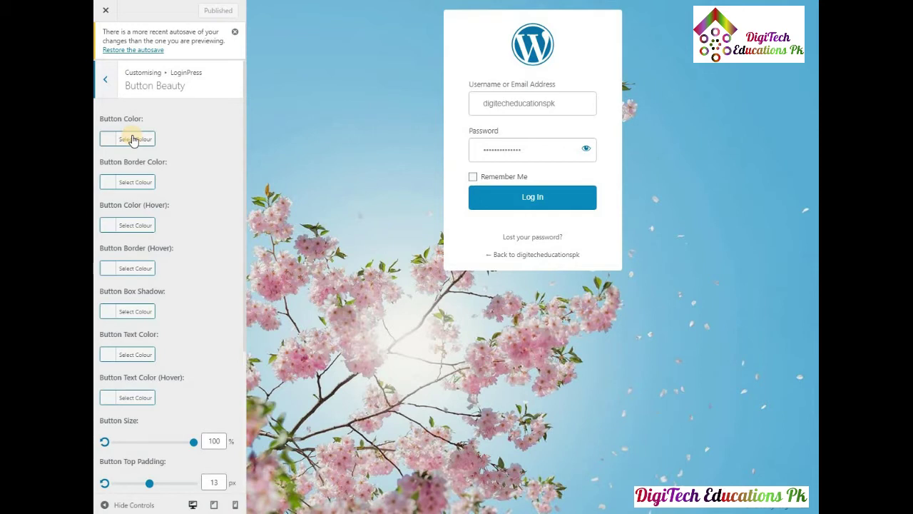
pyautogui.click(132, 139)
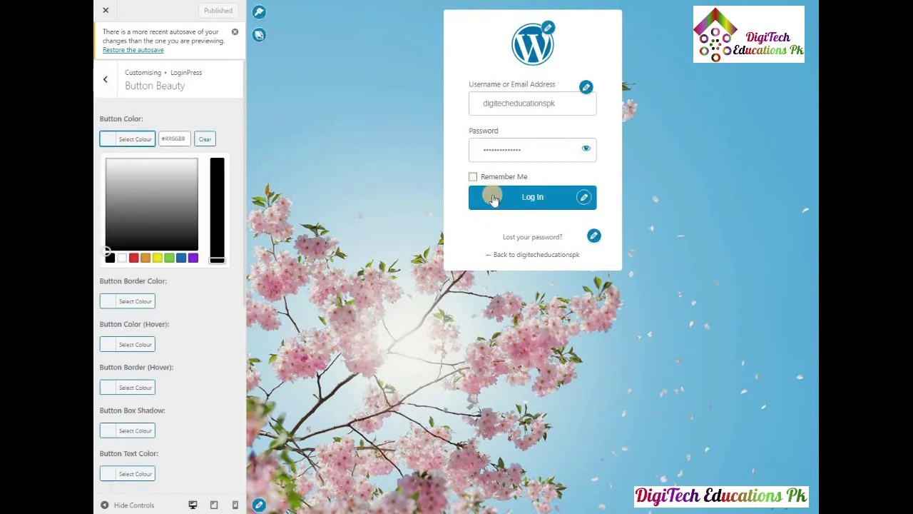
pyautogui.click(146, 258)
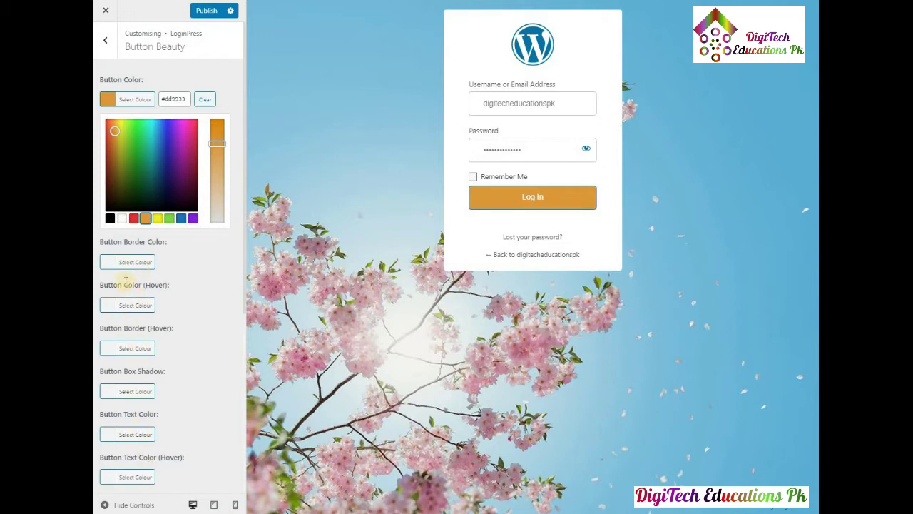
pyautogui.scroll(-3, 129, 379)
pyautogui.scroll(2, 127, 378)
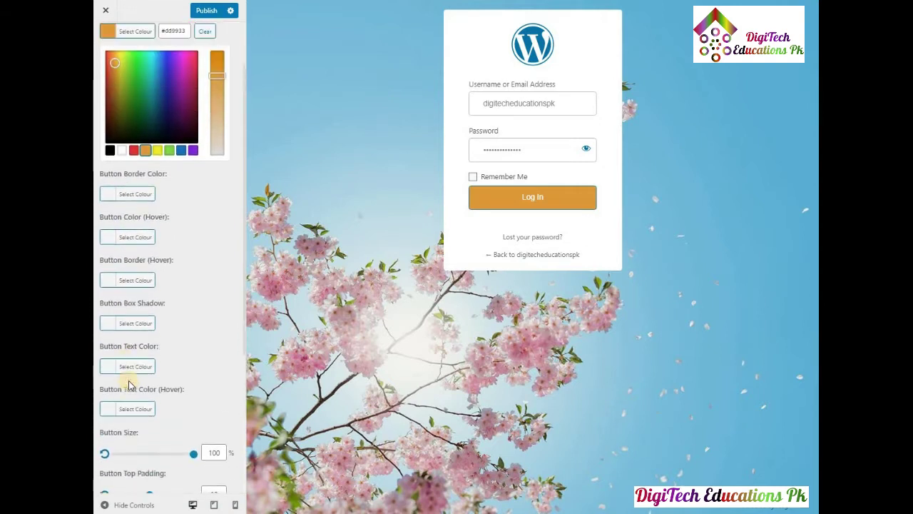
pyautogui.scroll(1, 129, 385)
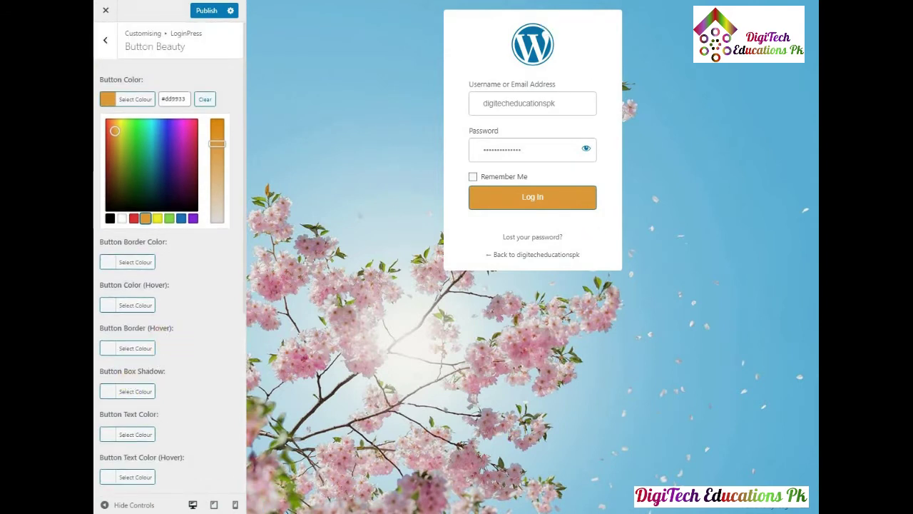
# Snip the Button Color setting together with the login form preview and paste it below the previous screenshot in Word.
pyautogui.click(790, 485)
pyautogui.click(785, 453)
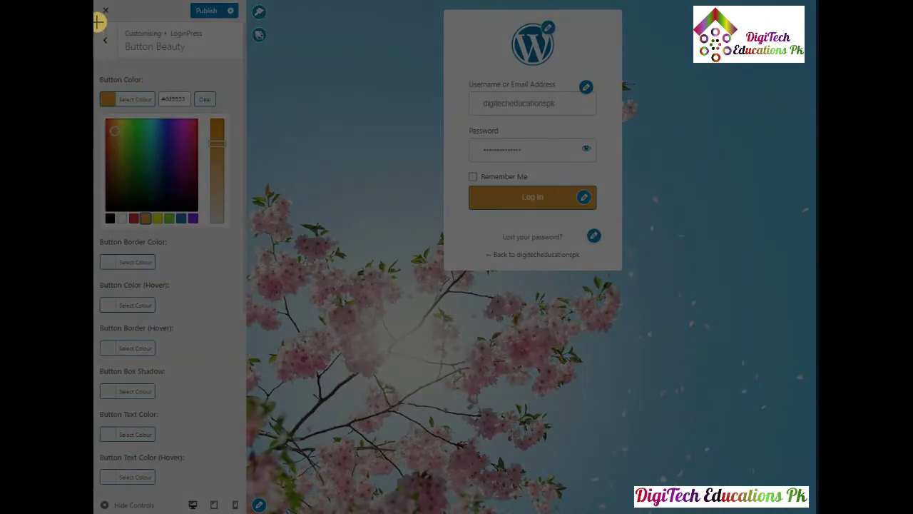
pyautogui.moveTo(97, 19); pyautogui.dragTo(620, 261)
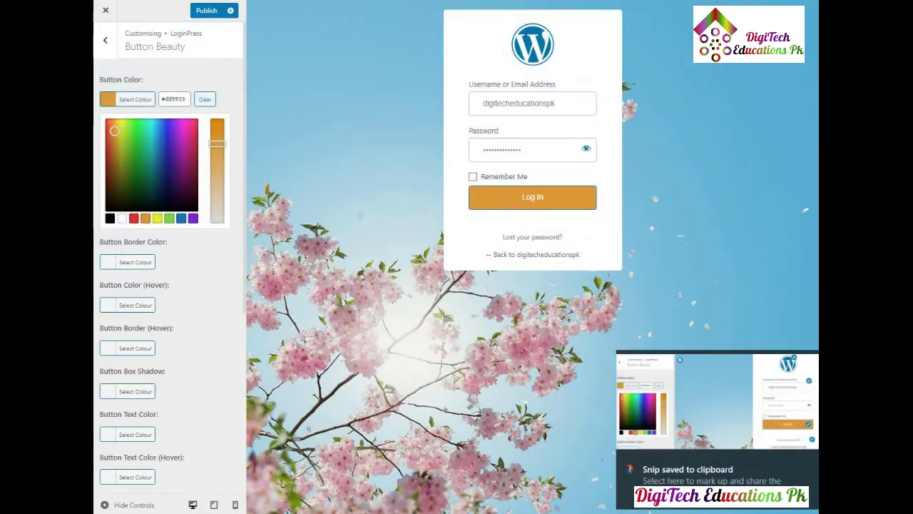
pyautogui.hotkey('alt', 'Tab')
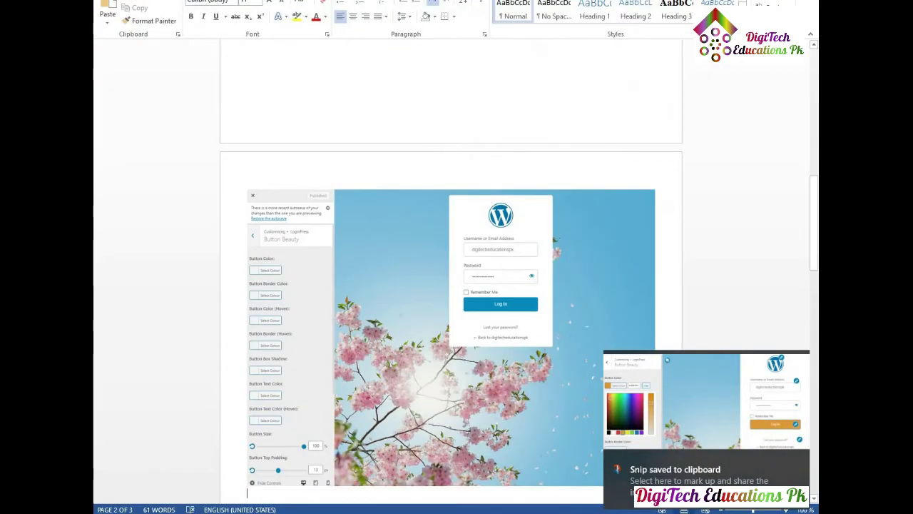
pyautogui.hotkey('ctrl', 'v')
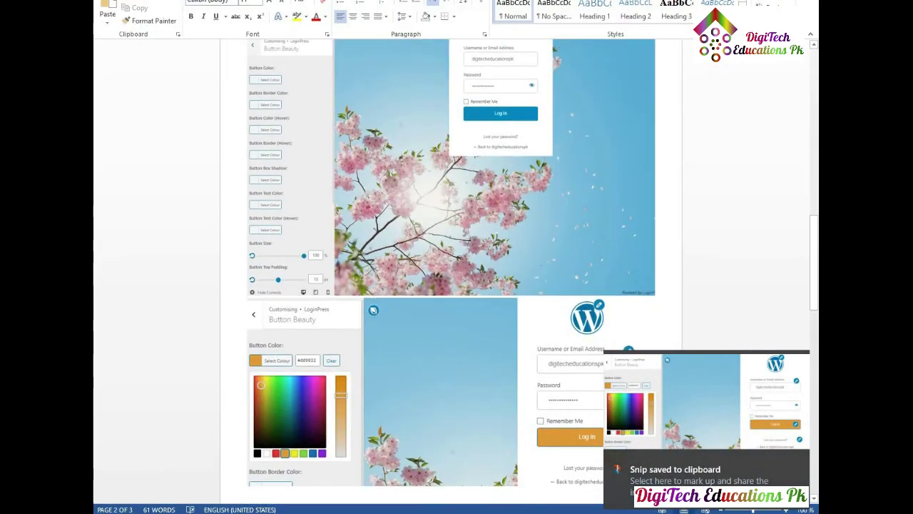
# In the browser, set the Button Border Color to red #dd3333 and the Button Color (Hover) to green #81d742.
pyautogui.hotkey('alt', 'Tab')
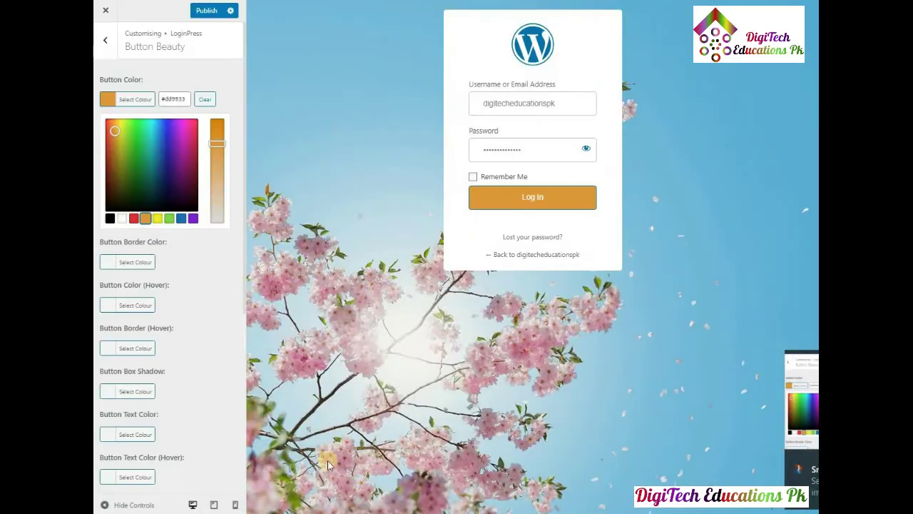
pyautogui.click(136, 262)
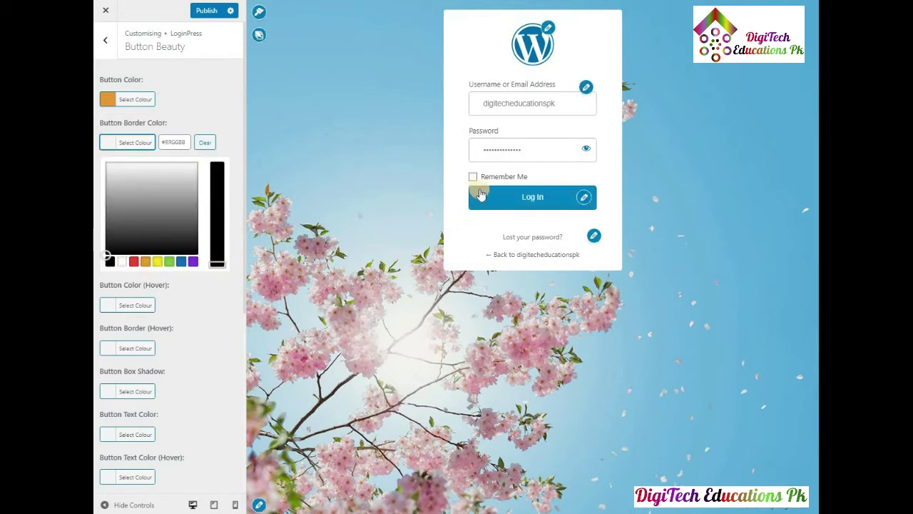
pyautogui.click(133, 261)
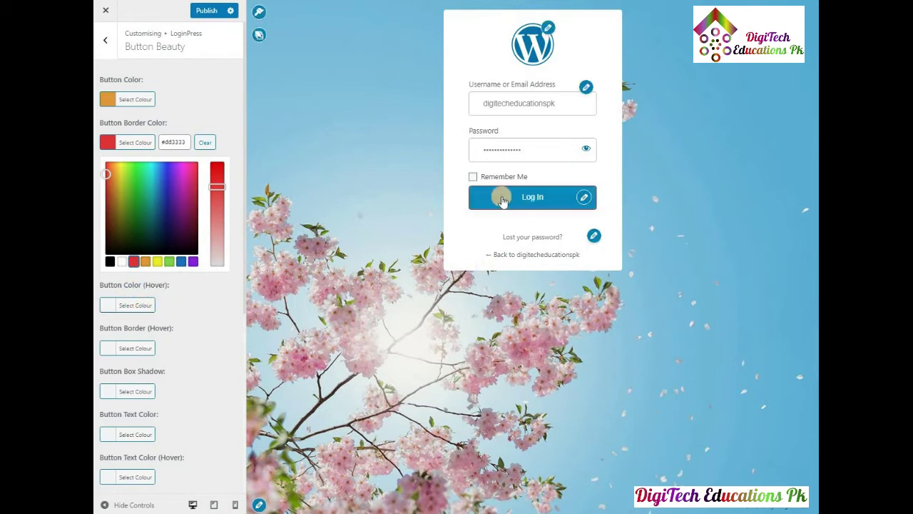
pyautogui.click(128, 307)
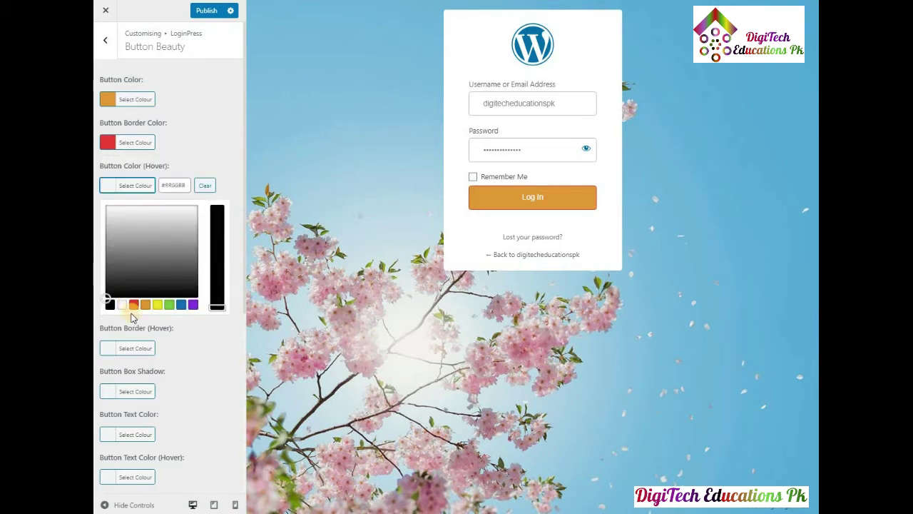
pyautogui.click(168, 307)
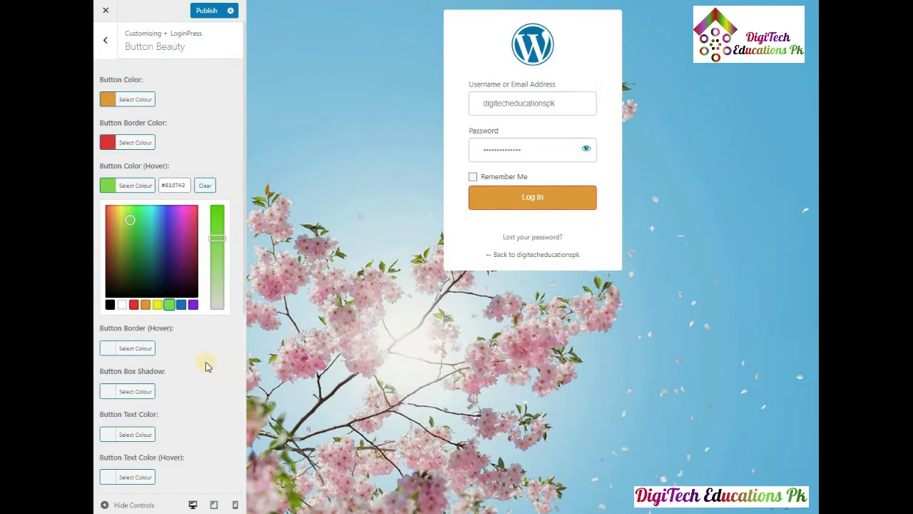
# Set the Button Border (Hover) color to the purple swatch, #8224e3.
pyautogui.scroll(-2, 205, 364)
pyautogui.scroll(-1, 209, 351)
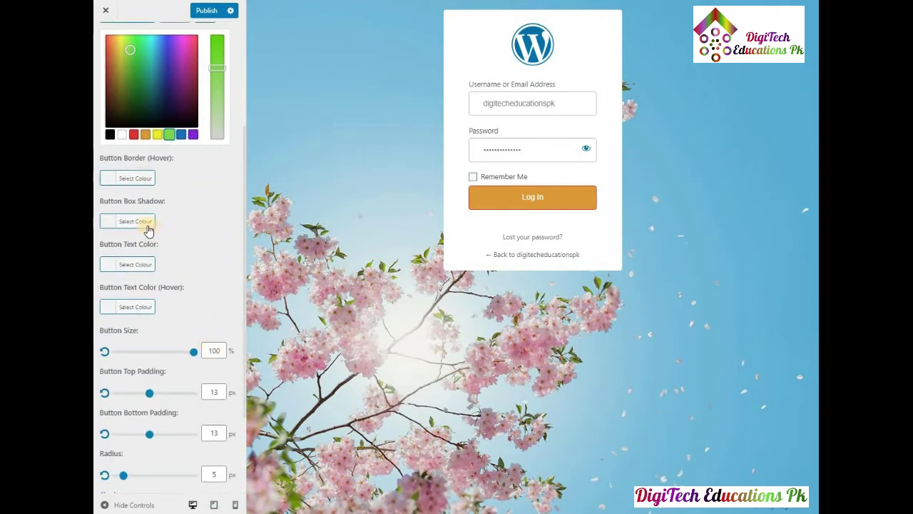
pyautogui.scroll(2, 175, 235)
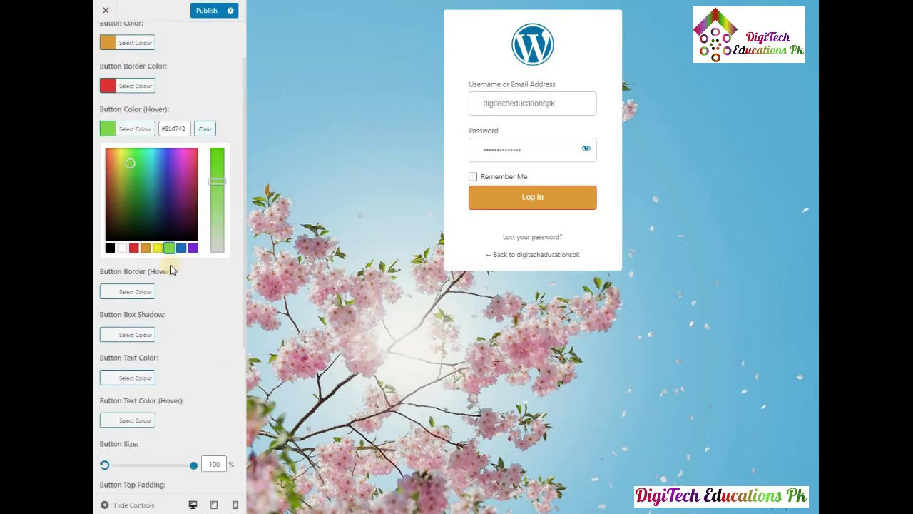
pyautogui.click(140, 292)
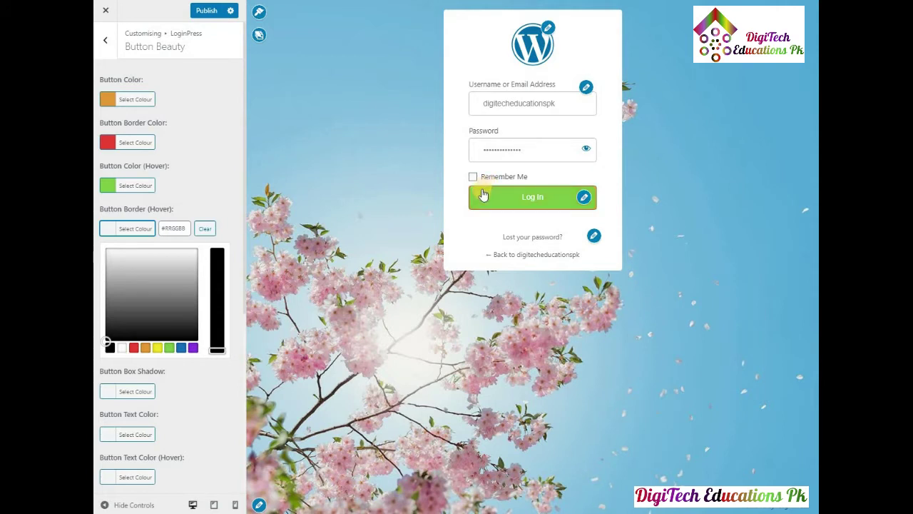
pyautogui.click(192, 348)
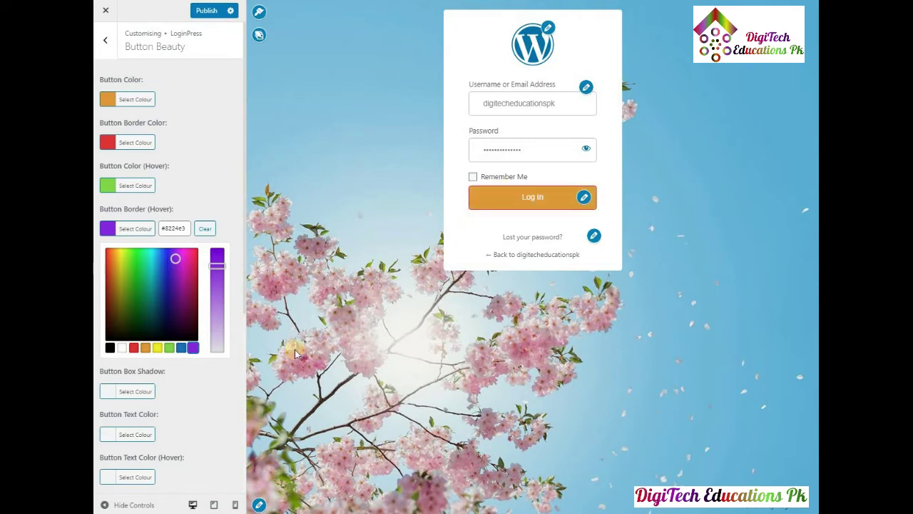
# Set the Button Box Shadow color to the black swatch, #000000.
pyautogui.scroll(-3, 214, 367)
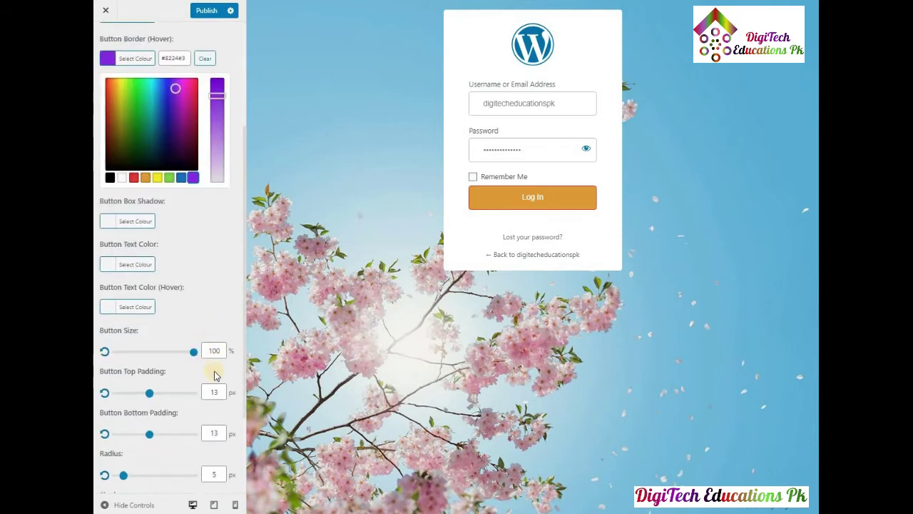
pyautogui.click(131, 223)
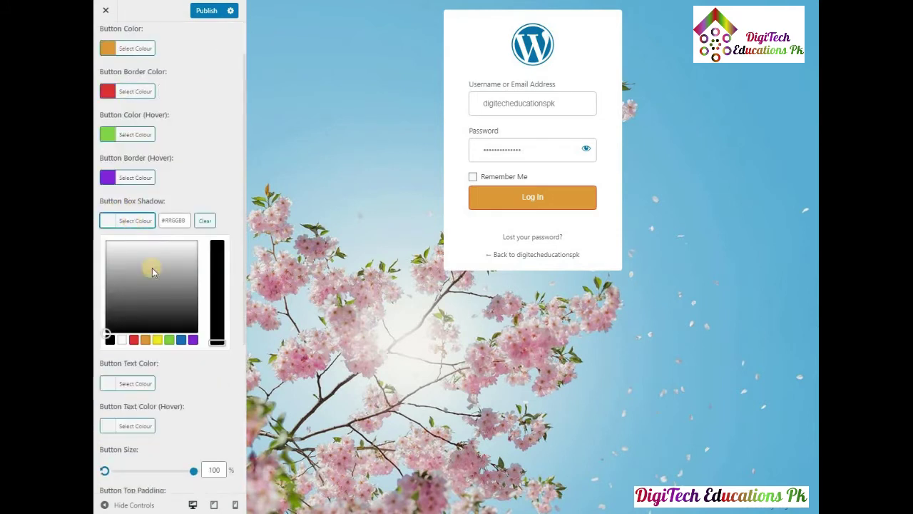
pyautogui.click(110, 339)
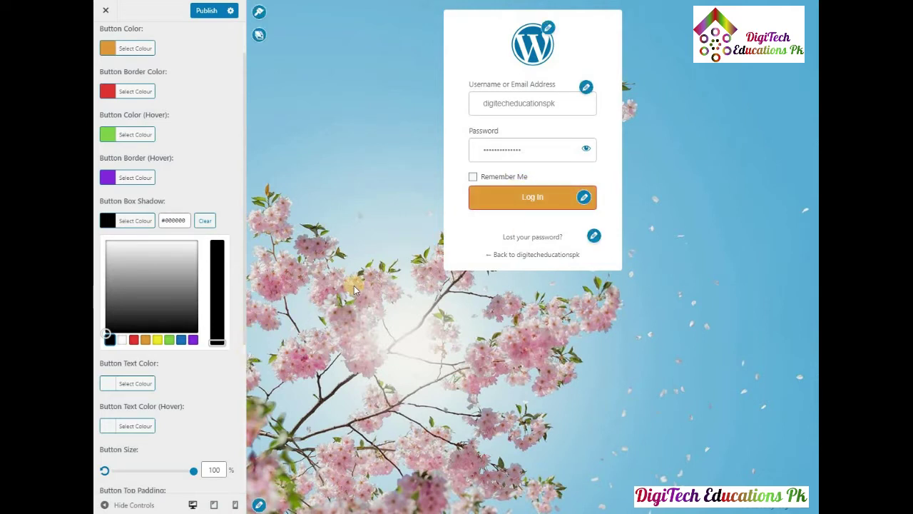
# Set the Button Text Color of the login button to the black swatch, #000000.
pyautogui.scroll(-3, 239, 321)
pyautogui.scroll(-1, 239, 321)
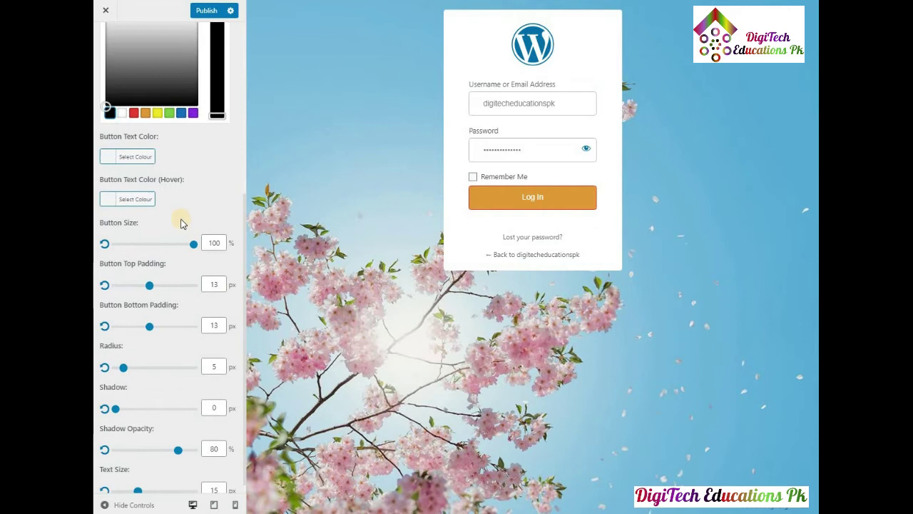
pyautogui.click(143, 158)
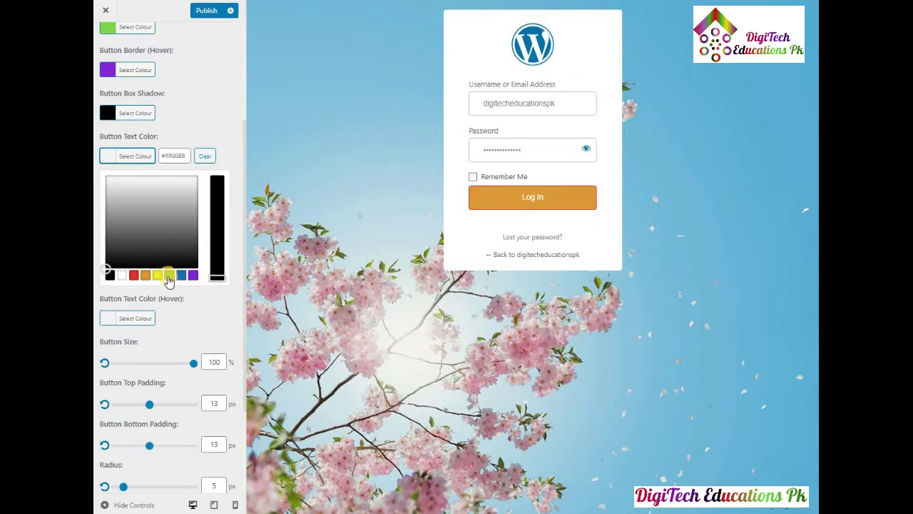
pyautogui.click(110, 276)
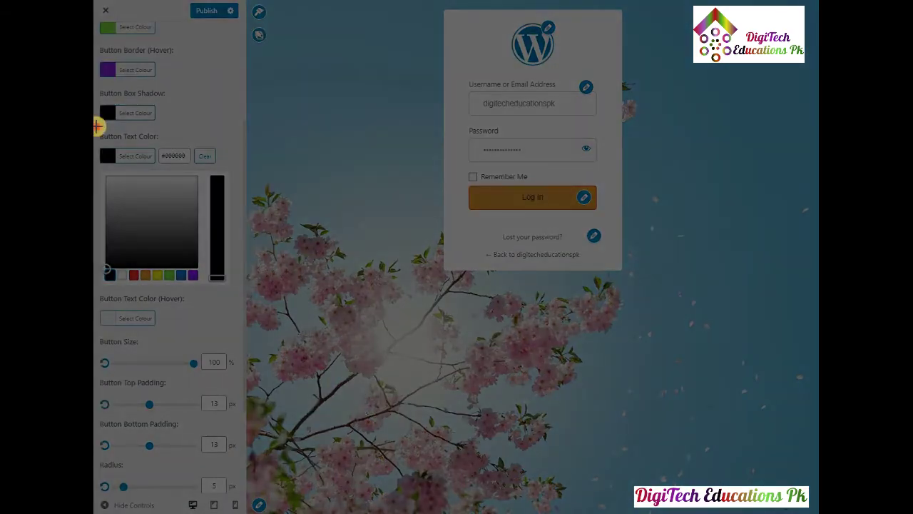
# Snip the Button Text Color setting with the login button preview, paste it below the last screenshot in Word, and return to the browser.
pyautogui.moveTo(96, 126)
pyautogui.mouseDown()
pyautogui.moveTo(414, 322)
pyautogui.moveTo(606, 327)
pyautogui.mouseUp()
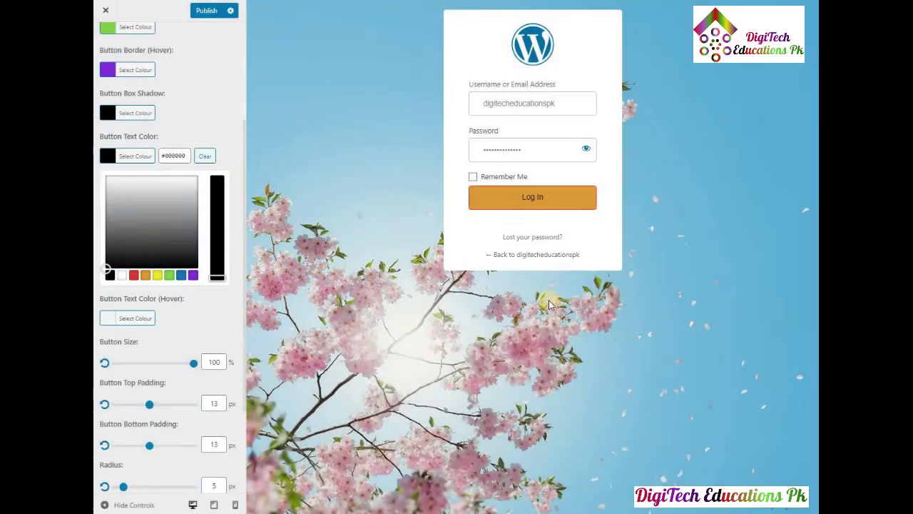
pyautogui.hotkey('alt', 'Tab')
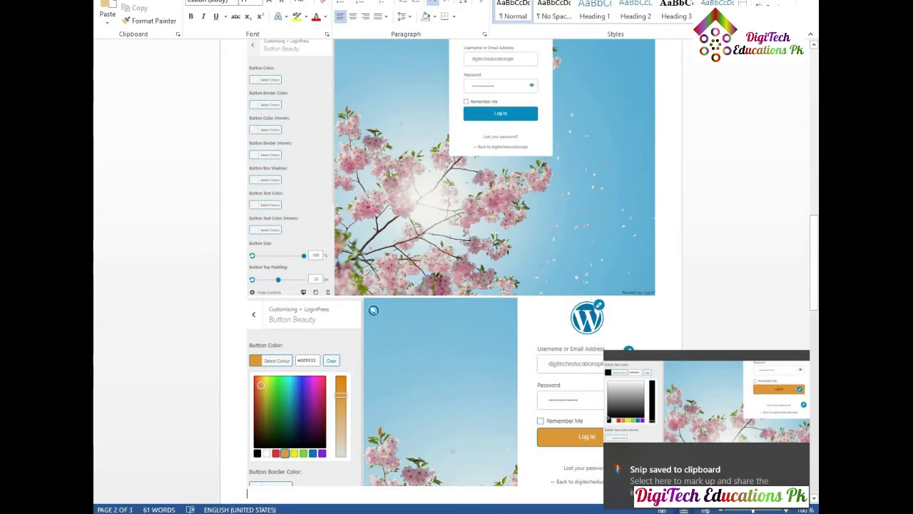
pyautogui.hotkey('ctrl', 'v')
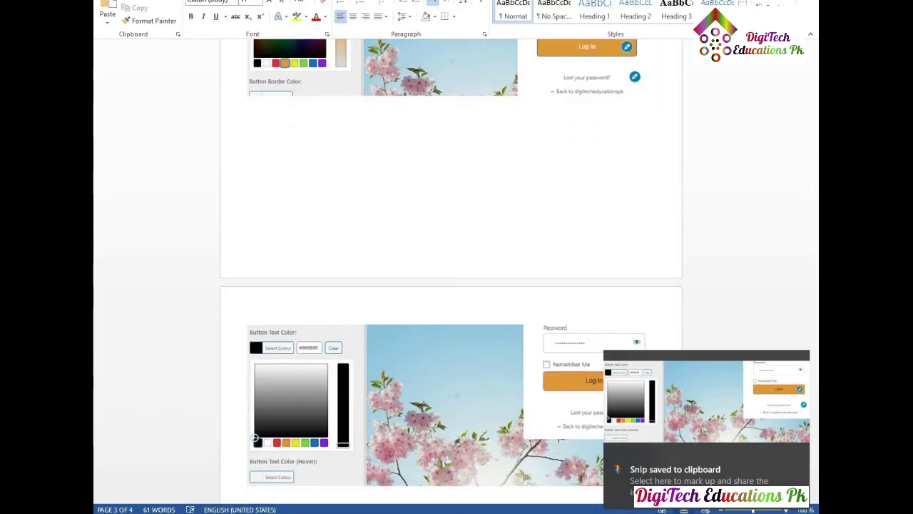
pyautogui.hotkey('alt', 'Tab')
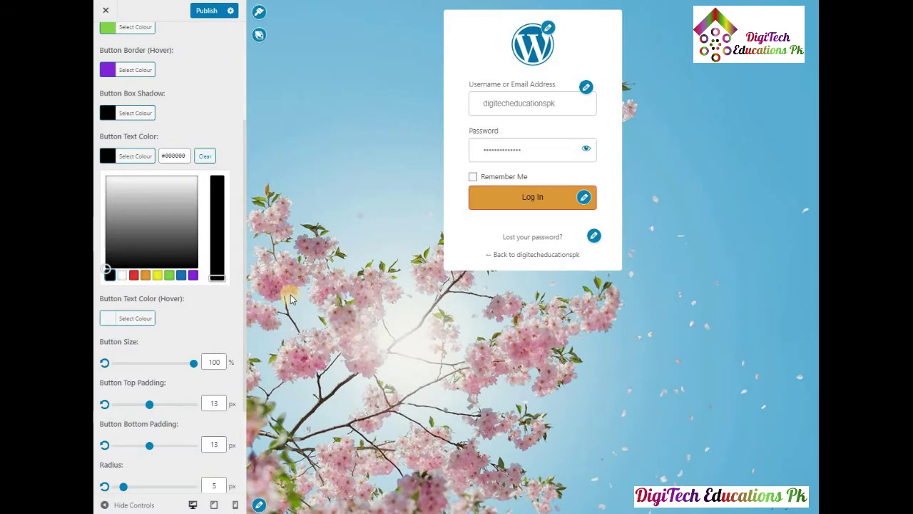
# Try 10 px for the login button's top padding and bottom padding, resetting each to its default after the trial.
pyautogui.scroll(-3, 185, 320)
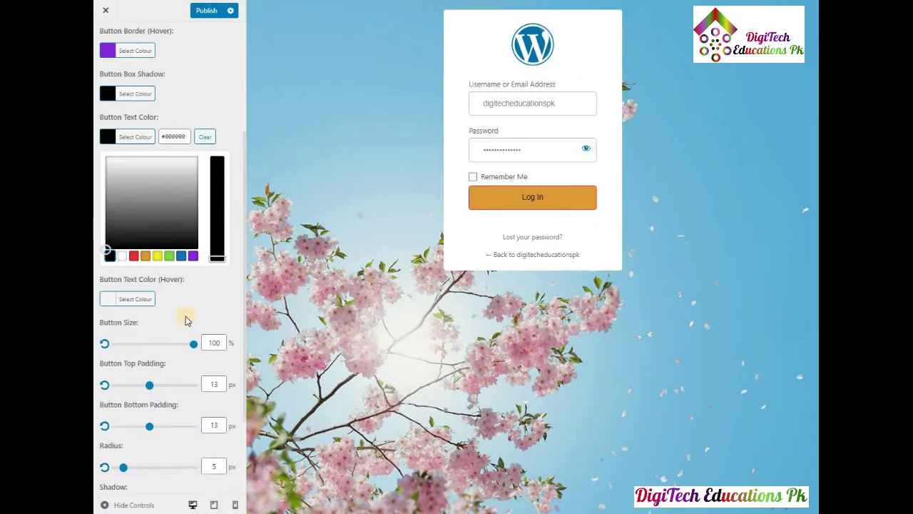
pyautogui.scroll(-1, 185, 320)
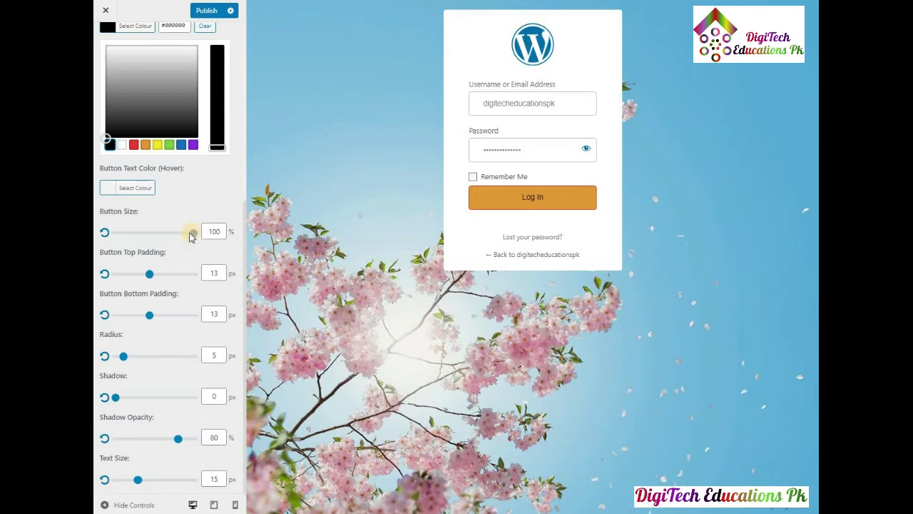
pyautogui.moveTo(194, 236)
pyautogui.mouseDown()
pyautogui.moveTo(147, 231)
pyautogui.moveTo(204, 224)
pyautogui.mouseUp()
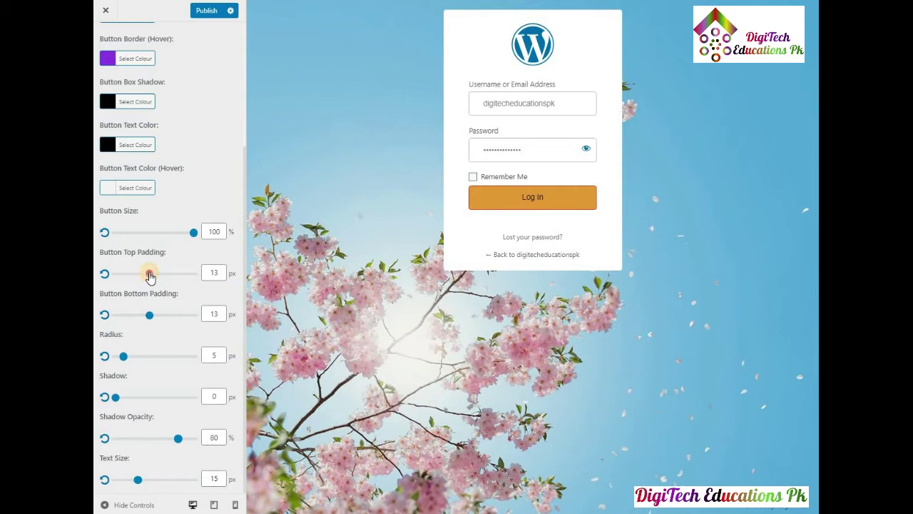
pyautogui.moveTo(150, 277)
pyautogui.mouseDown()
pyautogui.moveTo(184, 278)
pyautogui.moveTo(125, 279)
pyautogui.moveTo(141, 277)
pyautogui.mouseUp()
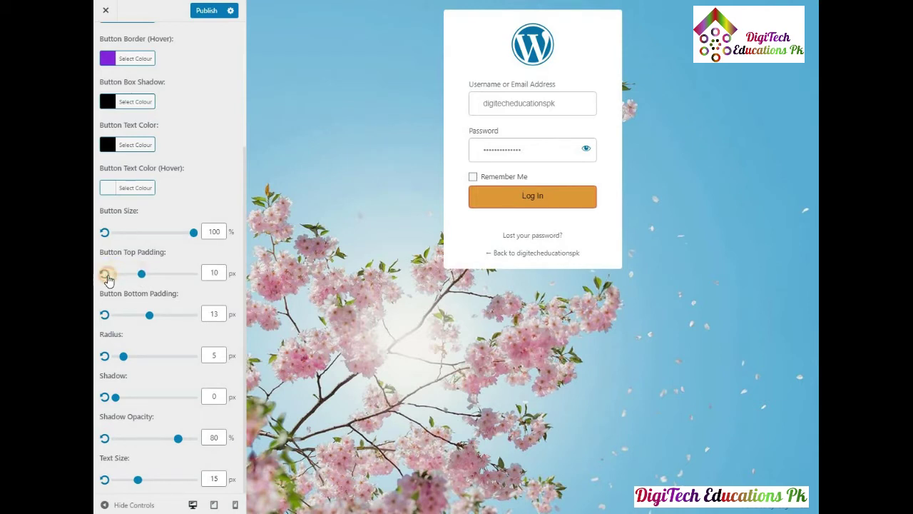
pyautogui.click(106, 275)
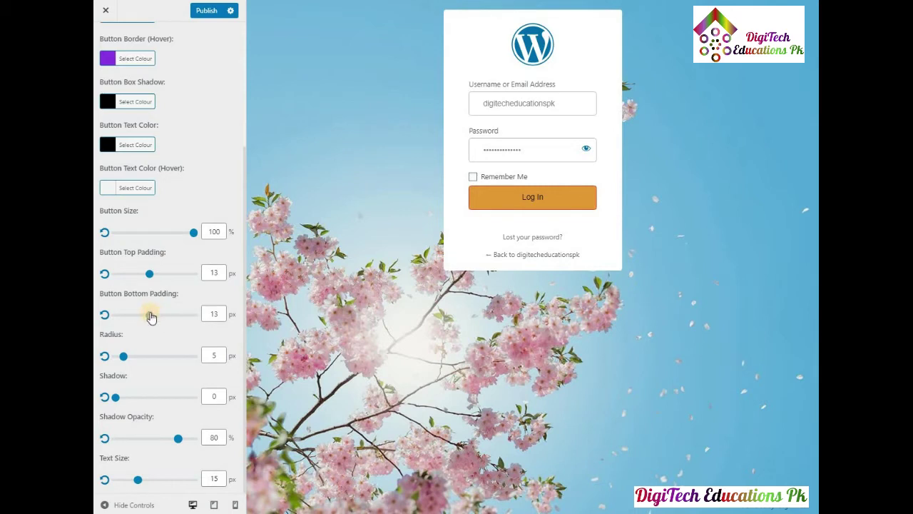
pyautogui.moveTo(150, 318)
pyautogui.mouseDown()
pyautogui.moveTo(185, 312)
pyautogui.moveTo(141, 313)
pyautogui.mouseUp()
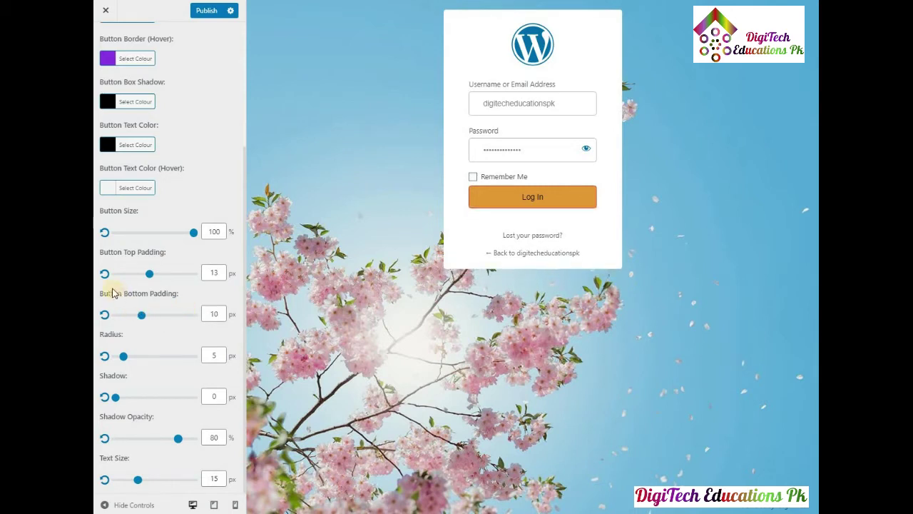
pyautogui.click(104, 315)
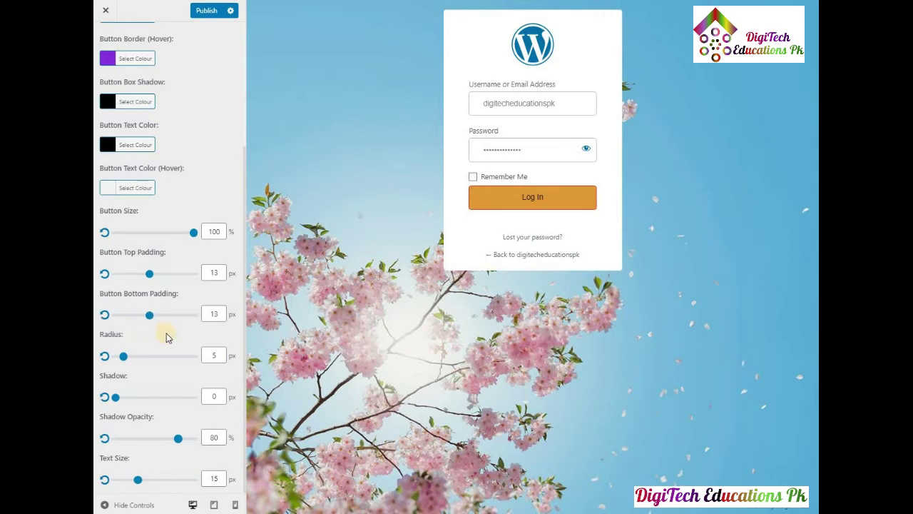
# Set the login button's Radius to 20 px.
pyautogui.click(212, 352)
pyautogui.click(129, 357)
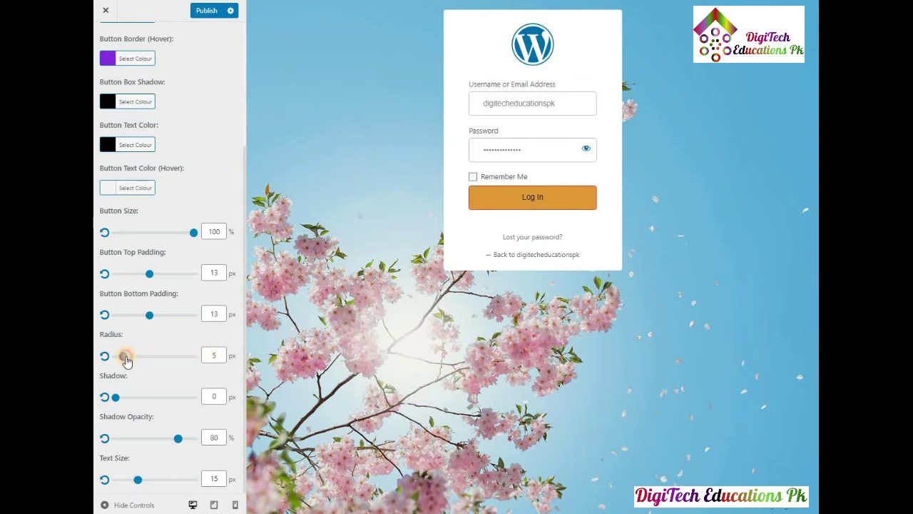
pyautogui.moveTo(127, 360); pyautogui.dragTo(155, 361)
pyautogui.moveTo(141, 362)
pyautogui.mouseDown()
pyautogui.moveTo(197, 359)
pyautogui.moveTo(129, 361)
pyautogui.moveTo(145, 366)
pyautogui.mouseUp()
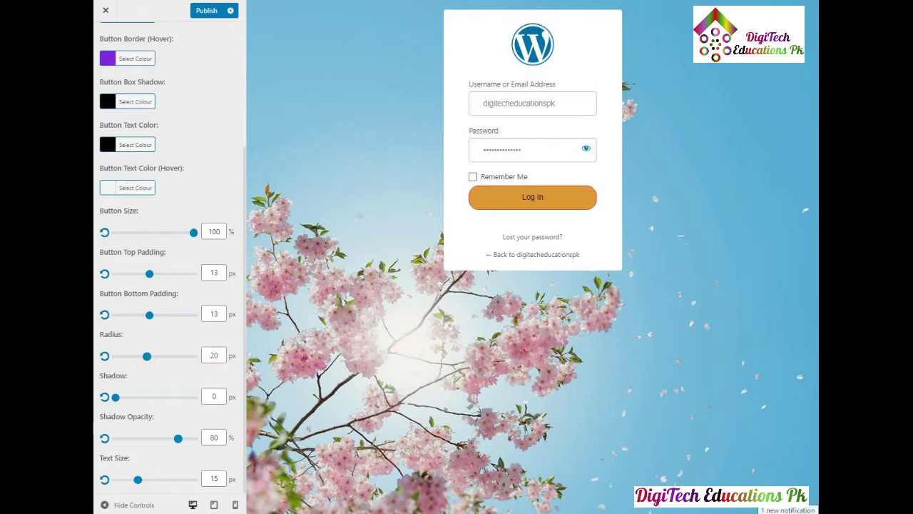
# Snip the button size, padding and radius settings with the login preview, paste the snip below the last screenshot in Word, and return to the browser.
pyautogui.click(803, 510)
pyautogui.click(785, 456)
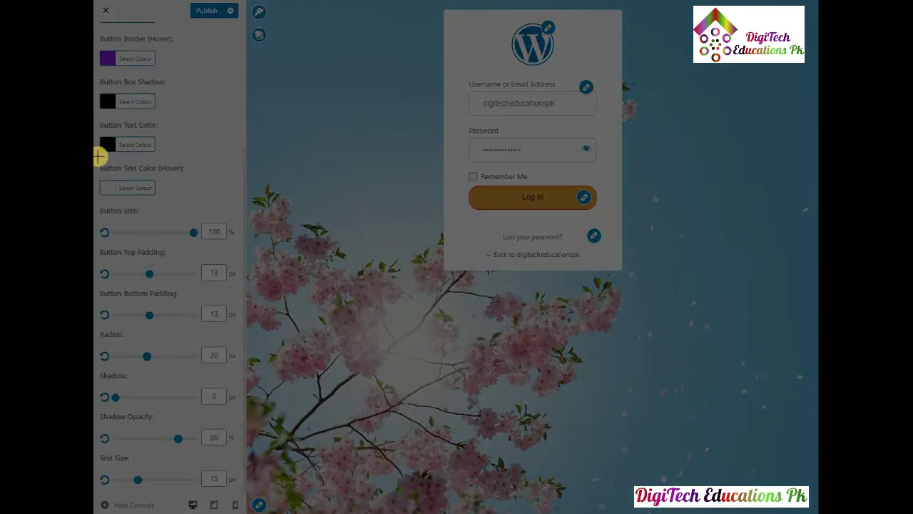
pyautogui.moveTo(98, 156); pyautogui.dragTo(626, 374)
pyautogui.hotkey('alt', 'Tab')
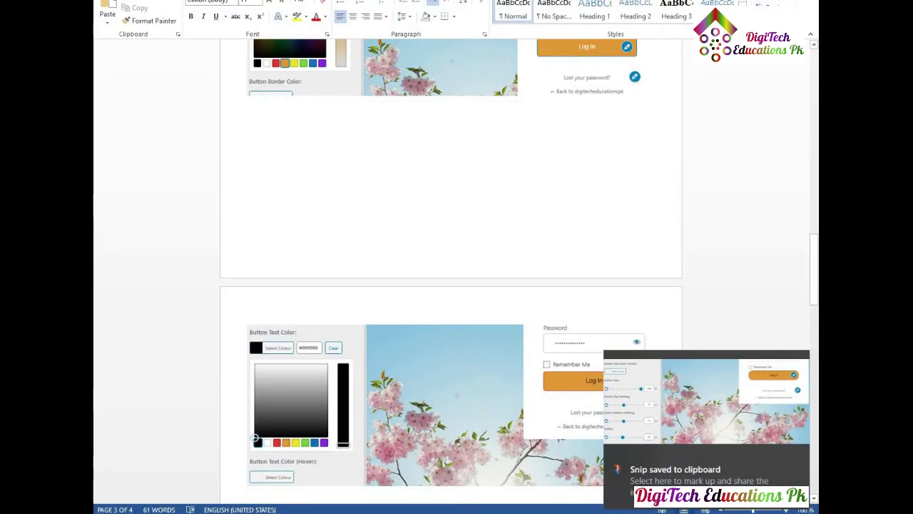
pyautogui.hotkey('ctrl', 'v')
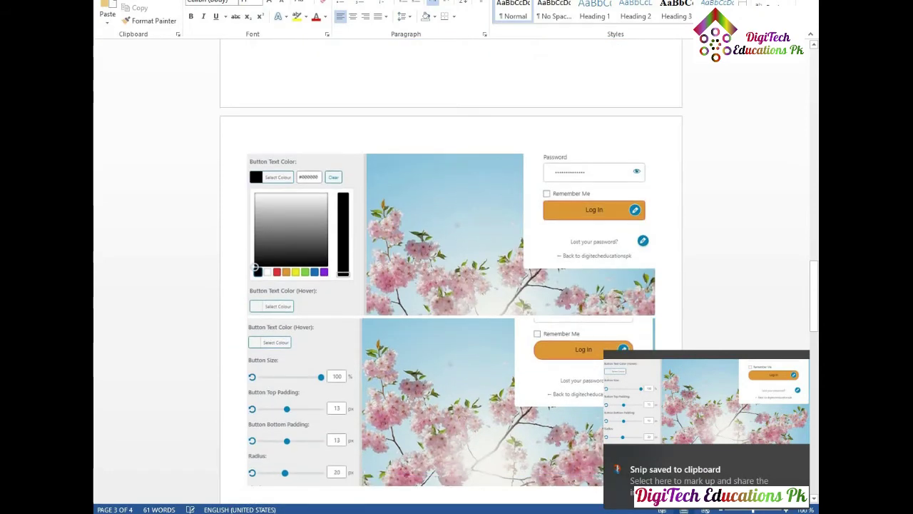
pyautogui.hotkey('alt', 'Tab')
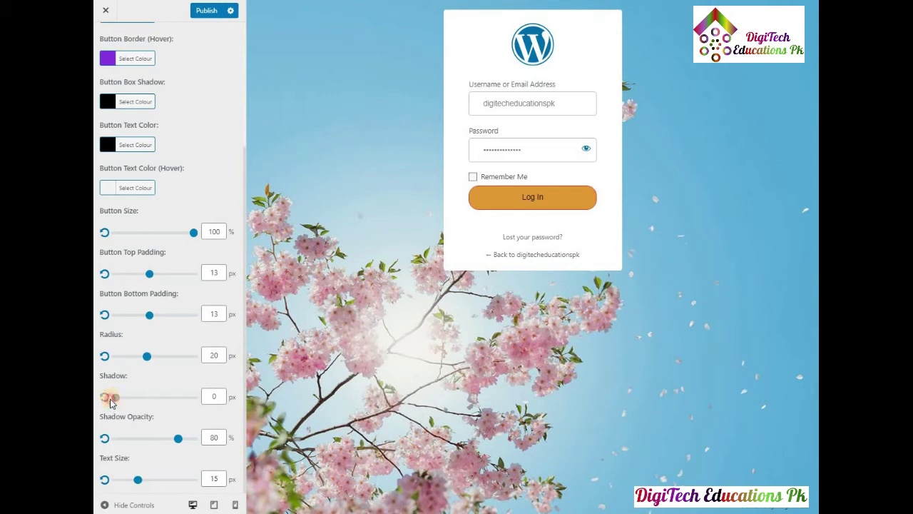
# Set the login button's Shadow to 8 px and its Shadow Opacity to 95%.
pyautogui.moveTo(115, 401); pyautogui.dragTo(138, 401)
pyautogui.moveTo(179, 441); pyautogui.dragTo(190, 441)
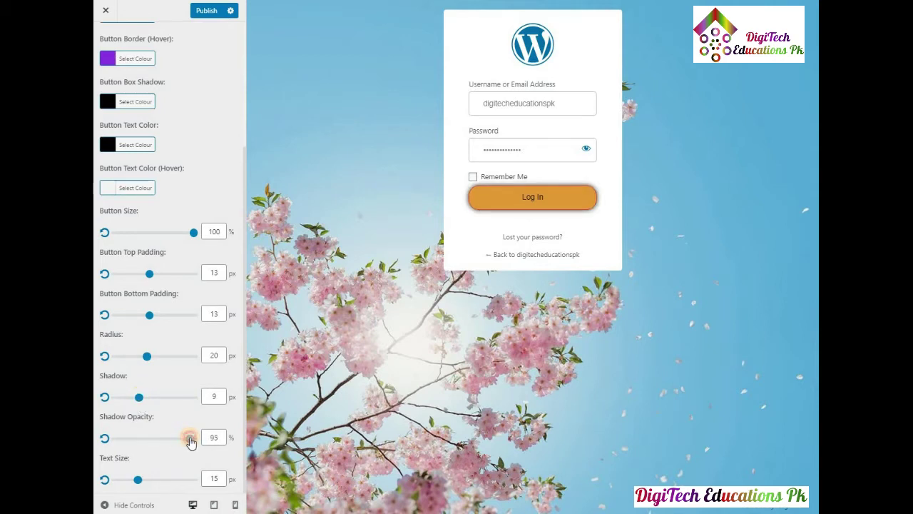
pyautogui.moveTo(138, 397)
pyautogui.mouseDown()
pyautogui.moveTo(194, 396)
pyautogui.moveTo(147, 399)
pyautogui.mouseUp()
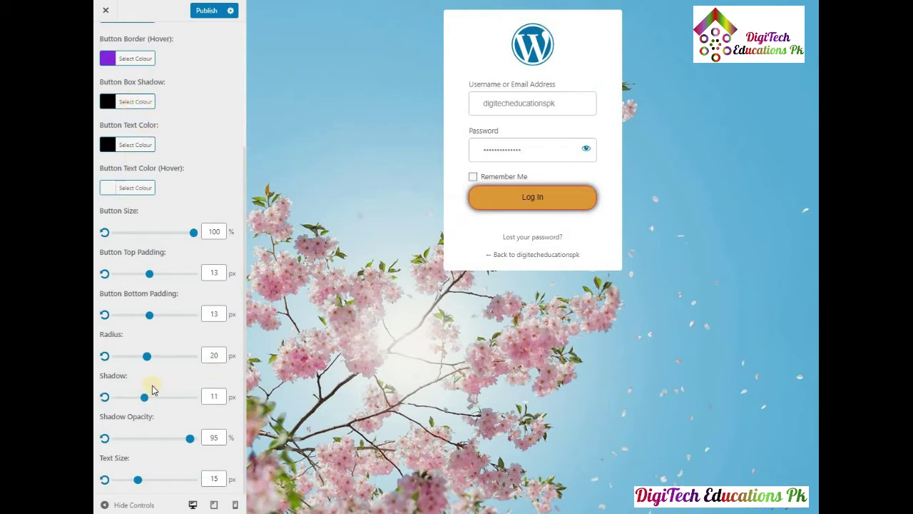
pyautogui.moveTo(143, 401)
pyautogui.mouseDown()
pyautogui.moveTo(158, 396)
pyautogui.moveTo(113, 398)
pyautogui.moveTo(138, 395)
pyautogui.mouseUp()
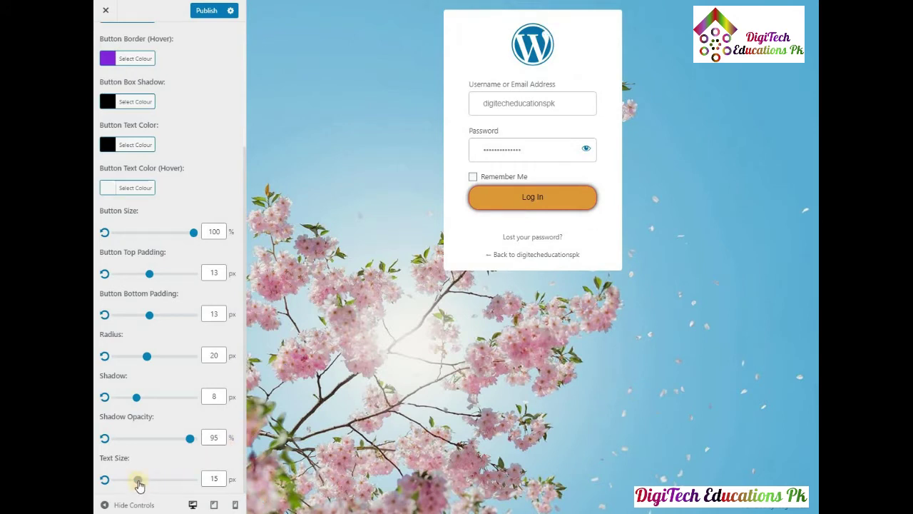
# Try login button text sizes of 25 px and 20 px, and reset the Text Size to its default.
pyautogui.moveTo(139, 484); pyautogui.dragTo(166, 483)
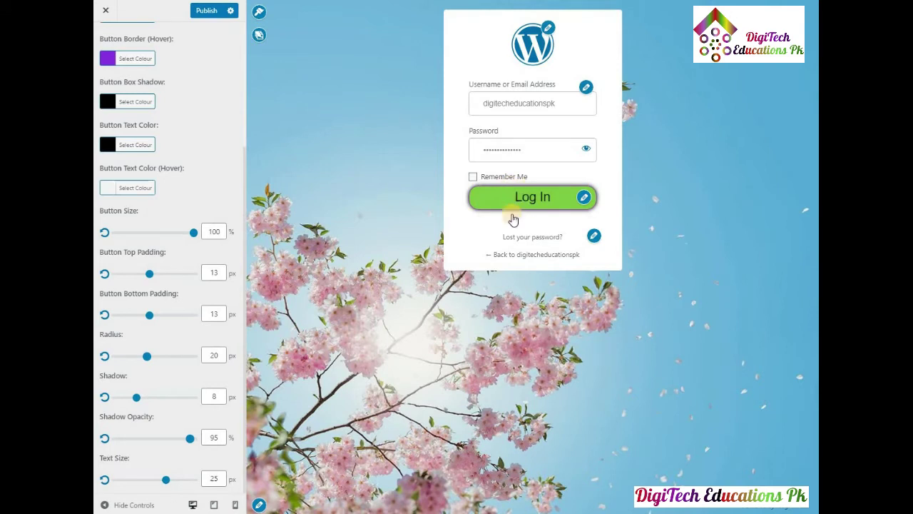
pyautogui.moveTo(165, 482)
pyautogui.mouseDown()
pyautogui.moveTo(143, 483)
pyautogui.moveTo(152, 485)
pyautogui.mouseUp()
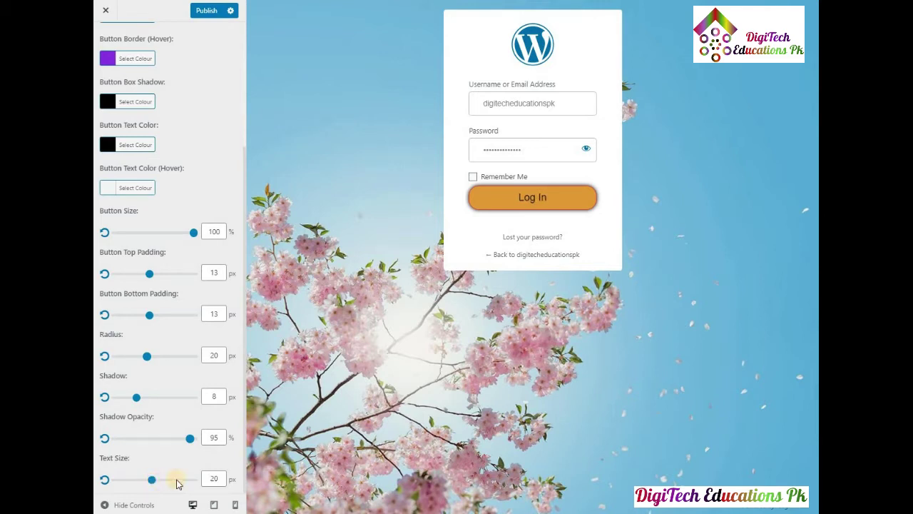
pyautogui.click(104, 480)
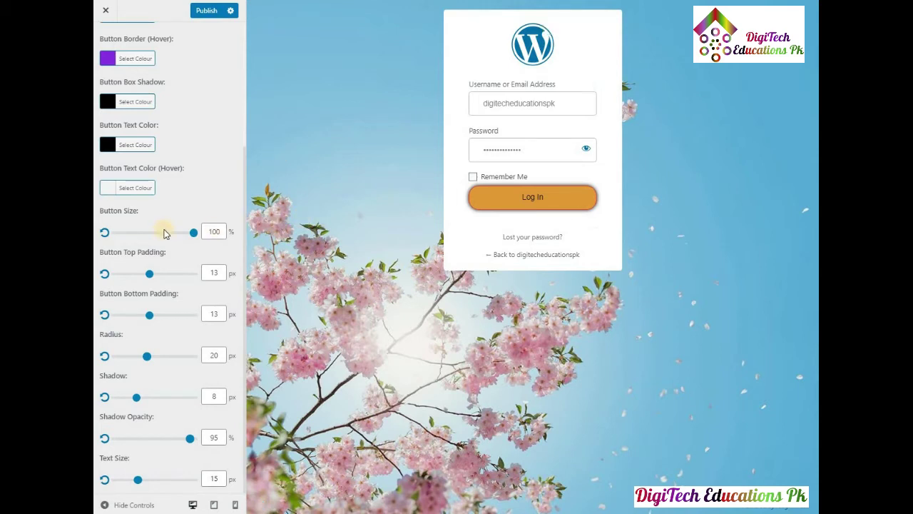
# Leave the Button Beauty settings, check the next task in the Word document, and open LoginPress's Background settings.
pyautogui.scroll(3, 167, 230)
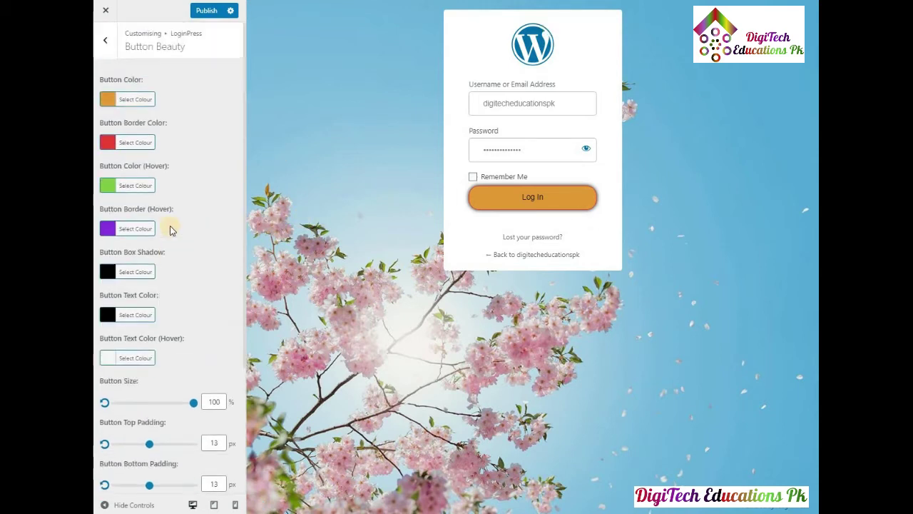
pyautogui.click(106, 43)
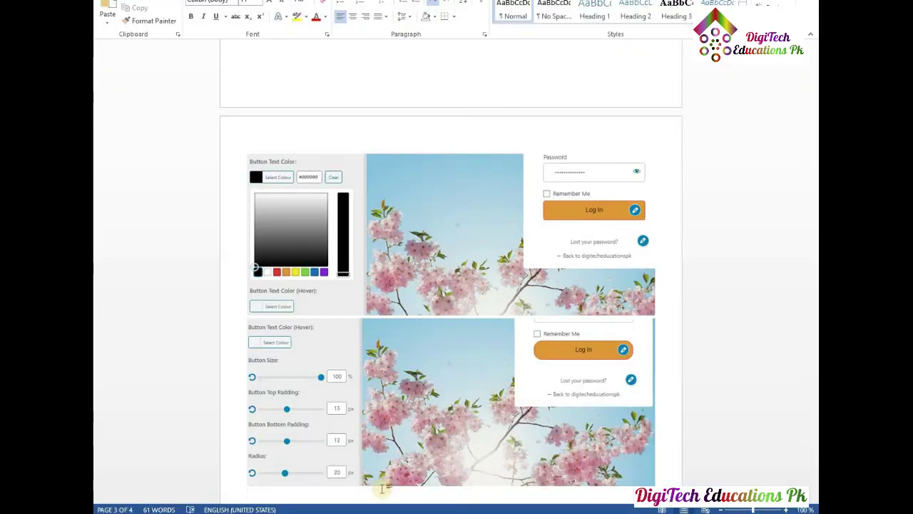
pyautogui.scroll(-8, 407, 343)
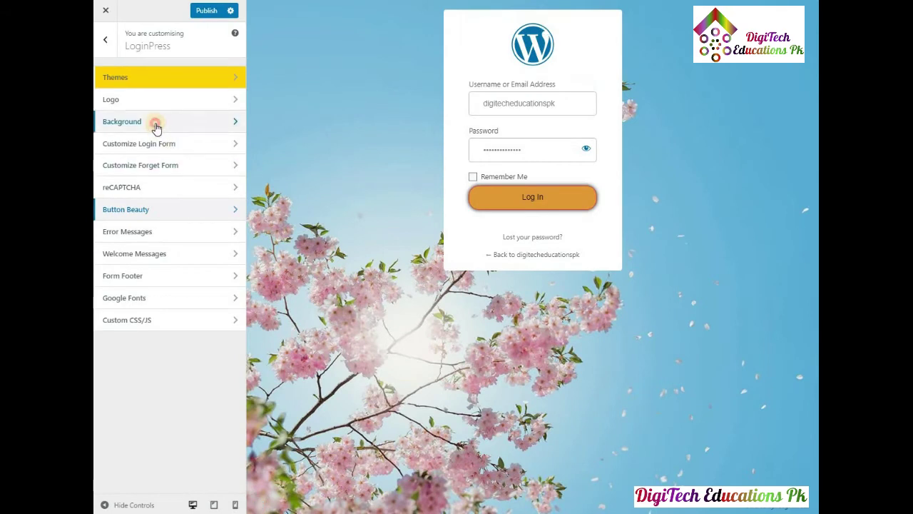
pyautogui.click(156, 127)
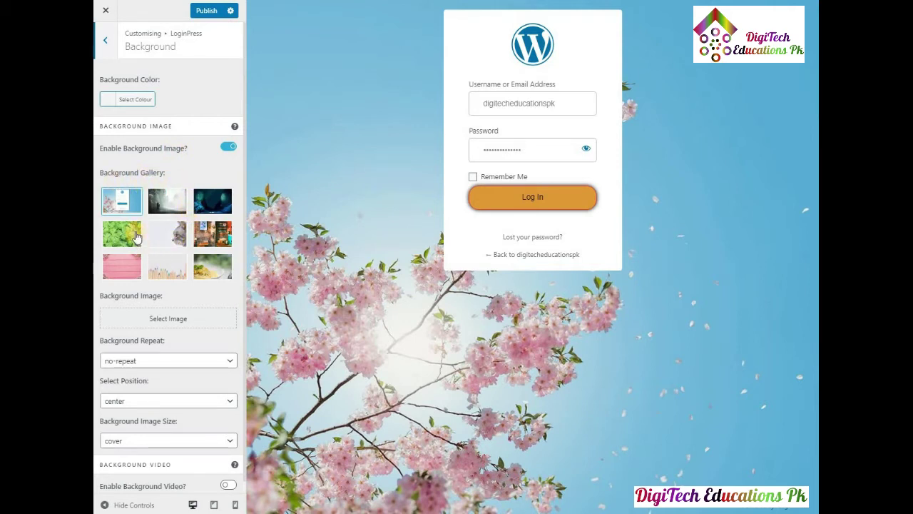
# Try the Islamabad photo from the media library as the login page's background image, and remove it again.
pyautogui.click(179, 322)
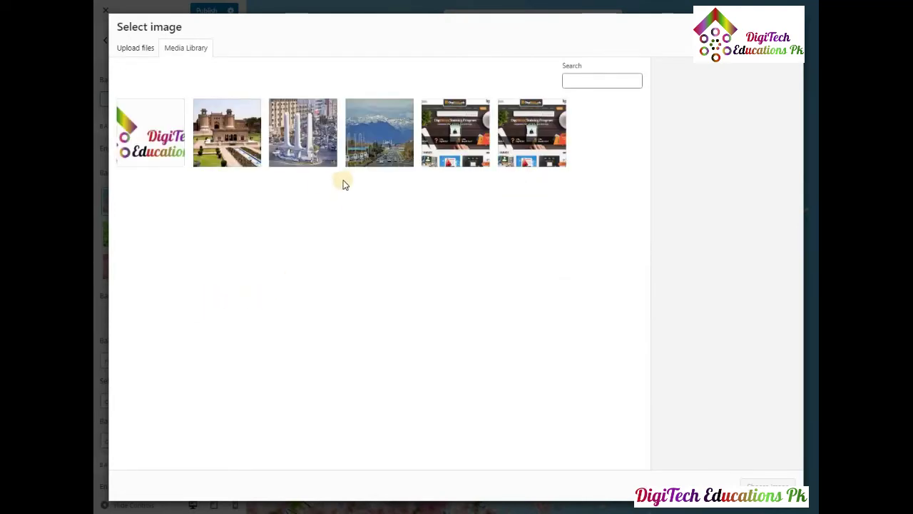
pyautogui.click(376, 142)
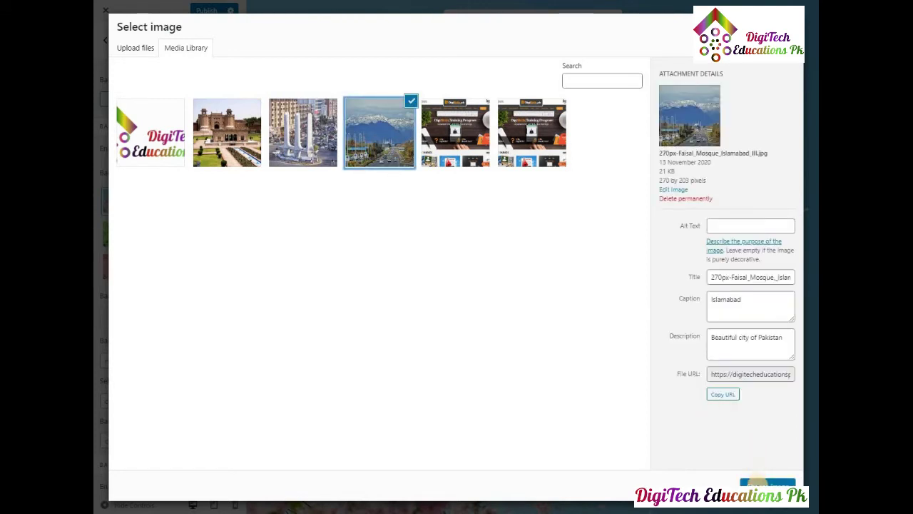
pyautogui.click(767, 485)
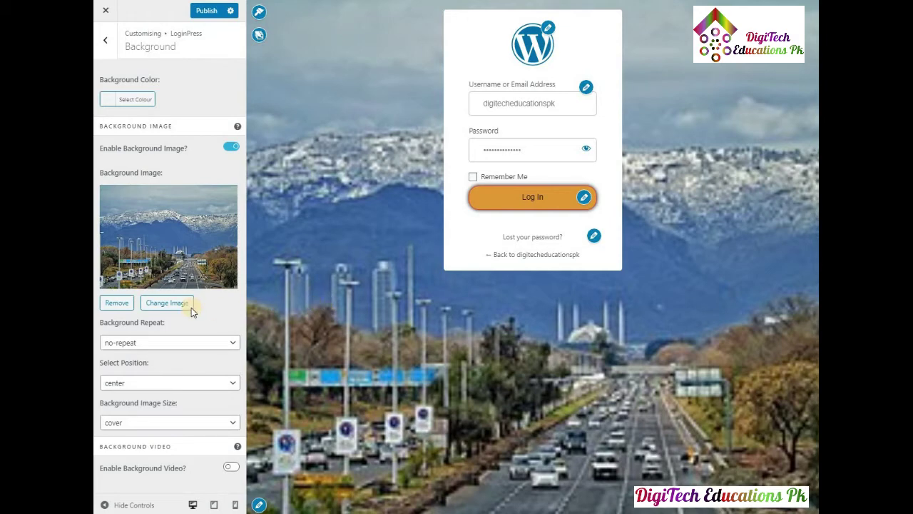
pyautogui.click(113, 303)
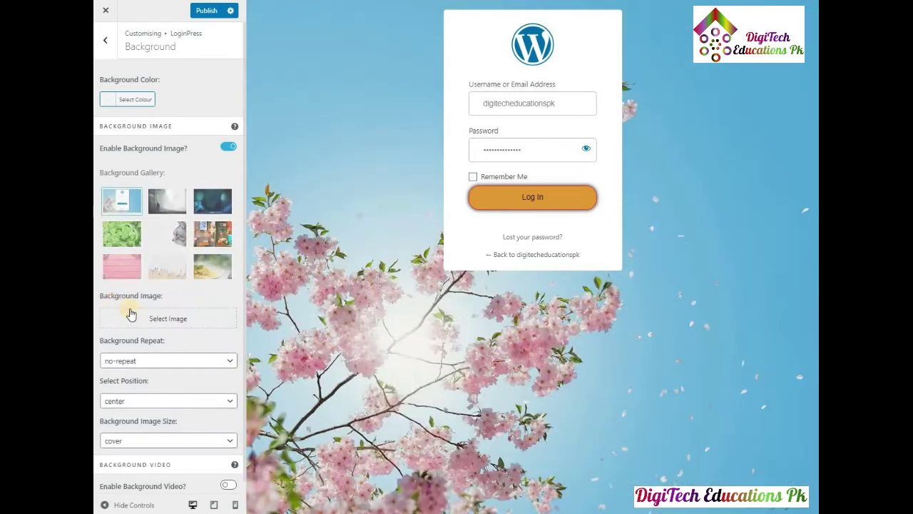
# Preview the green leaves and pasta backgrounds from the Background Gallery, and apply the pink wooden planks image to the login page.
pyautogui.click(123, 234)
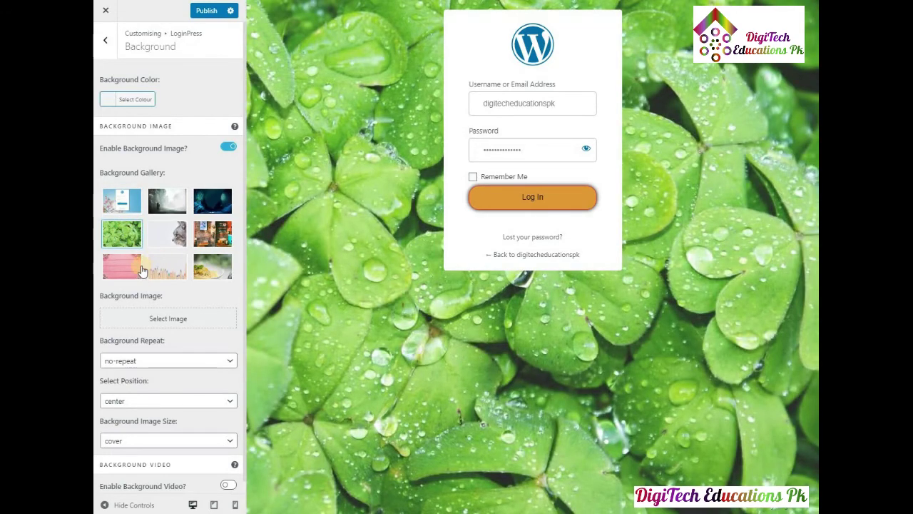
pyautogui.click(131, 270)
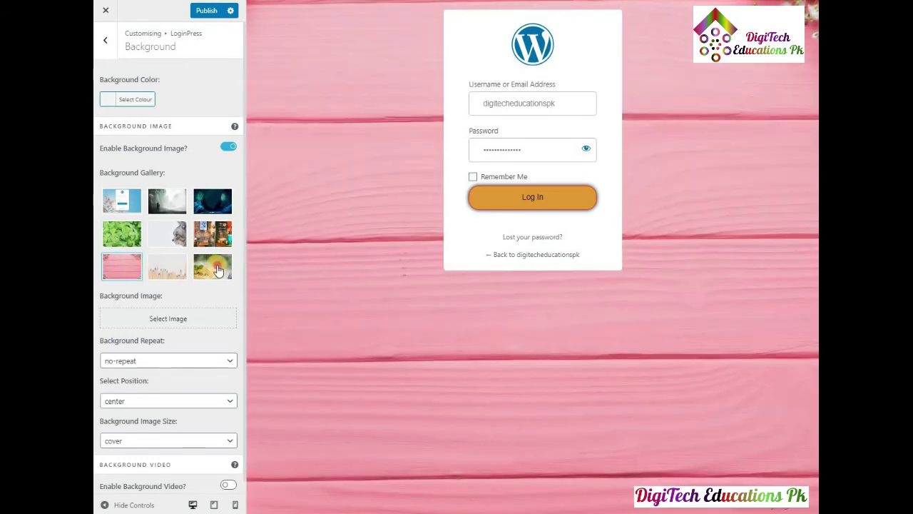
pyautogui.click(218, 270)
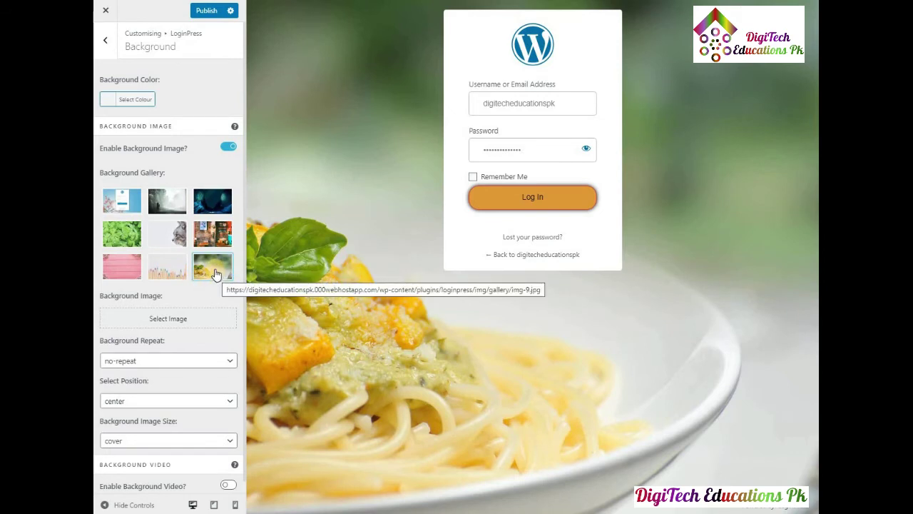
pyautogui.click(131, 269)
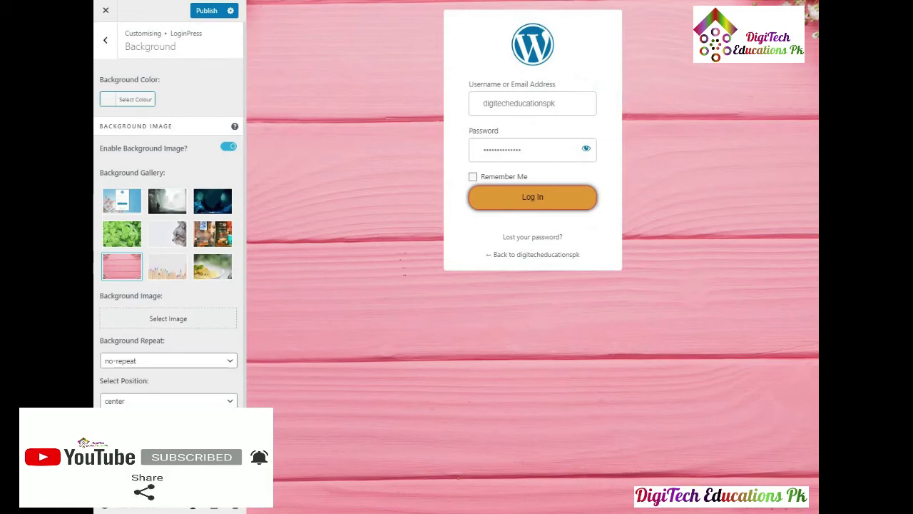
# Snip the customizer view with the pink wooden planks background and paste it under Task # 03 in the Word document.
pyautogui.click(809, 511)
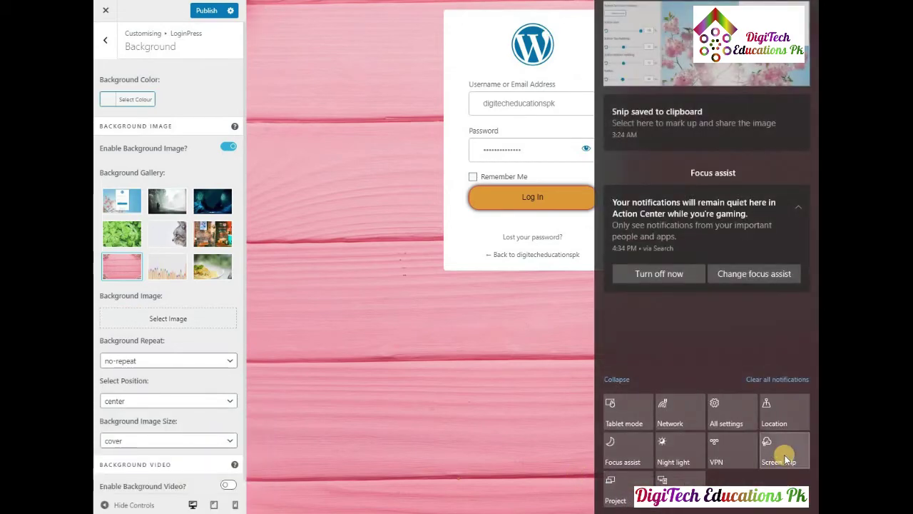
pyautogui.click(779, 457)
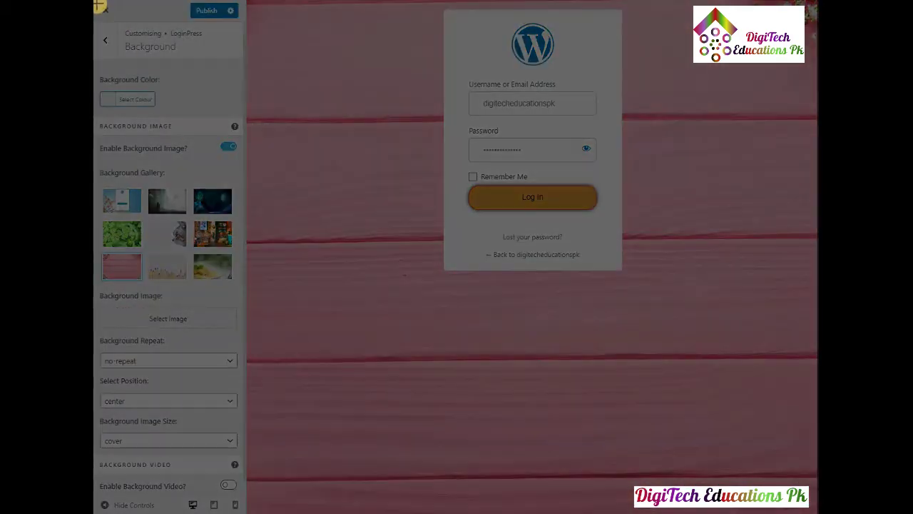
pyautogui.moveTo(95, 1); pyautogui.dragTo(814, 492)
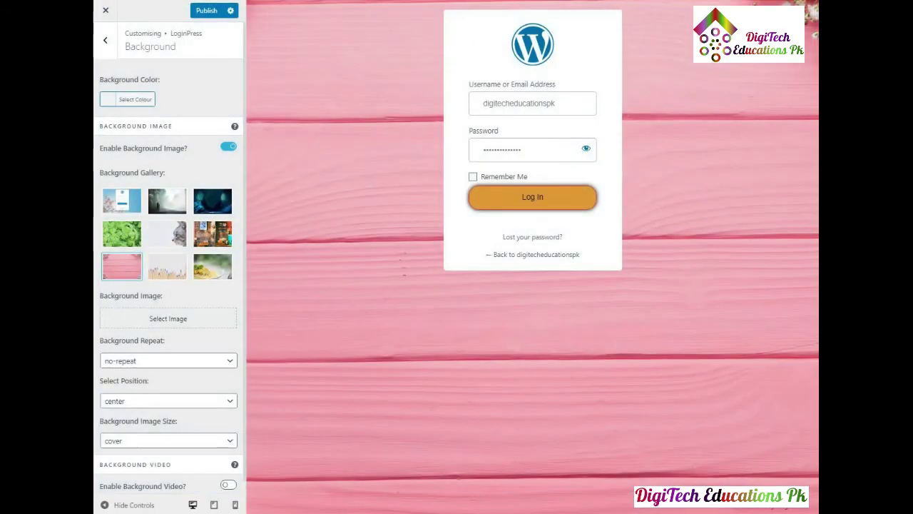
pyautogui.hotkey('alt', 'Tab')
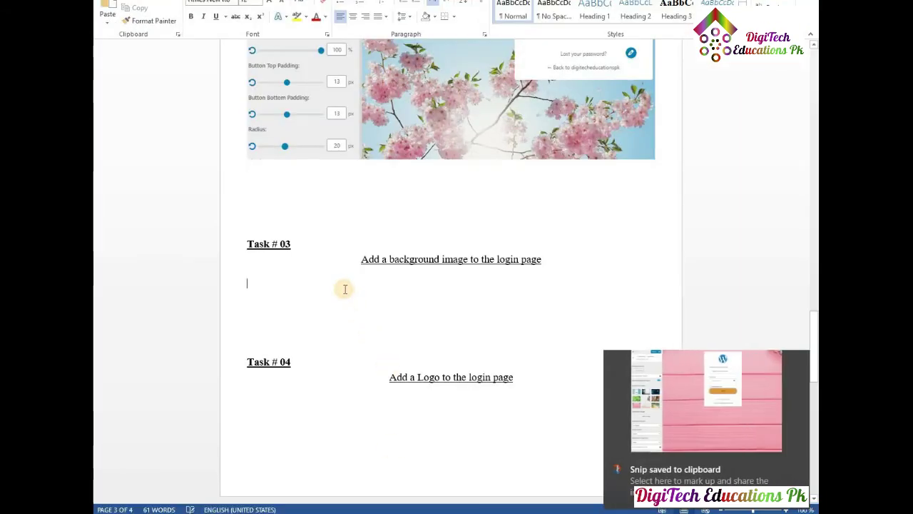
pyautogui.hotkey('ctrl', 'v')
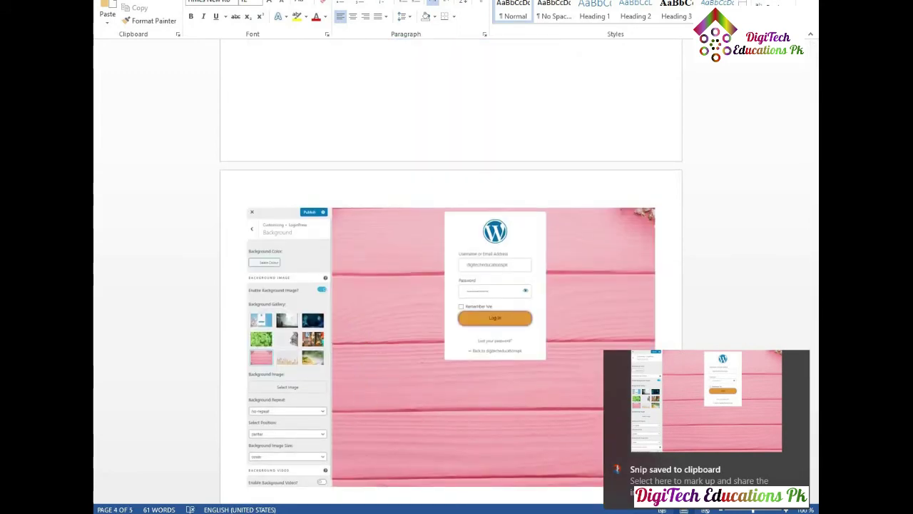
# Return to the LoginPress customizer, try the repeat and repeat-x Background Repeat options, and restore no-repeat.
pyautogui.hotkey('alt', 'Tab')
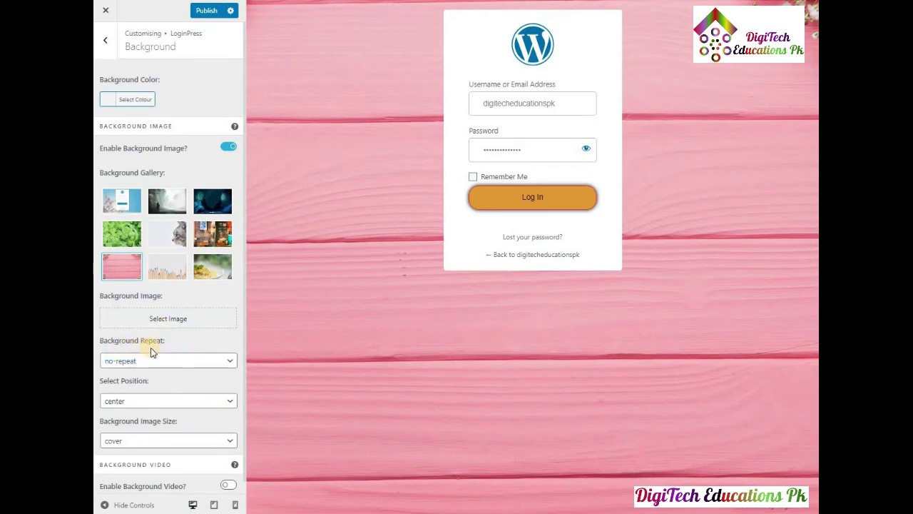
pyautogui.click(227, 362)
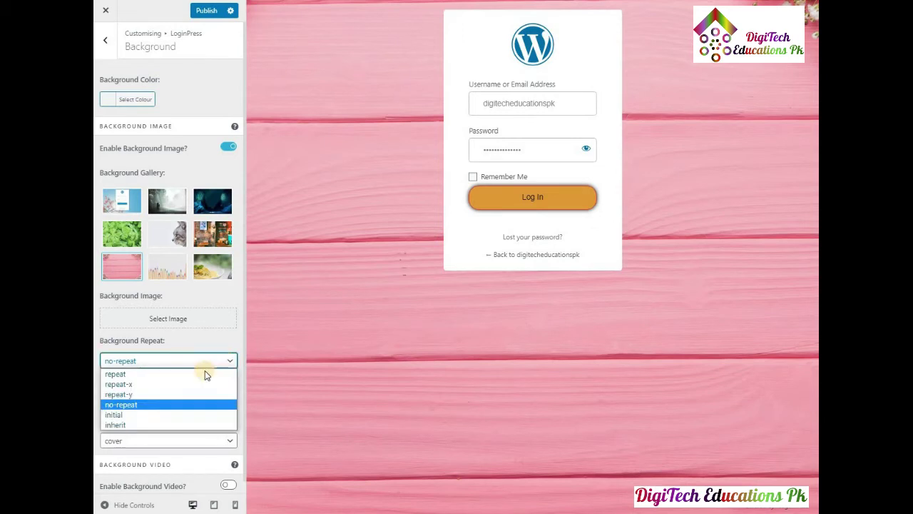
pyautogui.click(132, 375)
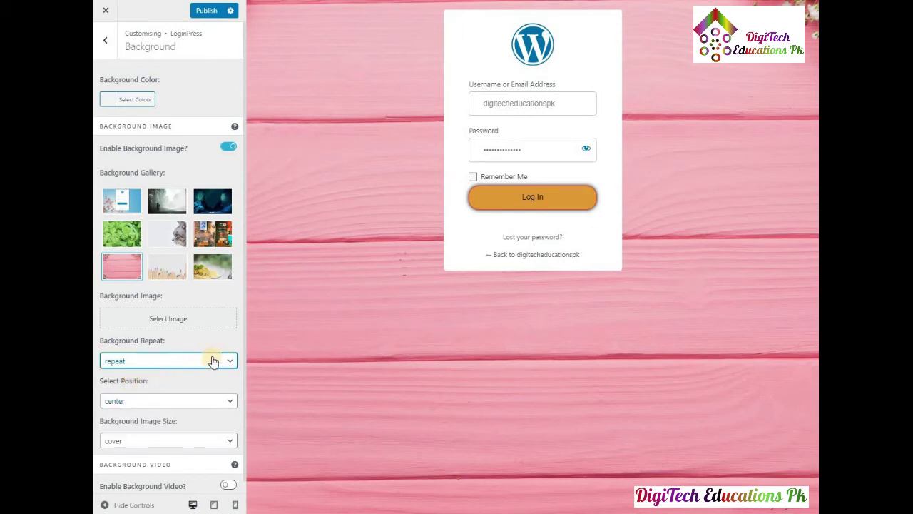
pyautogui.click(213, 361)
pyautogui.click(128, 383)
pyautogui.click(217, 363)
pyautogui.click(144, 406)
pyautogui.click(227, 362)
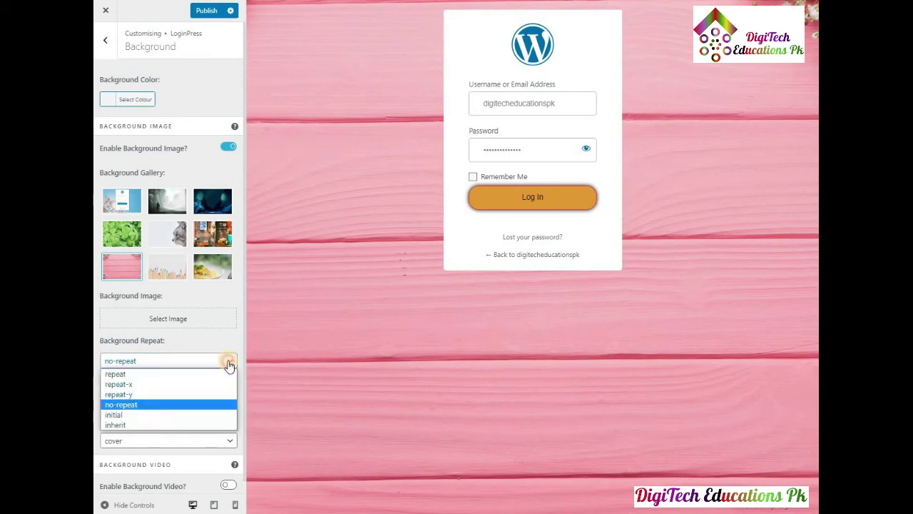
pyautogui.click(133, 405)
# Try the contain option as the Background Image Size of the pink wooden planks image.
pyautogui.scroll(-1, 162, 416)
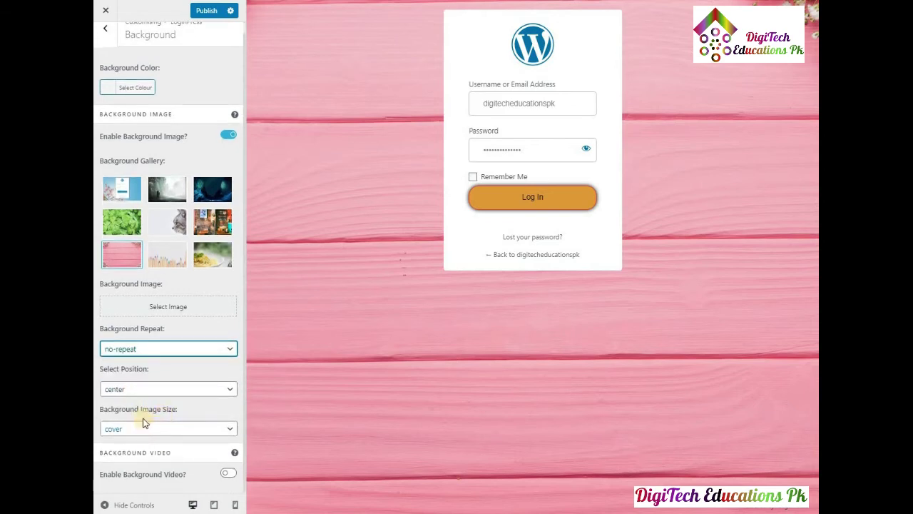
pyautogui.click(218, 430)
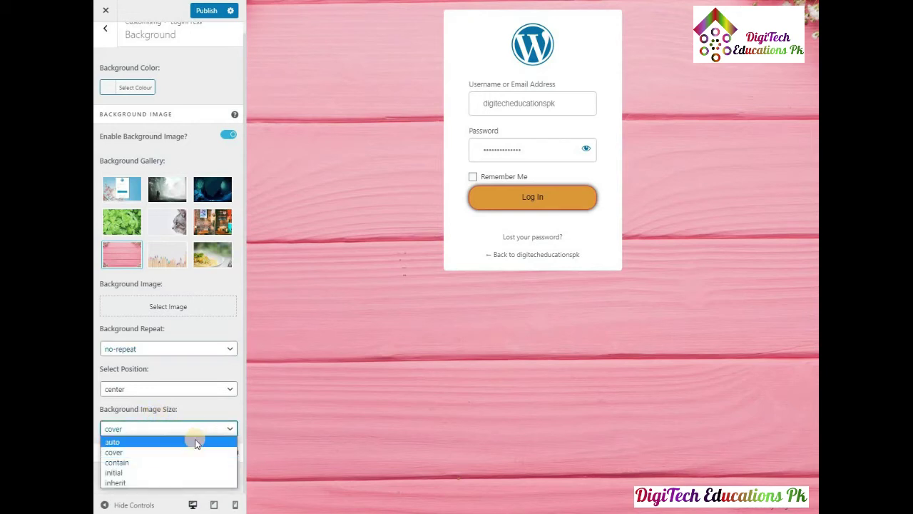
pyautogui.click(130, 461)
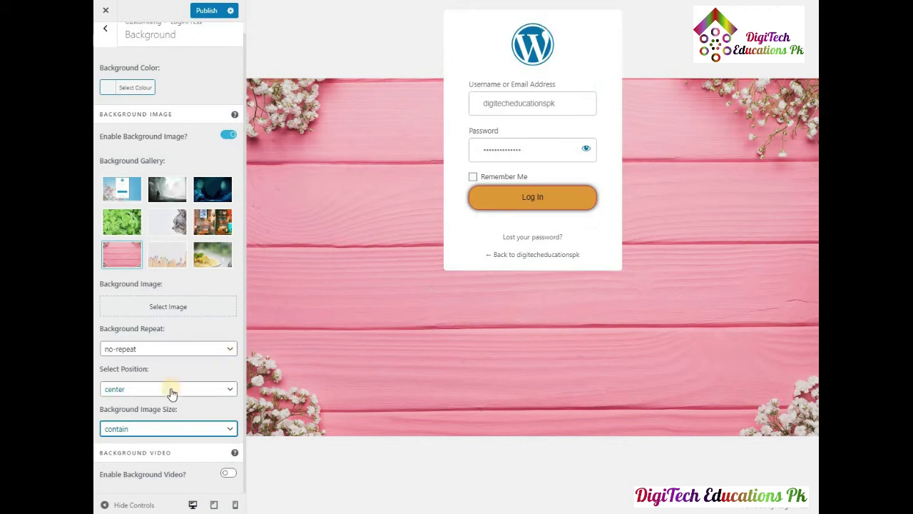
# Try the repeat, repeat-x and repeat-y Background Repeat options on the contained background image.
pyautogui.click(175, 348)
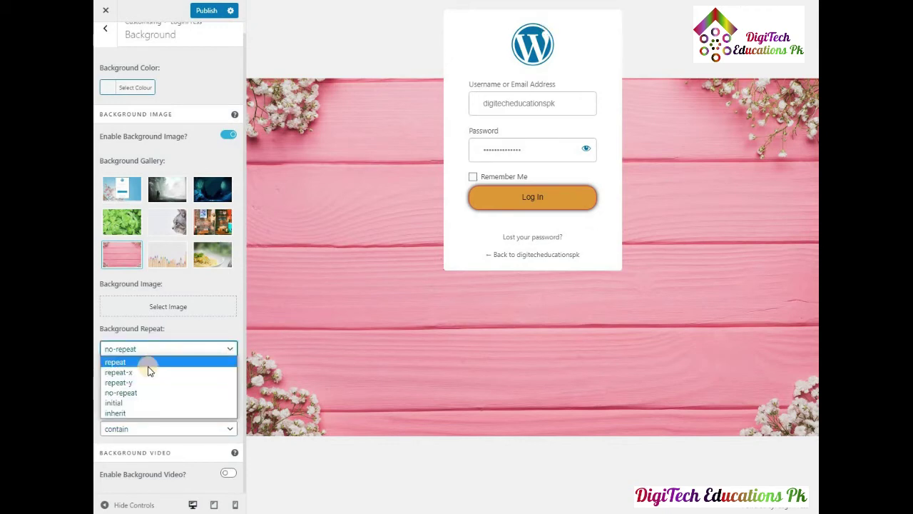
pyautogui.click(148, 364)
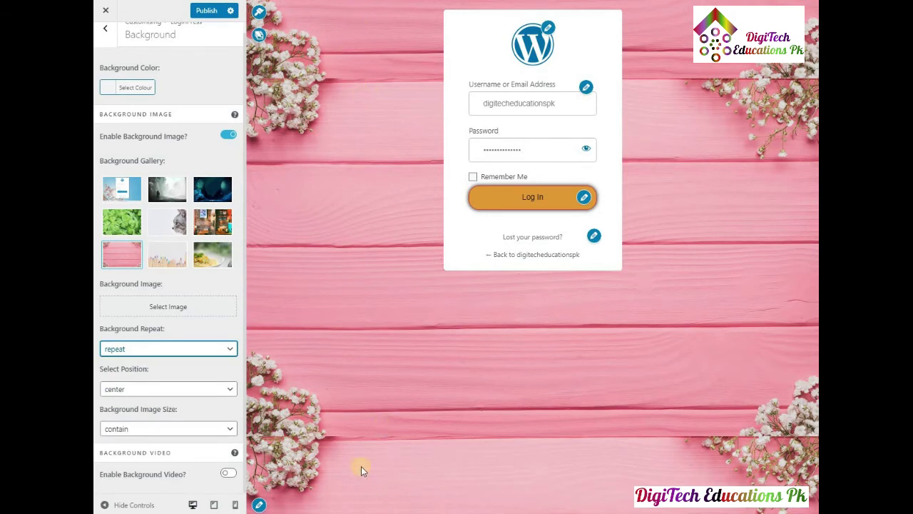
pyautogui.click(207, 351)
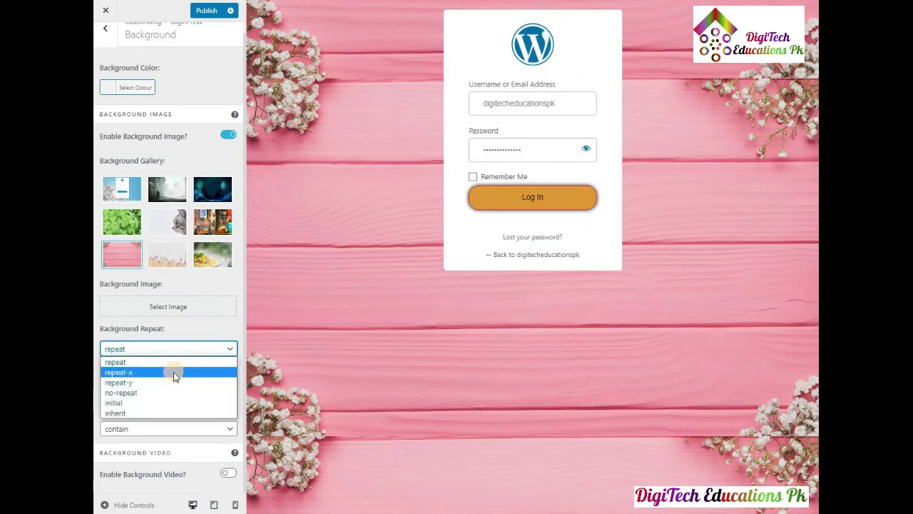
pyautogui.click(173, 371)
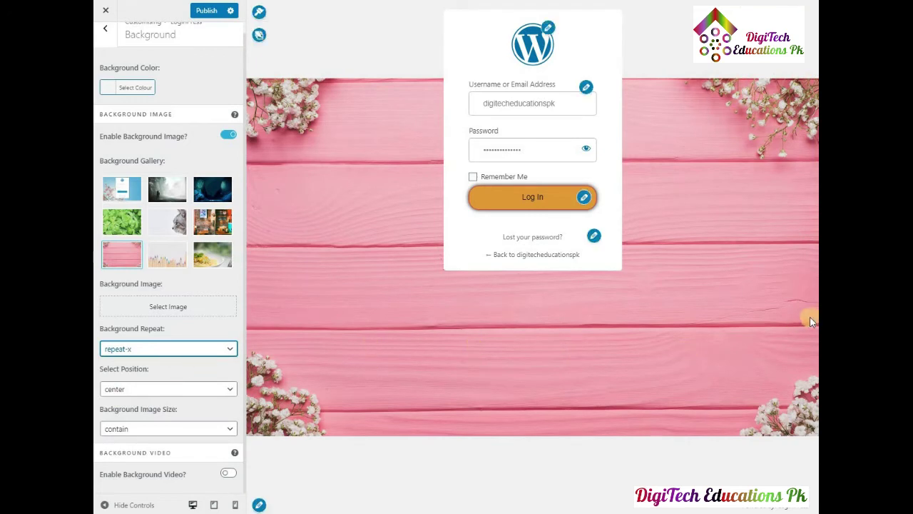
pyautogui.click(186, 351)
pyautogui.click(169, 382)
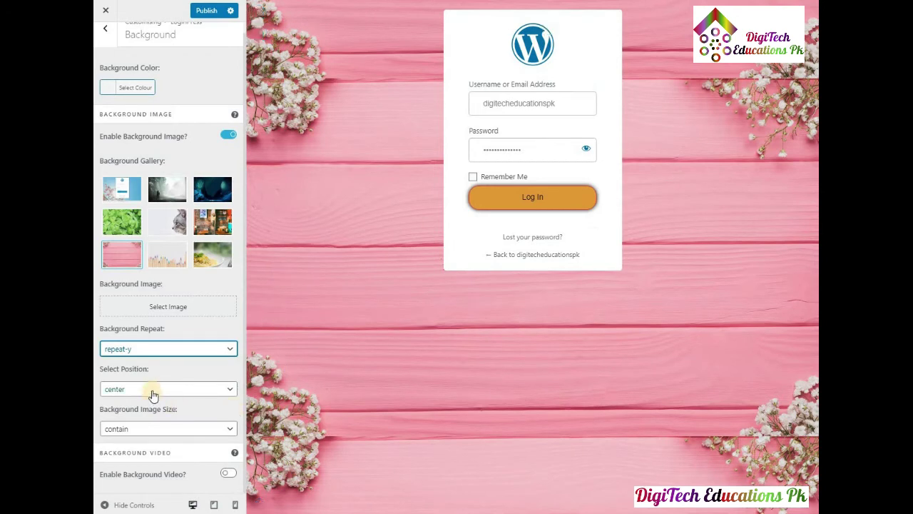
# Try the initial and inherit Background Repeat options, and set the background back to no-repeat.
pyautogui.click(157, 349)
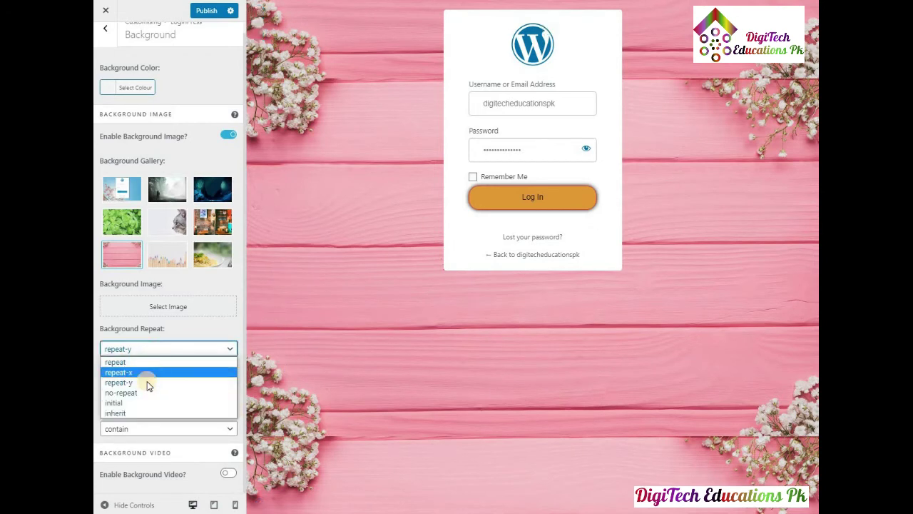
pyautogui.click(132, 403)
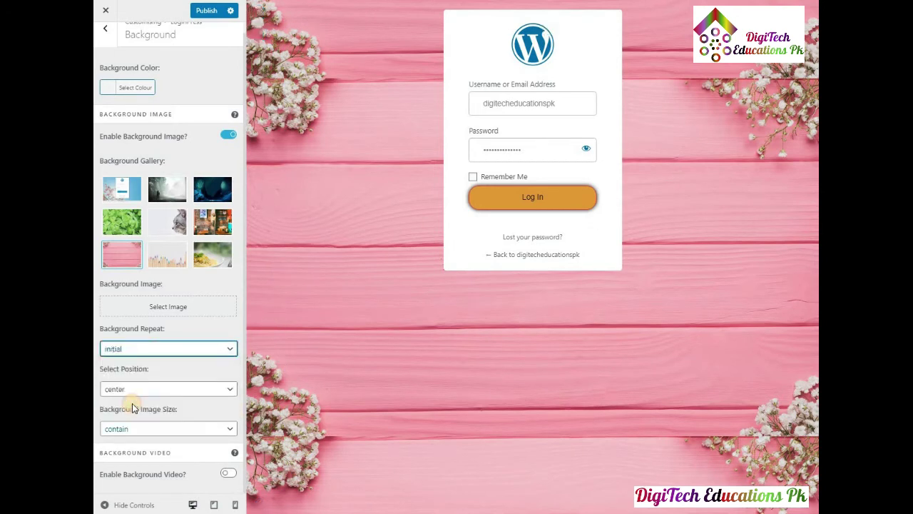
pyautogui.click(182, 349)
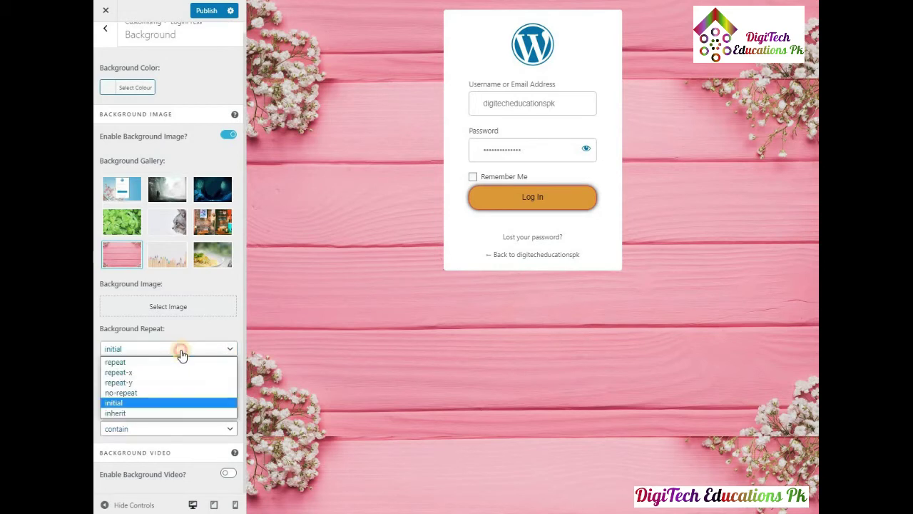
pyautogui.click(139, 415)
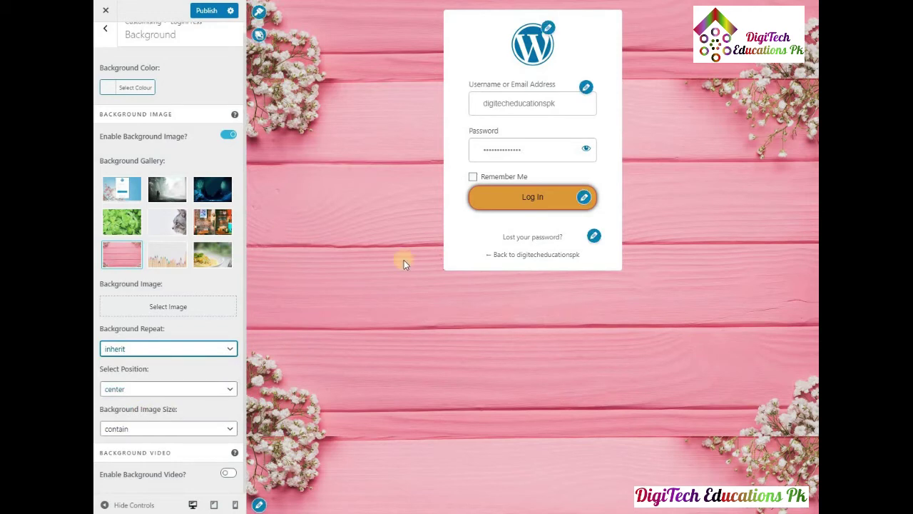
pyautogui.click(166, 354)
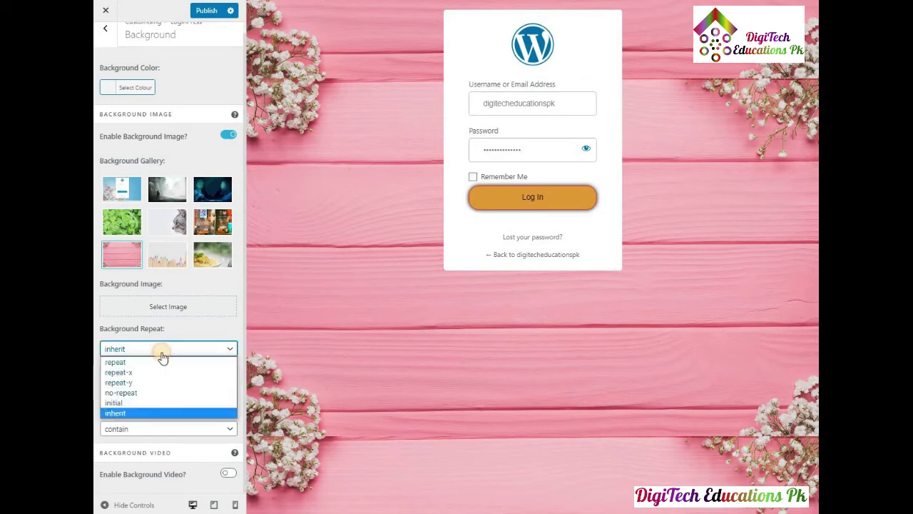
pyautogui.click(136, 393)
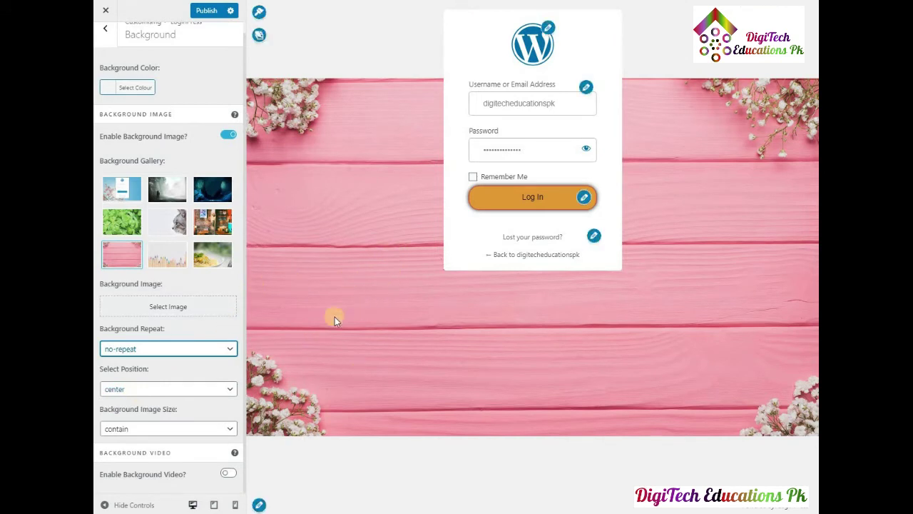
# Try the left top and left bottom positions for the background image, and return it to center.
pyautogui.click(145, 391)
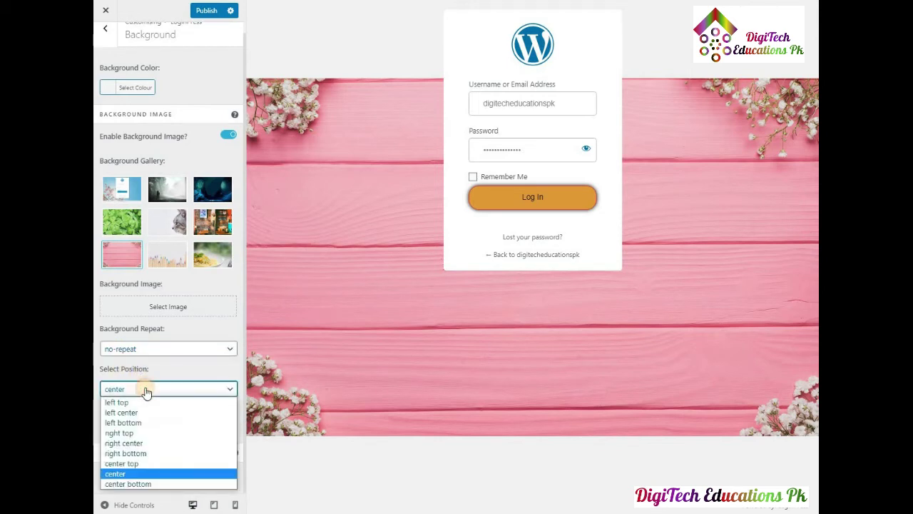
pyautogui.click(142, 404)
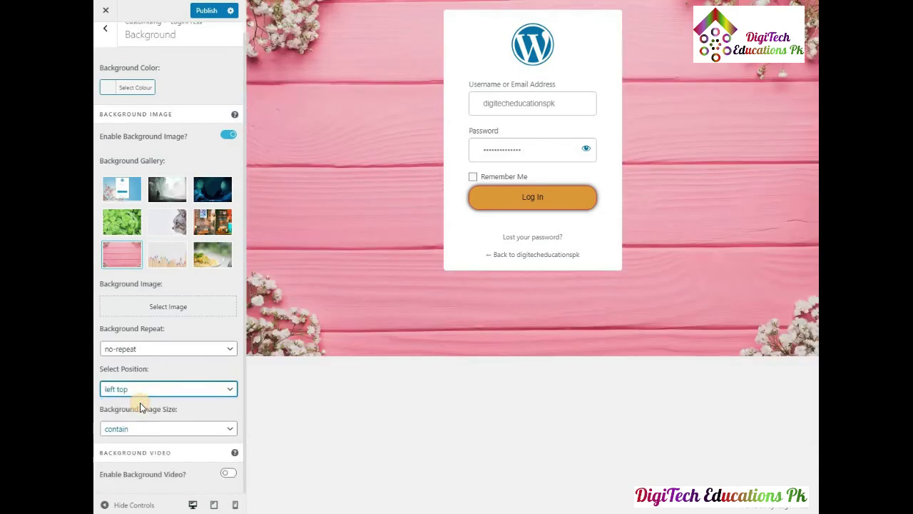
pyautogui.click(139, 389)
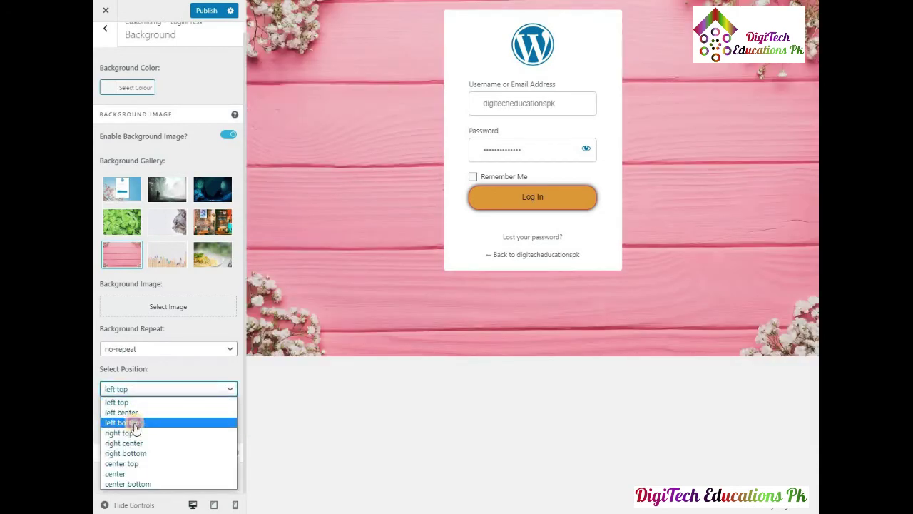
pyautogui.click(134, 423)
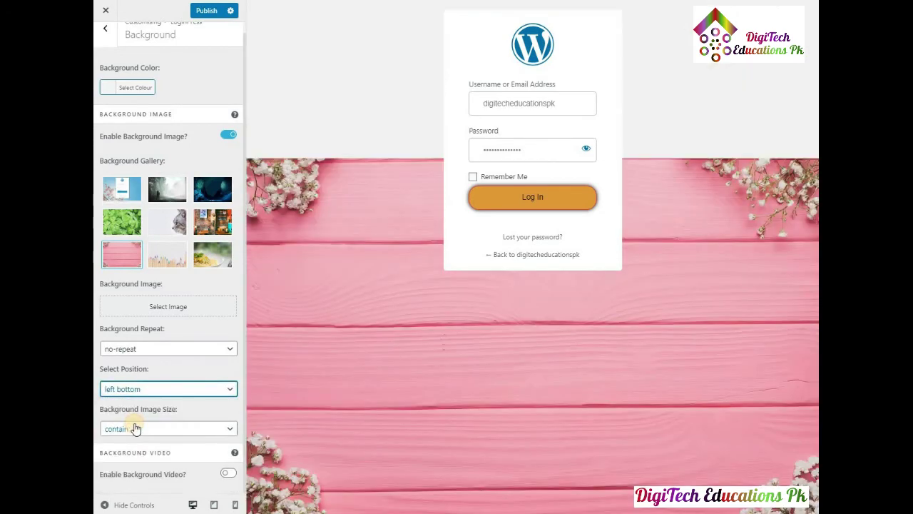
pyautogui.click(149, 389)
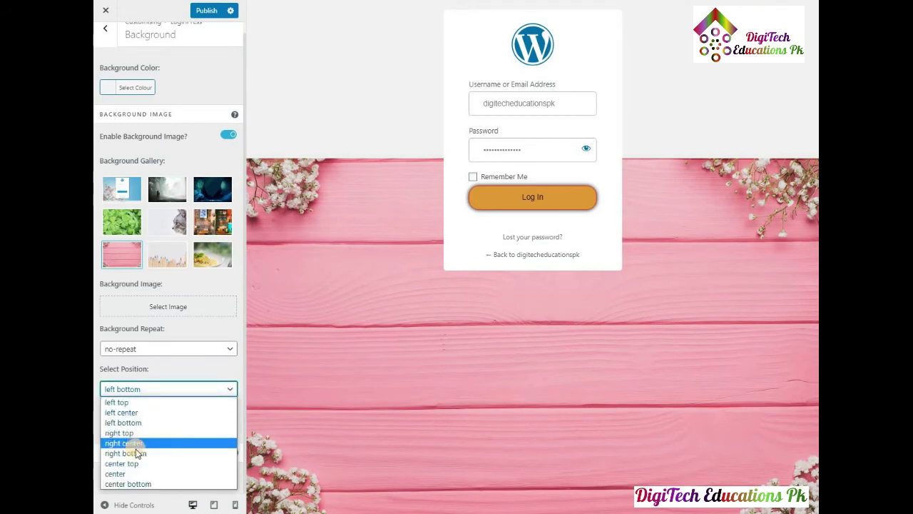
pyautogui.click(132, 473)
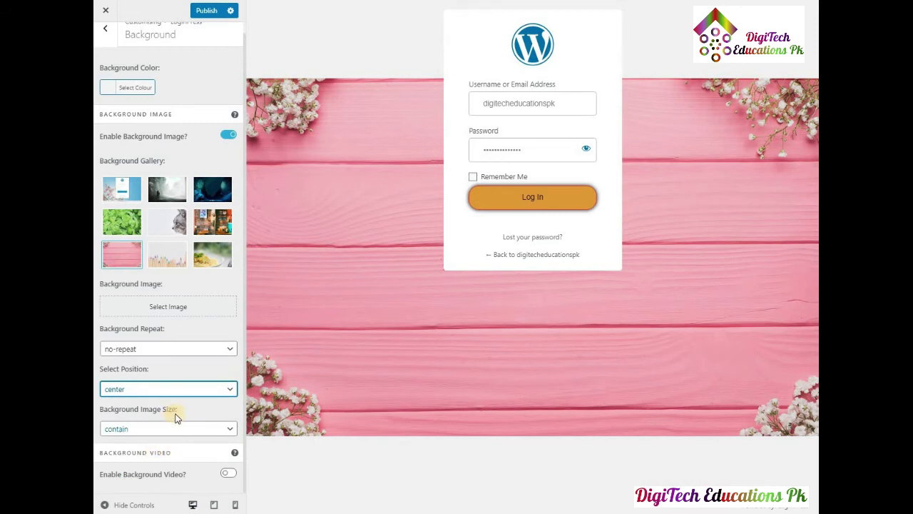
# Try the right top position for the background image, then restore the center position and the cover image size.
pyautogui.click(169, 390)
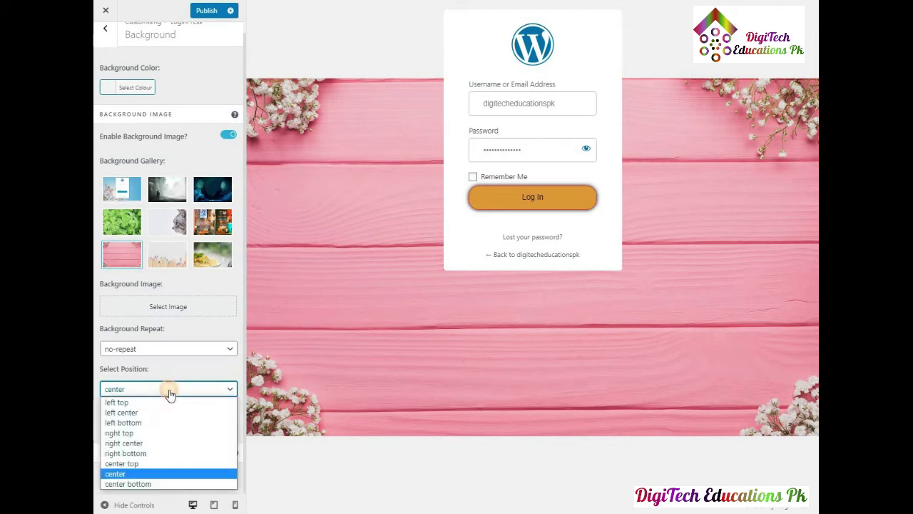
pyautogui.click(131, 433)
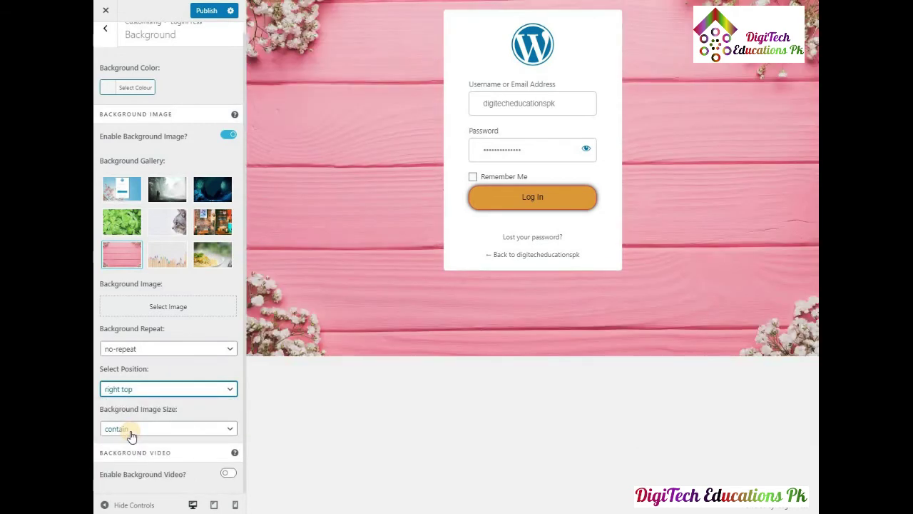
pyautogui.click(151, 398)
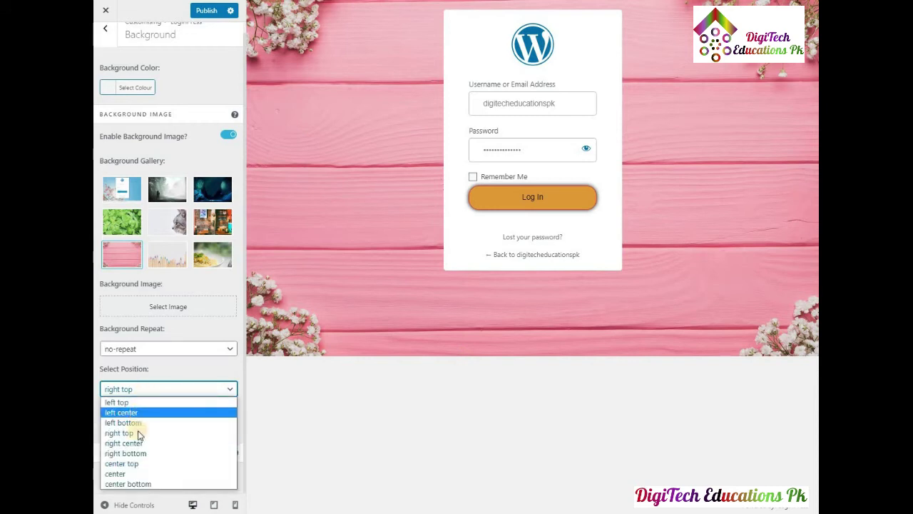
pyautogui.click(118, 474)
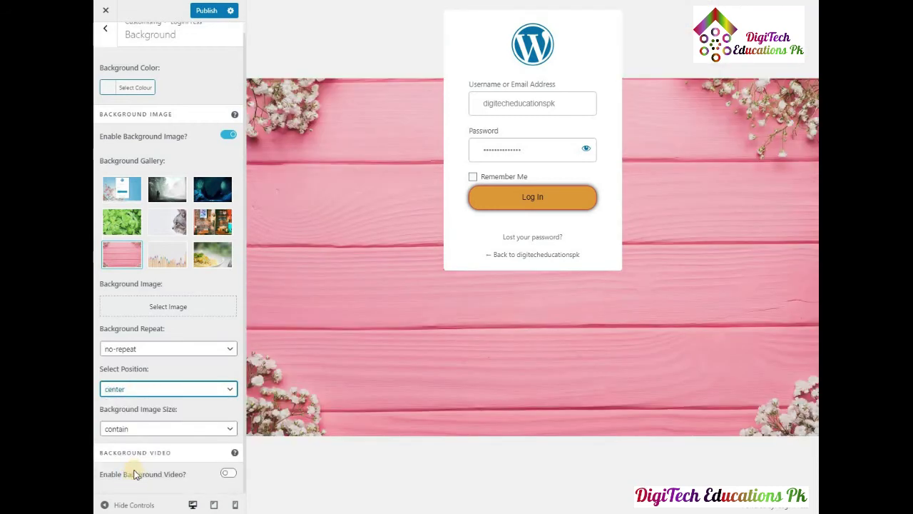
pyautogui.click(150, 432)
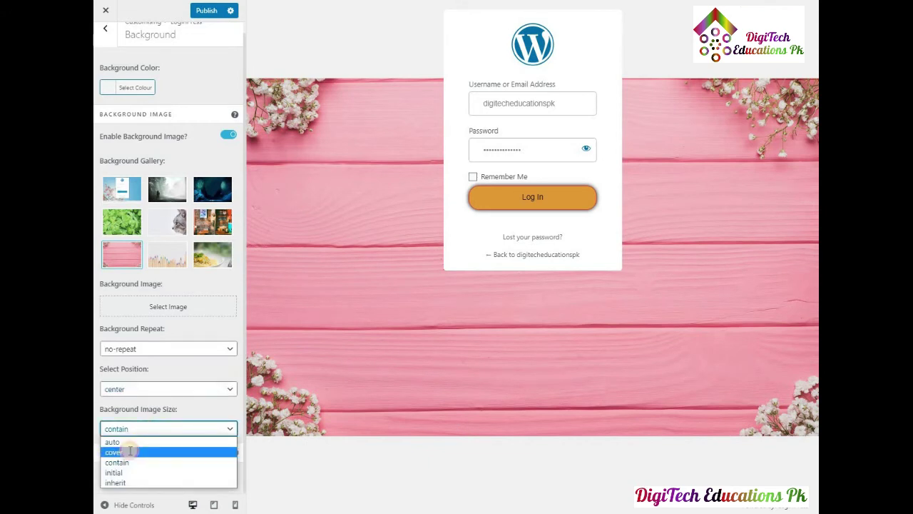
pyautogui.click(129, 451)
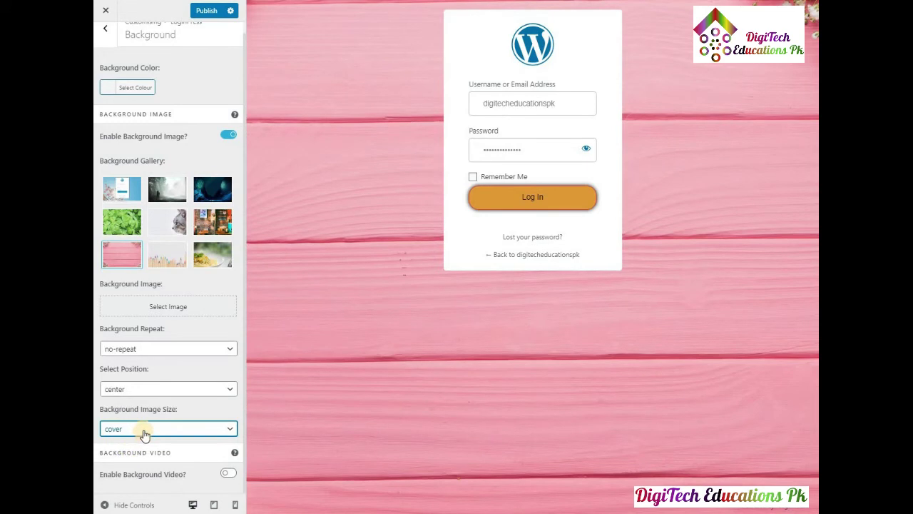
# Set the background image size to contain.
pyautogui.click(143, 431)
pyautogui.click(121, 462)
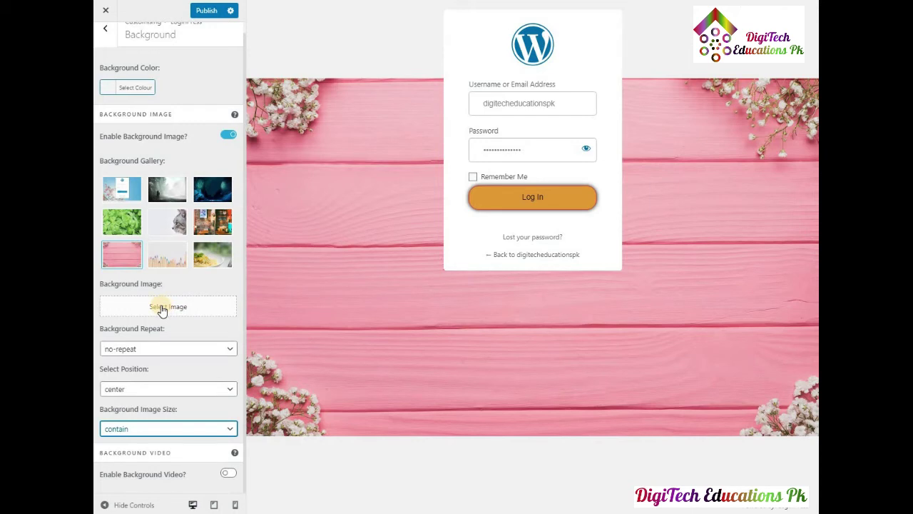
pyautogui.scroll(1, 179, 306)
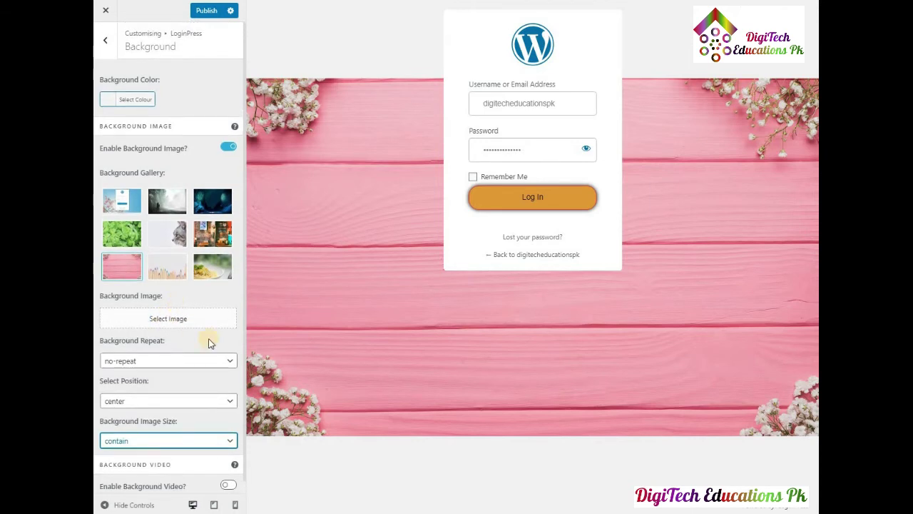
# In the LoginPress Logo settings, set Logo-Final.png from the Media Library as the logo image.
pyautogui.click(103, 45)
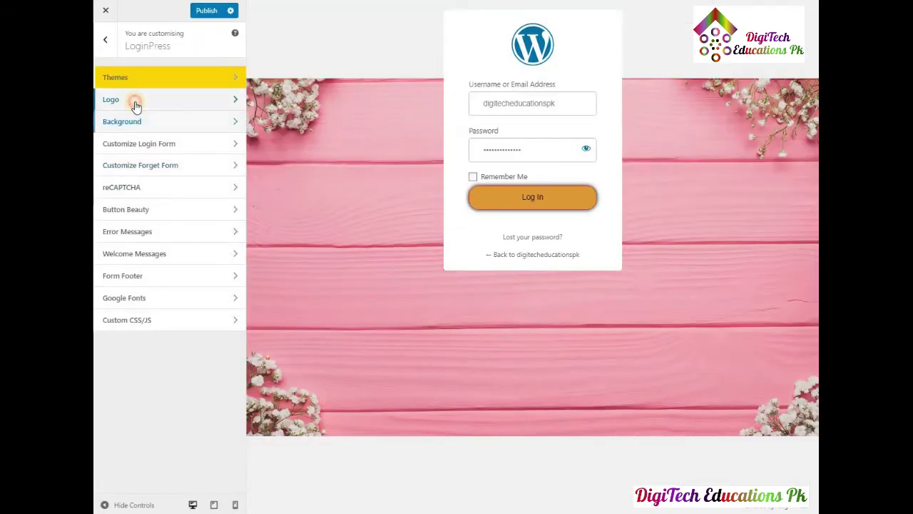
pyautogui.click(136, 105)
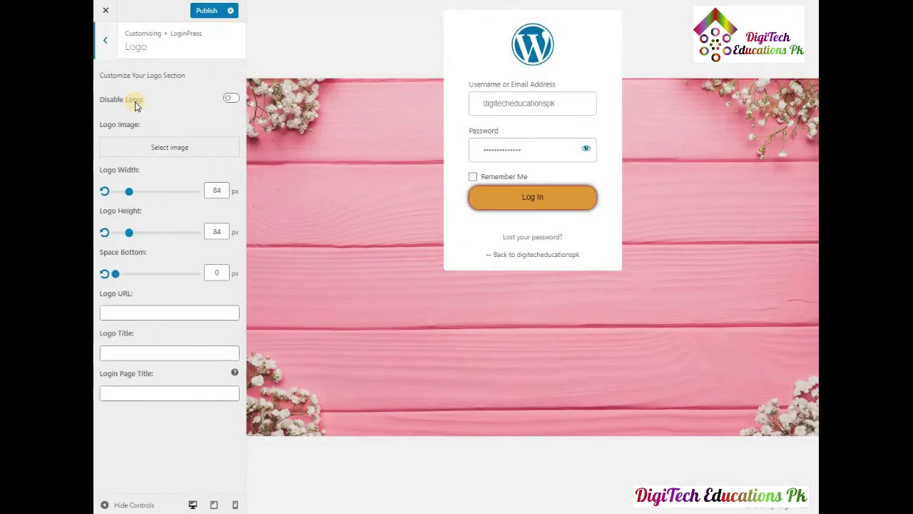
pyautogui.click(181, 149)
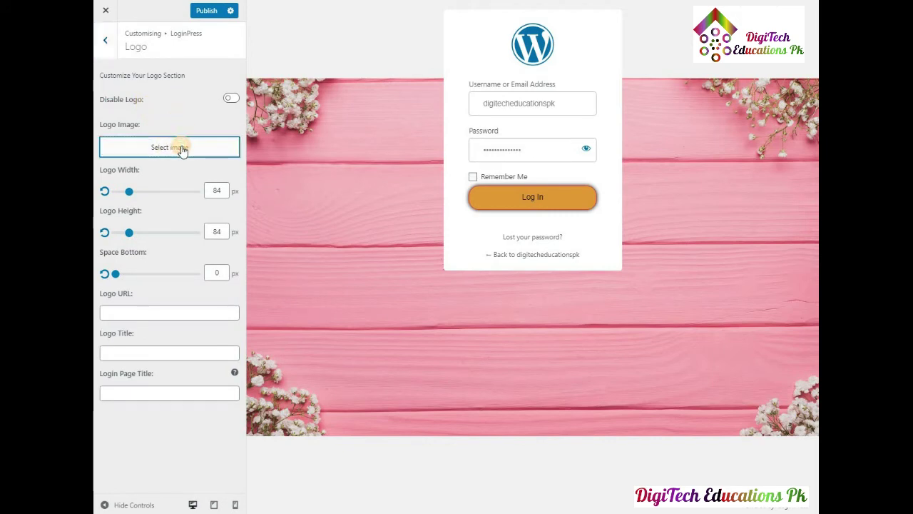
pyautogui.click(166, 135)
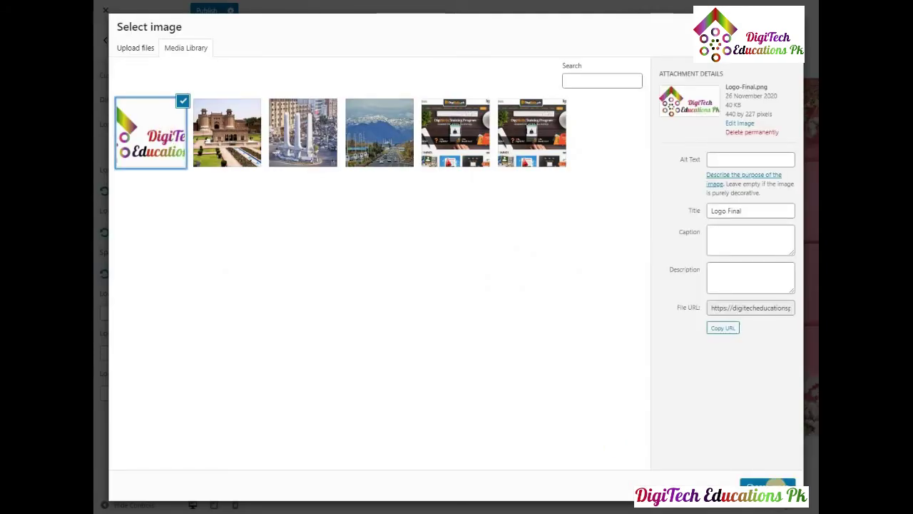
pyautogui.click(771, 485)
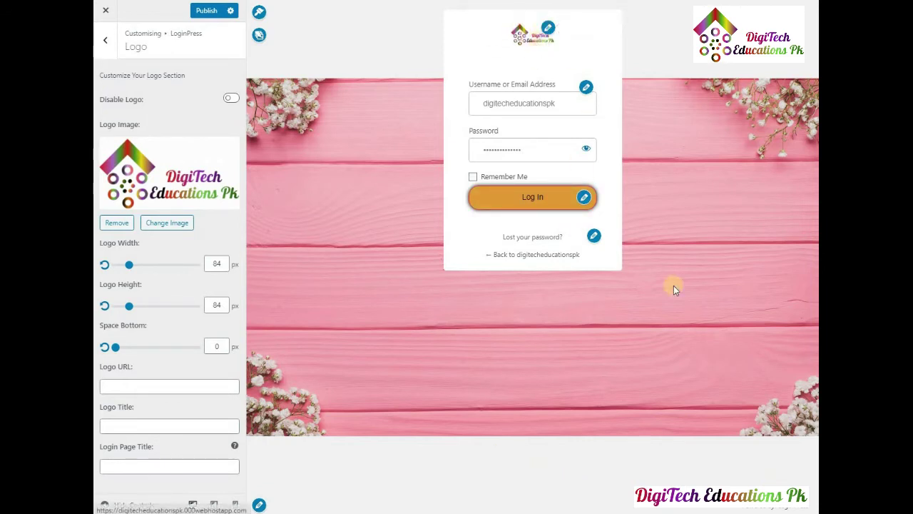
# Capture a screen snip of the Logo settings with the login form and paste it under Task # 04 in Word.
pyautogui.press('super+a')
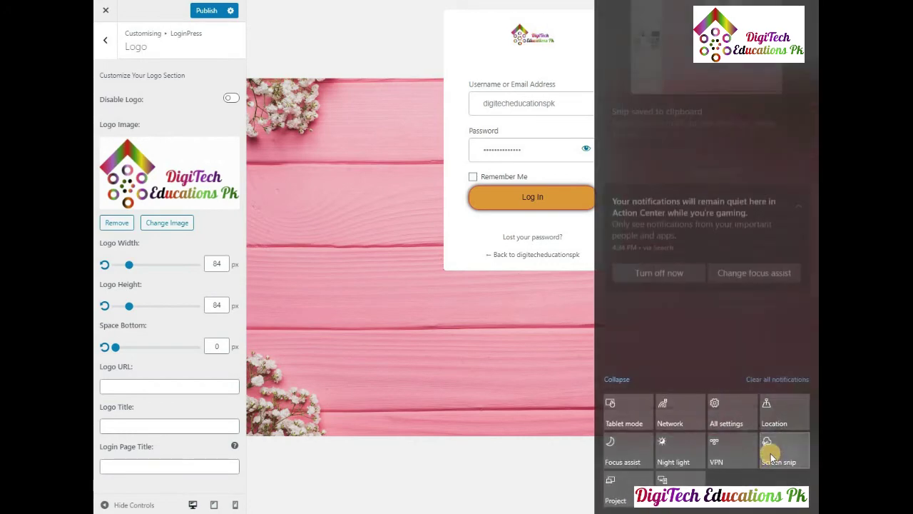
pyautogui.click(615, 240)
pyautogui.press('super+shift+s')
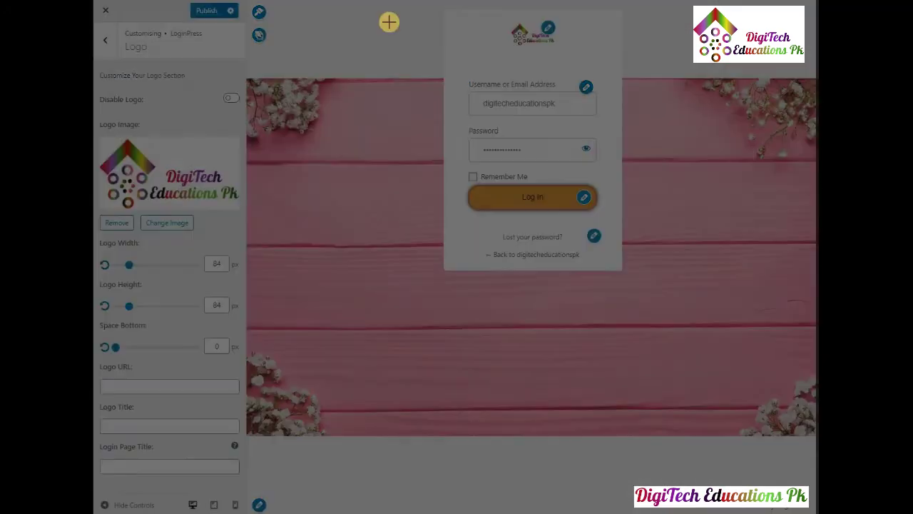
pyautogui.moveTo(440, 5); pyautogui.dragTo(628, 271)
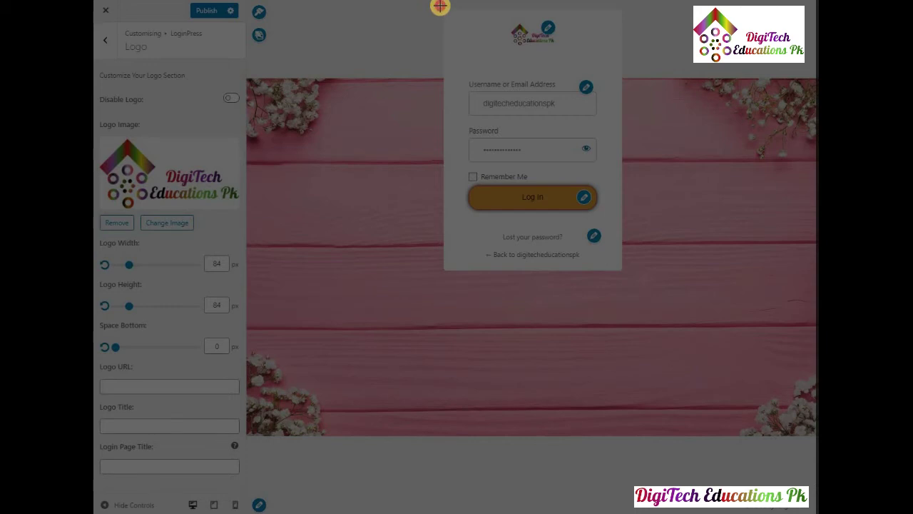
pyautogui.moveTo(98, 19); pyautogui.dragTo(635, 301)
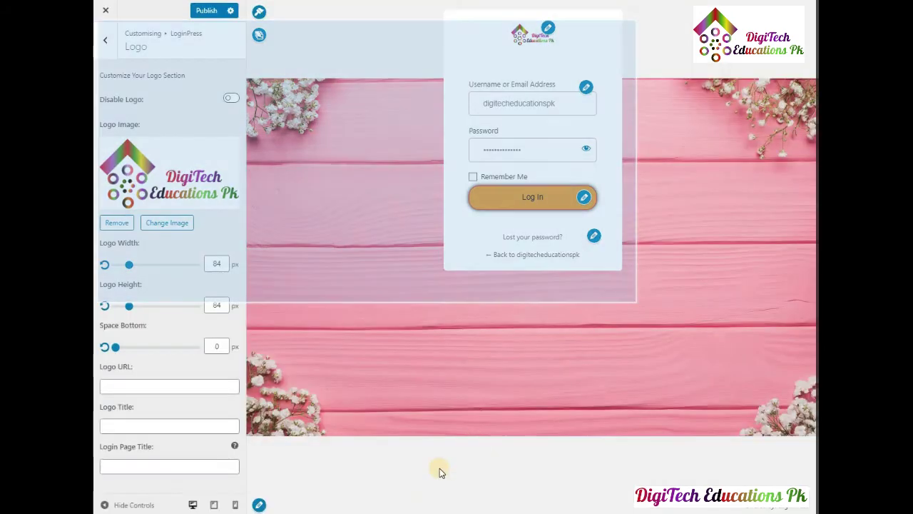
pyautogui.hotkey('alt', 'Tab')
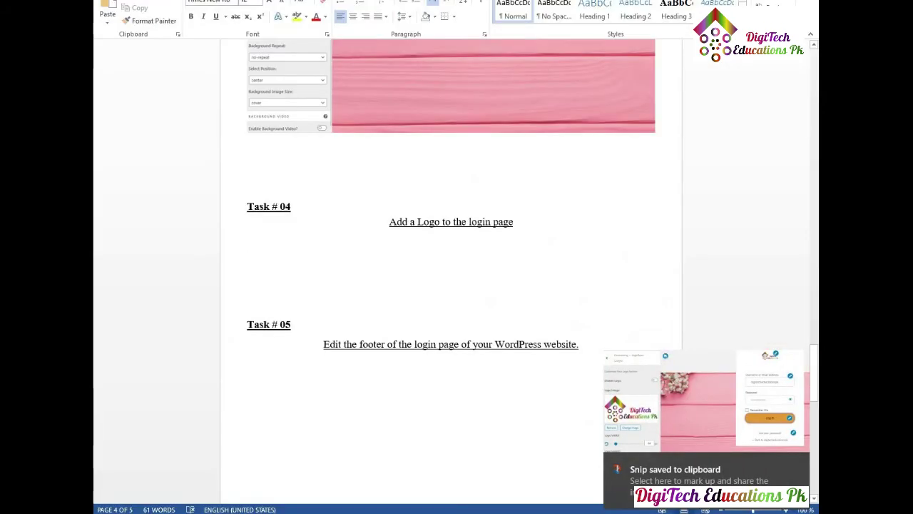
pyautogui.hotkey('ctrl', 'v')
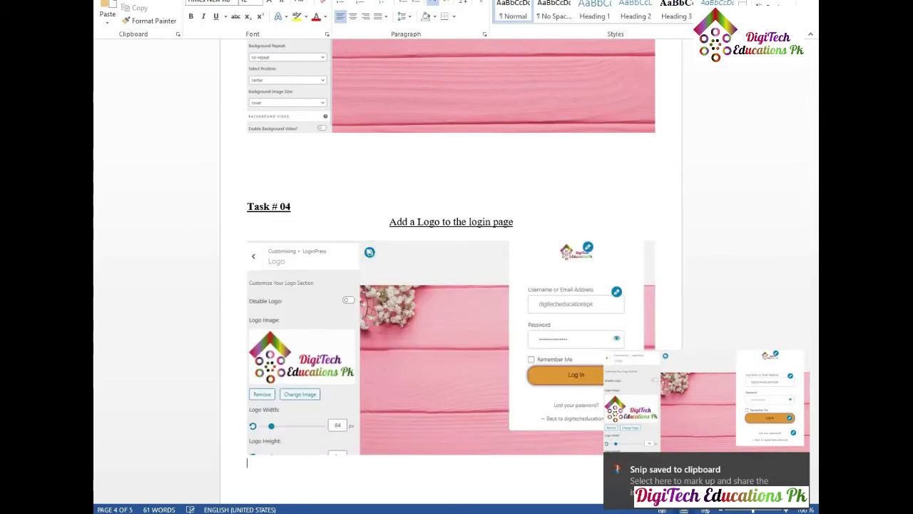
# Back in the WordPress customizer, try a different logo width, a 94 px height and a 3 px bottom space, resetting each to its default.
pyautogui.hotkey('alt', 'Tab')
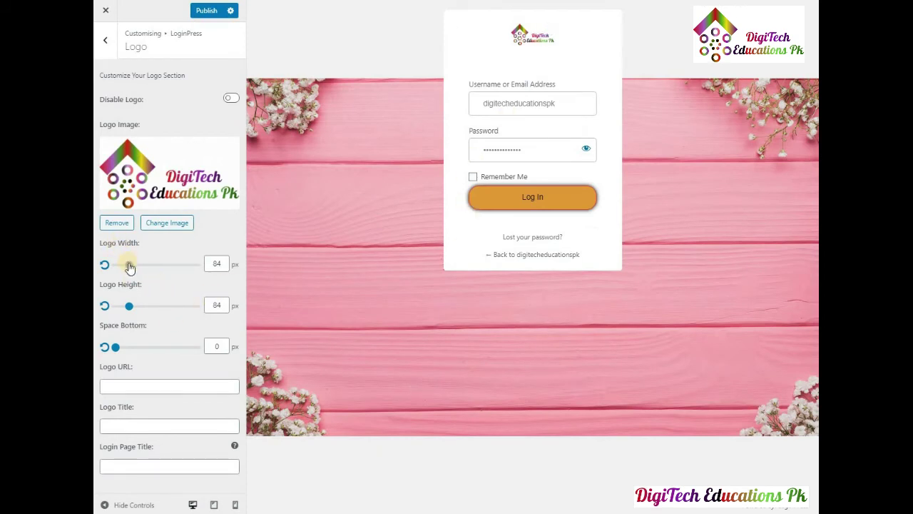
pyautogui.moveTo(129, 267); pyautogui.dragTo(154, 264)
pyautogui.click(105, 265)
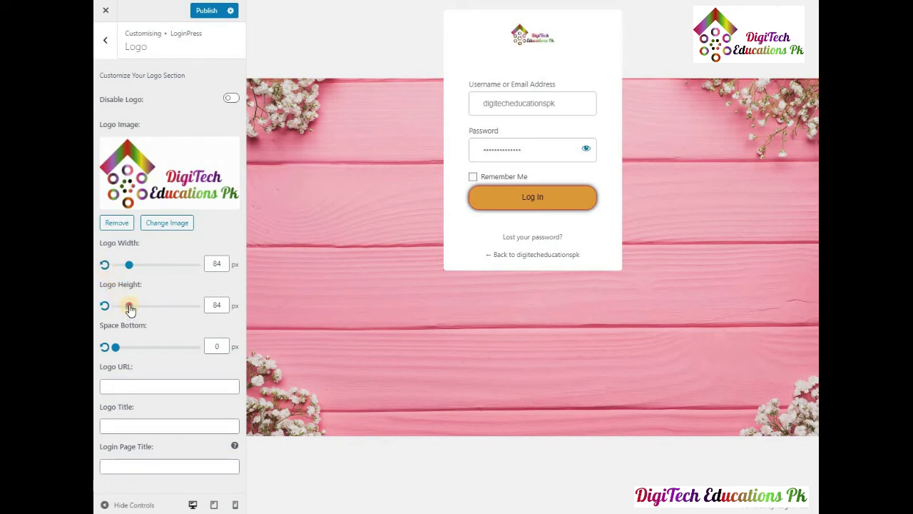
pyautogui.moveTo(130, 309)
pyautogui.mouseDown()
pyautogui.moveTo(148, 310)
pyautogui.moveTo(114, 306)
pyautogui.moveTo(130, 305)
pyautogui.mouseUp()
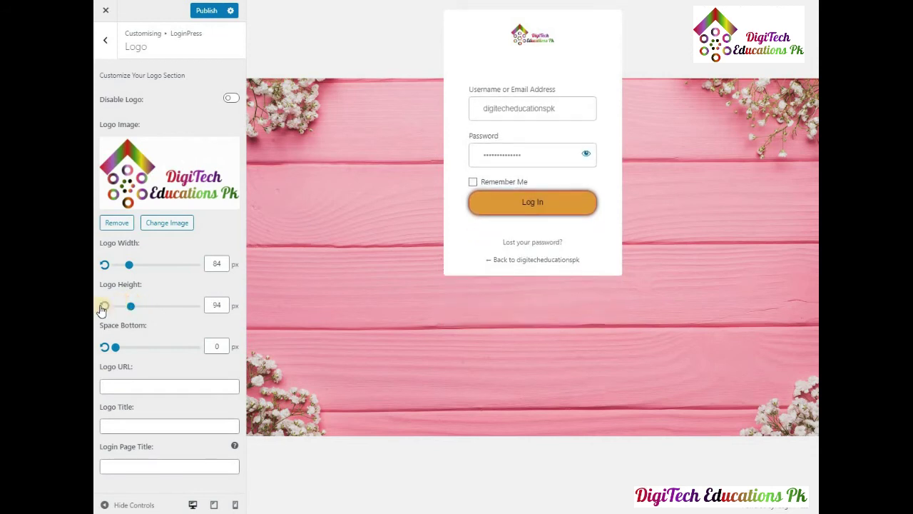
pyautogui.click(104, 306)
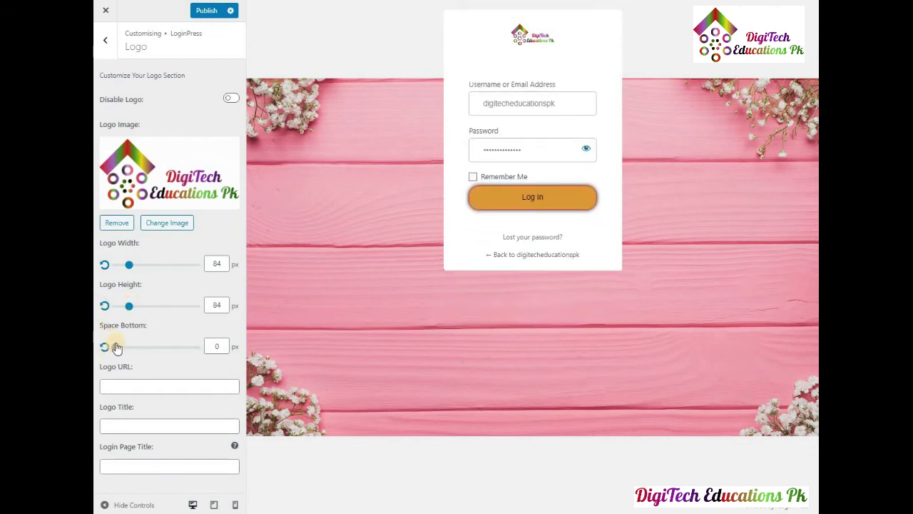
pyautogui.moveTo(112, 349)
pyautogui.mouseDown()
pyautogui.moveTo(182, 347)
pyautogui.moveTo(115, 346)
pyautogui.mouseUp()
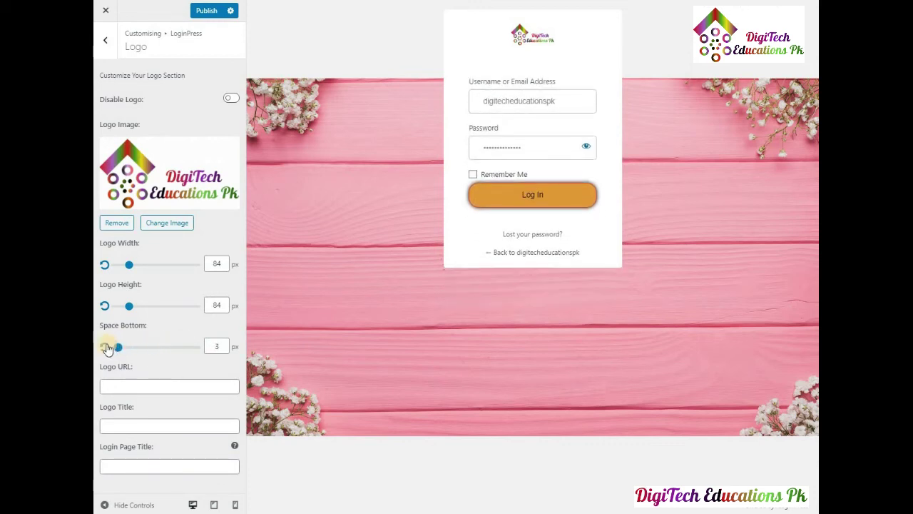
pyautogui.click(105, 347)
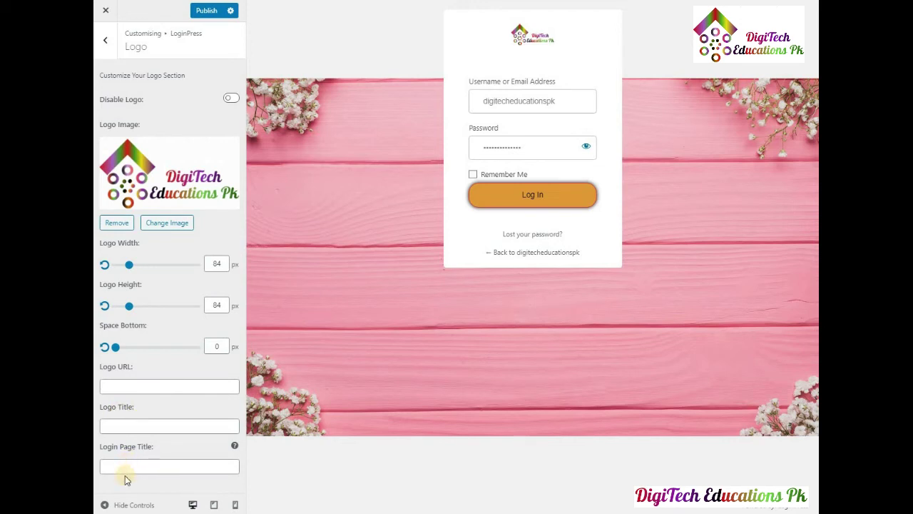
# Set both the logo title and the login page title to "DigiTech Educations Pk".
pyautogui.click(127, 425)
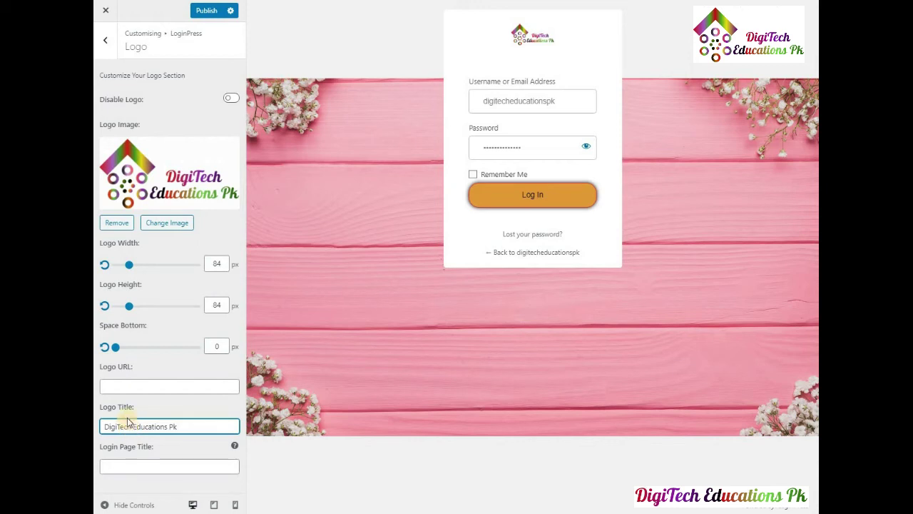
pyautogui.moveTo(180, 426); pyautogui.dragTo(97, 431)
pyautogui.hotkey('ctrl', 'c')
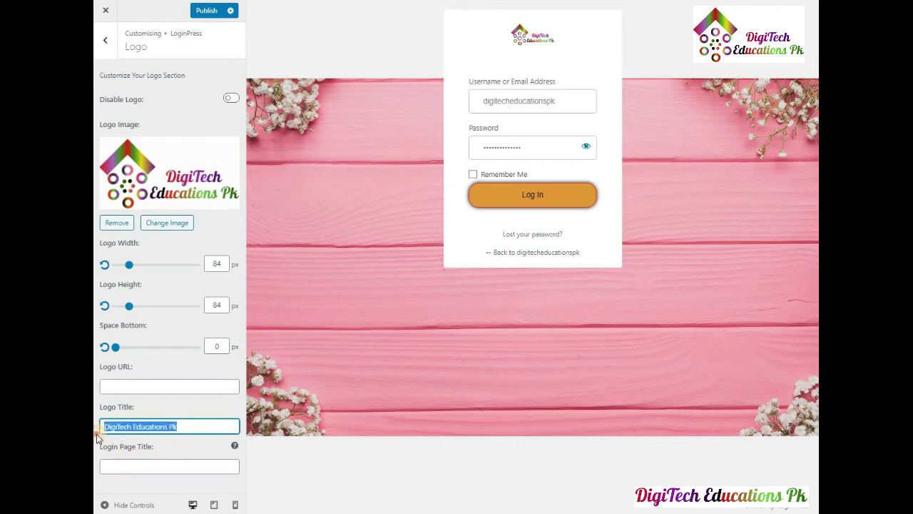
pyautogui.click(142, 465)
pyautogui.hotkey('ctrl', 'v')
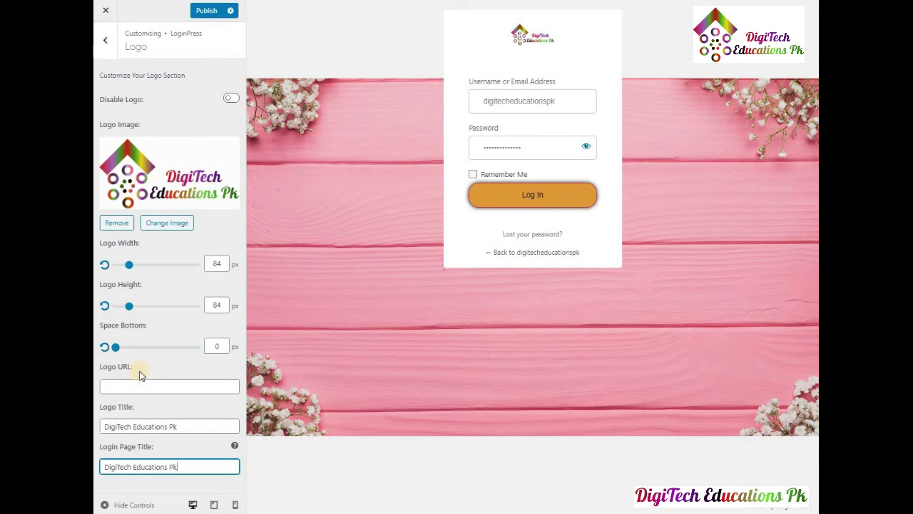
# Open the LoginPress Form Footer settings and bring up the Task # 05 section of the Word document.
pyautogui.click(105, 39)
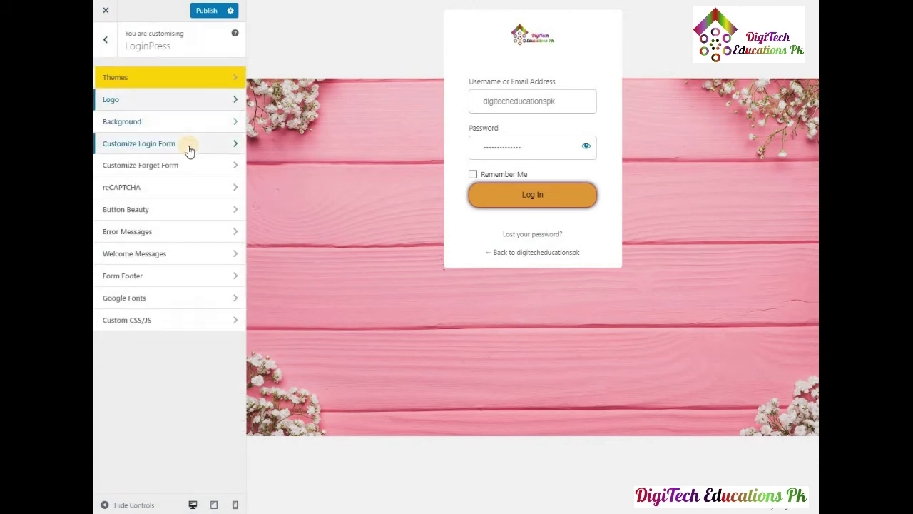
pyautogui.click(135, 277)
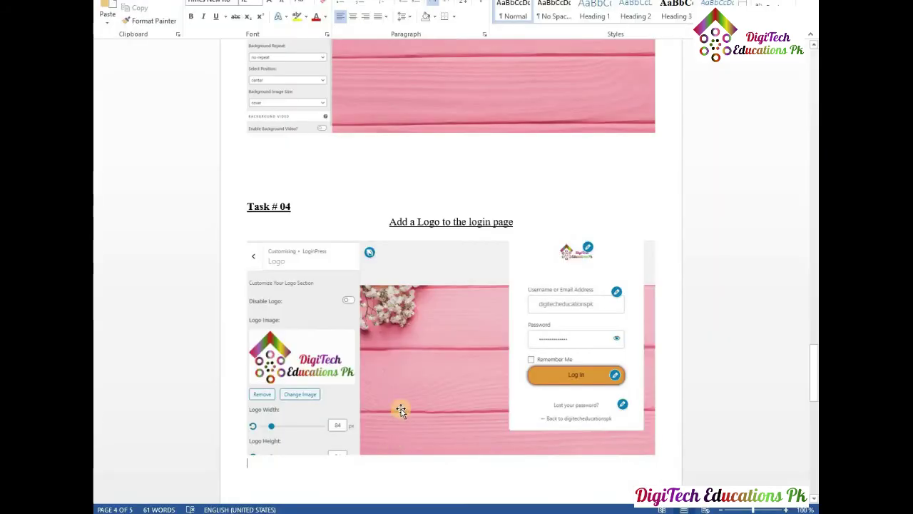
pyautogui.scroll(-10, 402, 396)
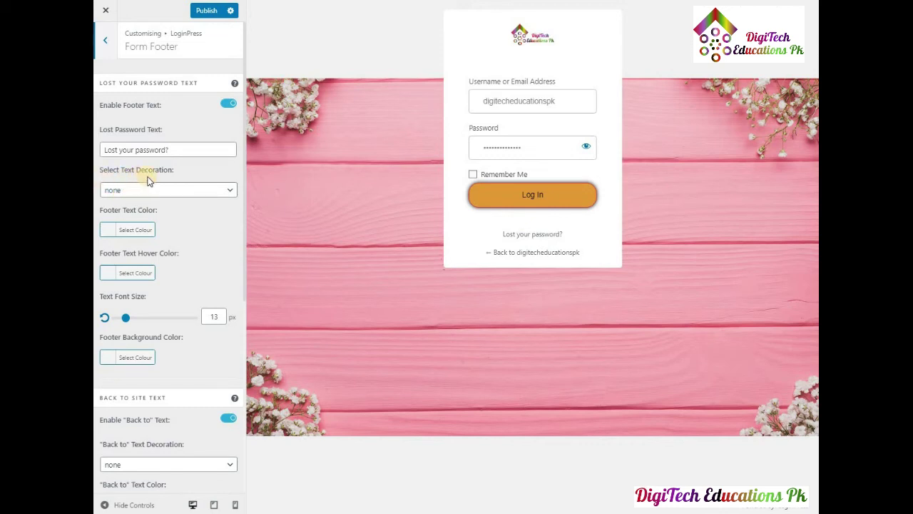
# Try the overline and line-through decorations on the lost password text, and set its text decoration to underline.
pyautogui.click(231, 193)
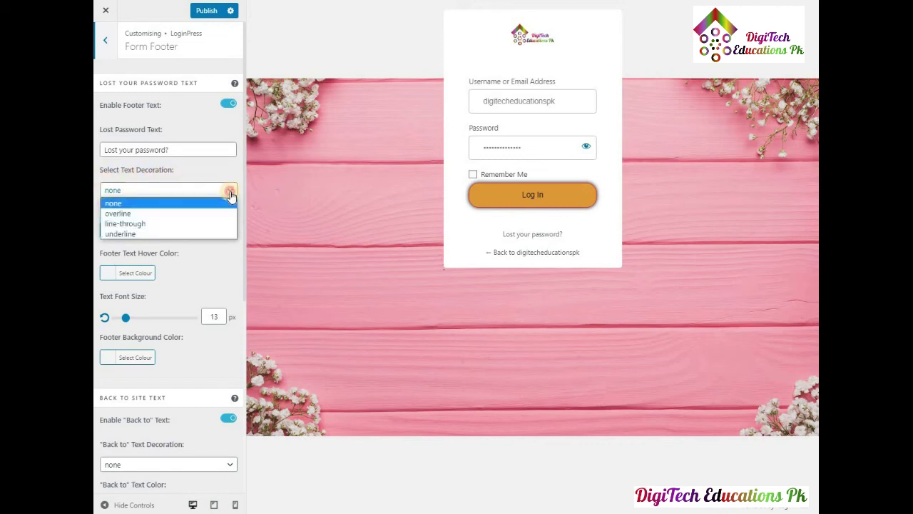
pyautogui.click(137, 215)
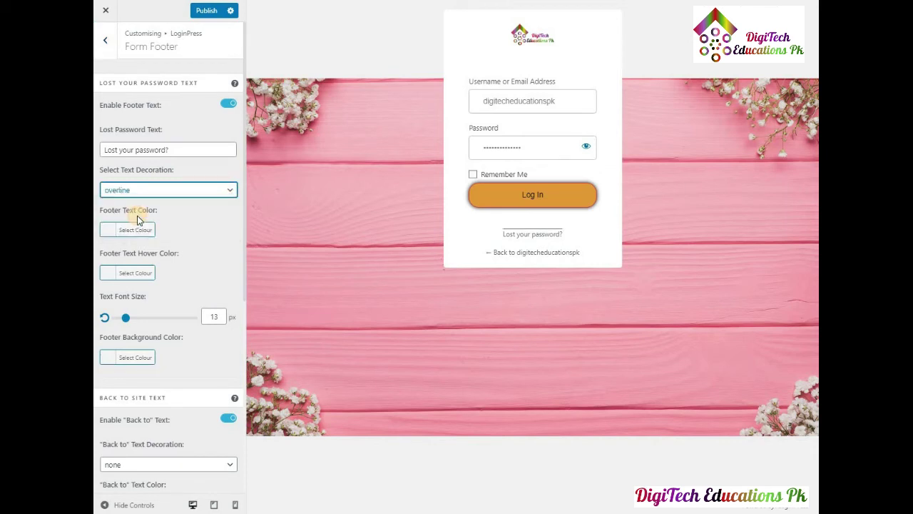
pyautogui.click(230, 190)
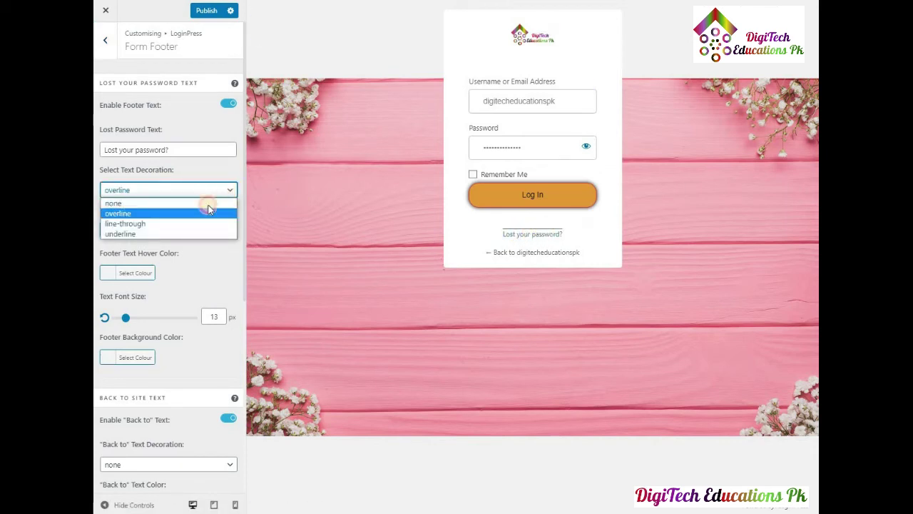
pyautogui.click(151, 224)
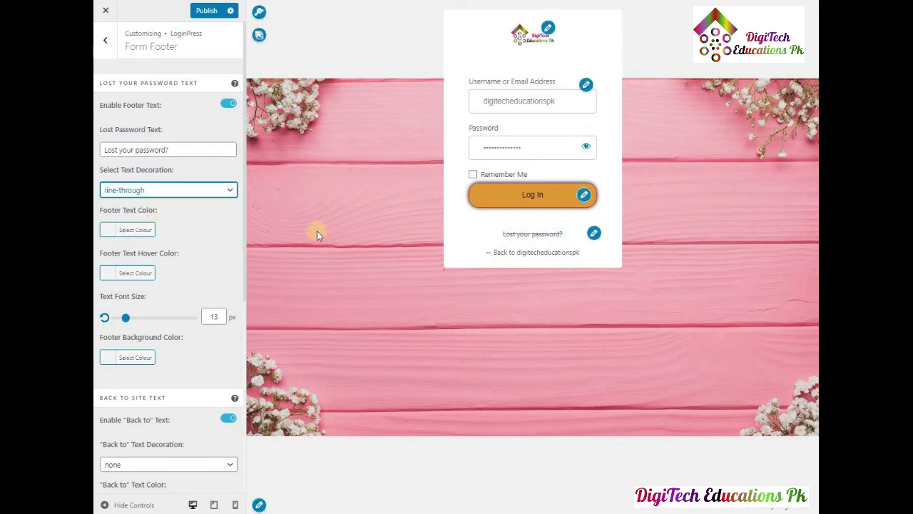
pyautogui.click(230, 190)
pyautogui.click(163, 234)
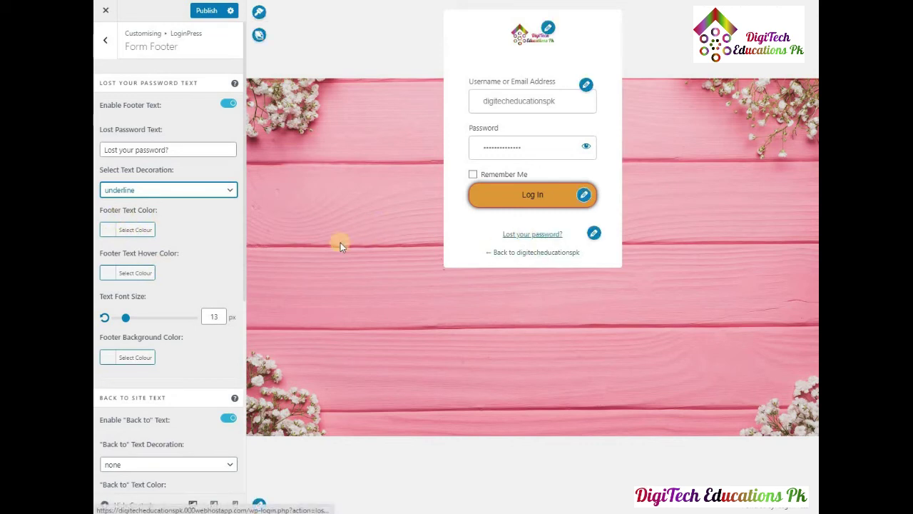
# Try the orange #dd9933 and green #81d742 footer text colors, and set the color to dark green #227021.
pyautogui.click(137, 230)
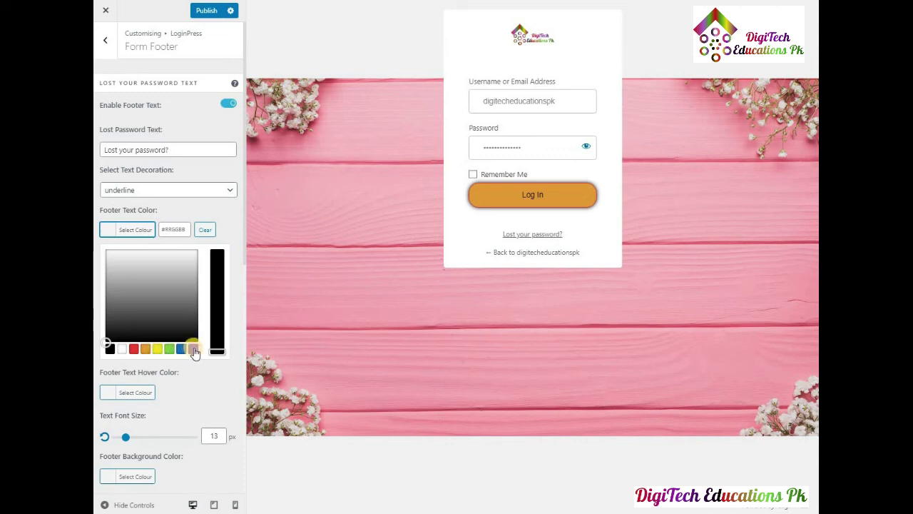
pyautogui.click(146, 349)
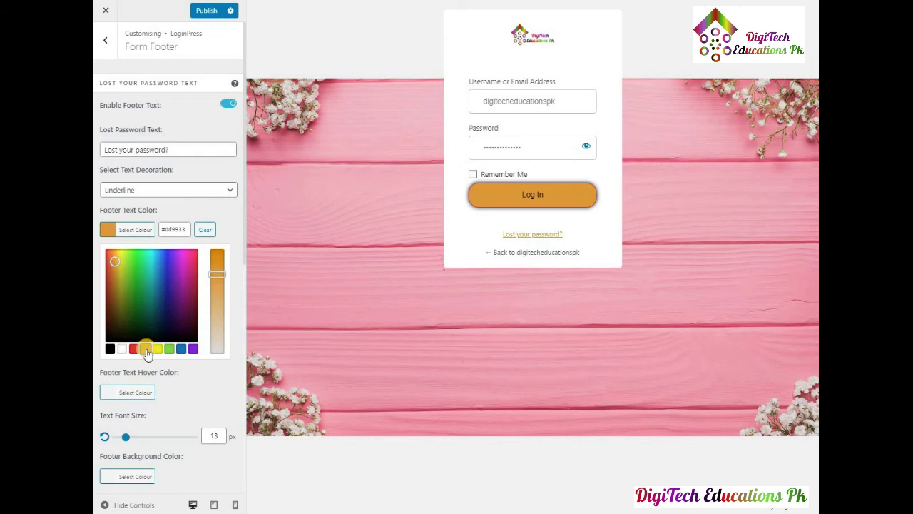
pyautogui.click(170, 350)
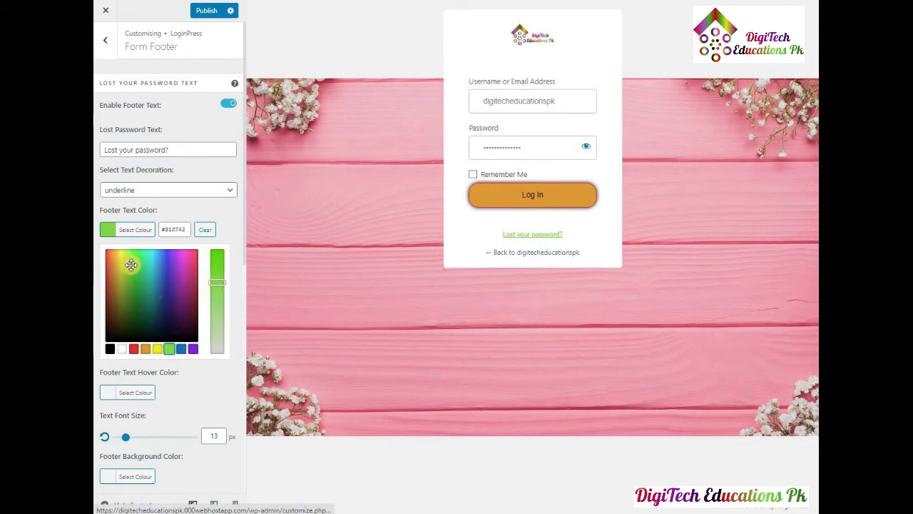
pyautogui.moveTo(130, 264); pyautogui.dragTo(136, 302)
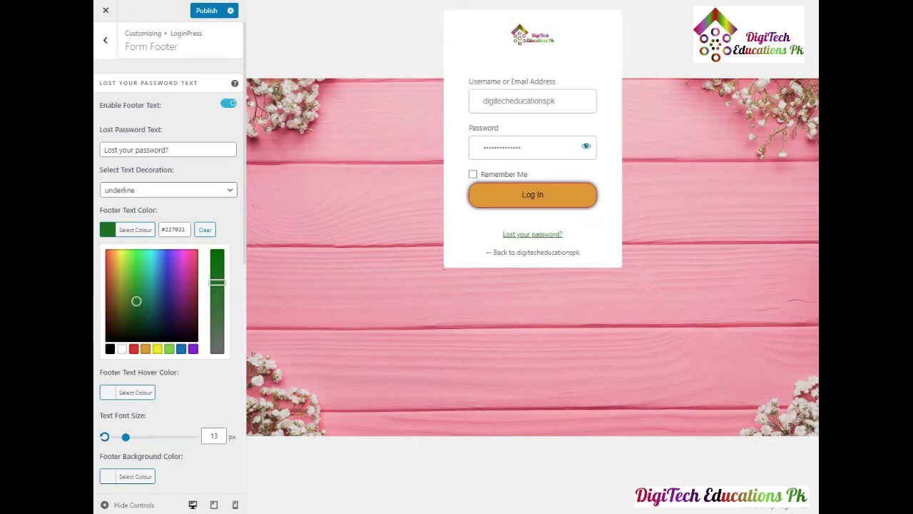
# Capture a screenshot of the lost password text settings with the login form and paste it under Task # 05 in Word.
pyautogui.click(792, 508)
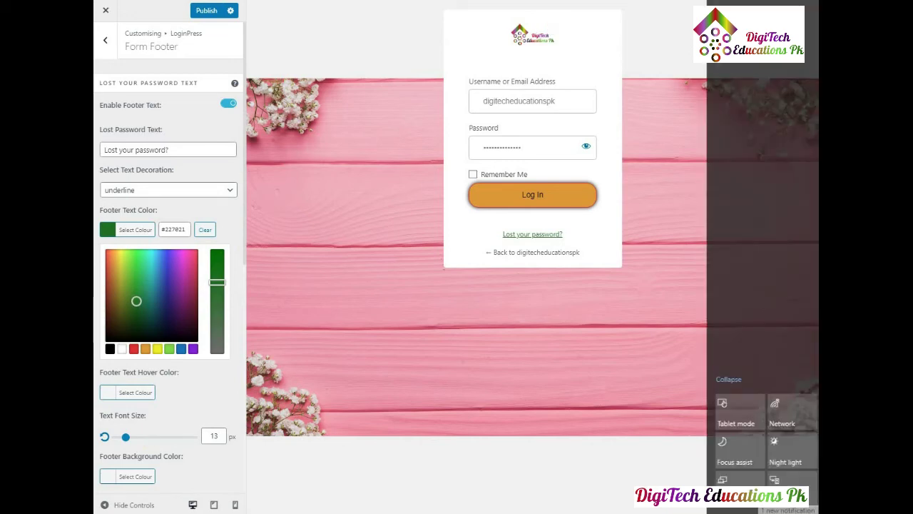
pyautogui.click(201, 186)
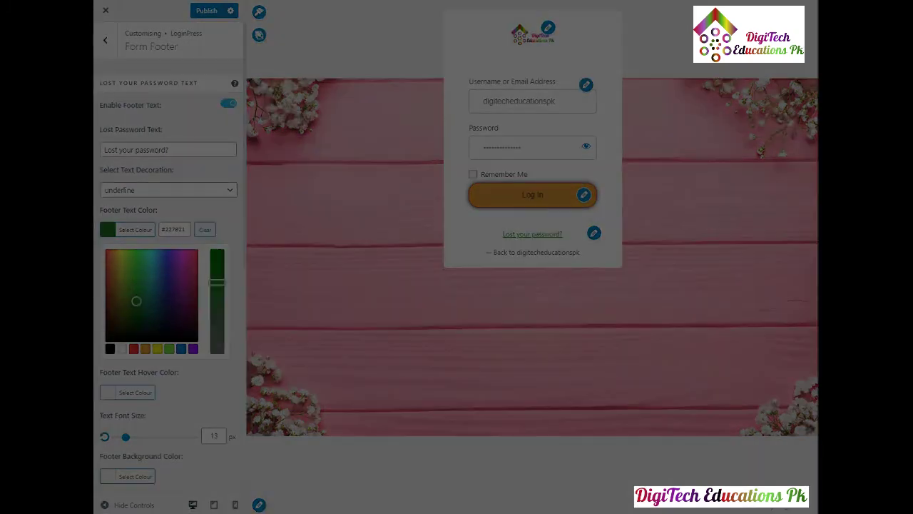
pyautogui.moveTo(97, 1); pyautogui.dragTo(620, 385)
pyautogui.hotkey('alt', 'Tab')
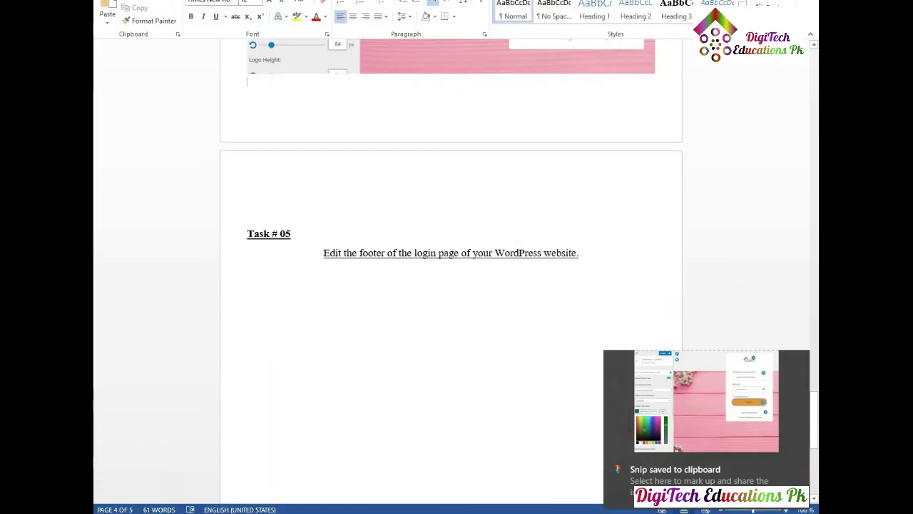
pyautogui.click(277, 296)
pyautogui.hotkey('ctrl', 'v')
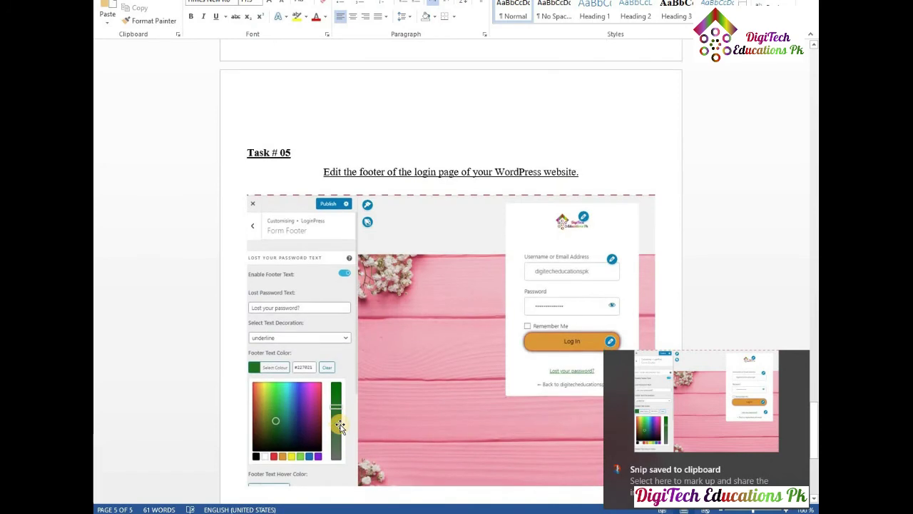
# Return to the LoginPress customizer and set the footer text hover color to red #dd3333.
pyautogui.hotkey('alt', 'Tab')
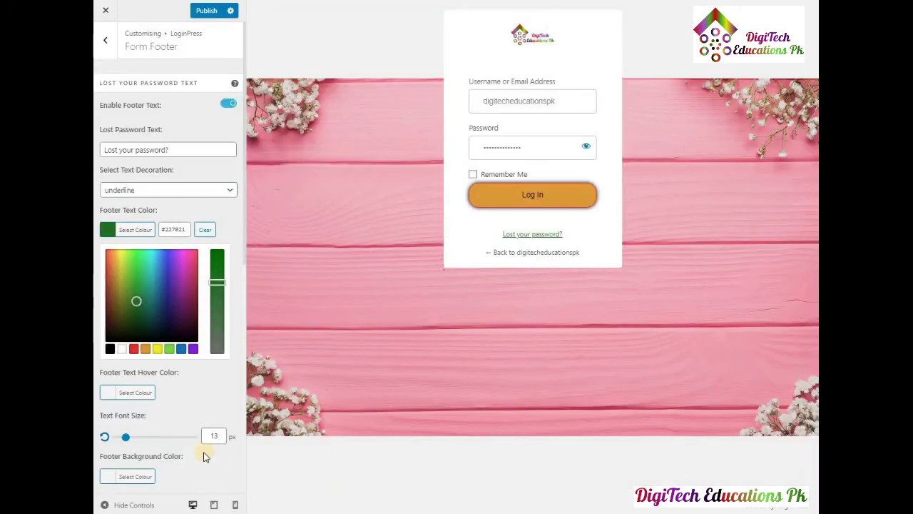
pyautogui.click(136, 393)
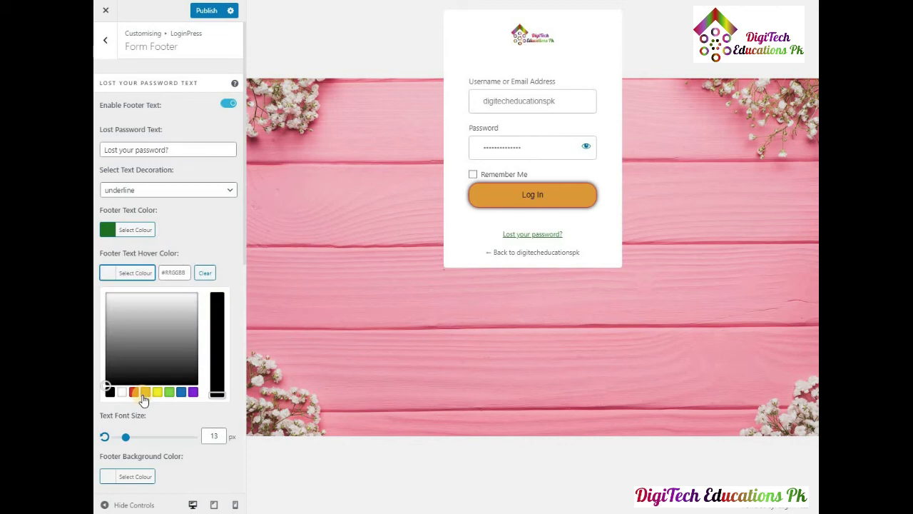
pyautogui.click(134, 390)
pyautogui.click(134, 391)
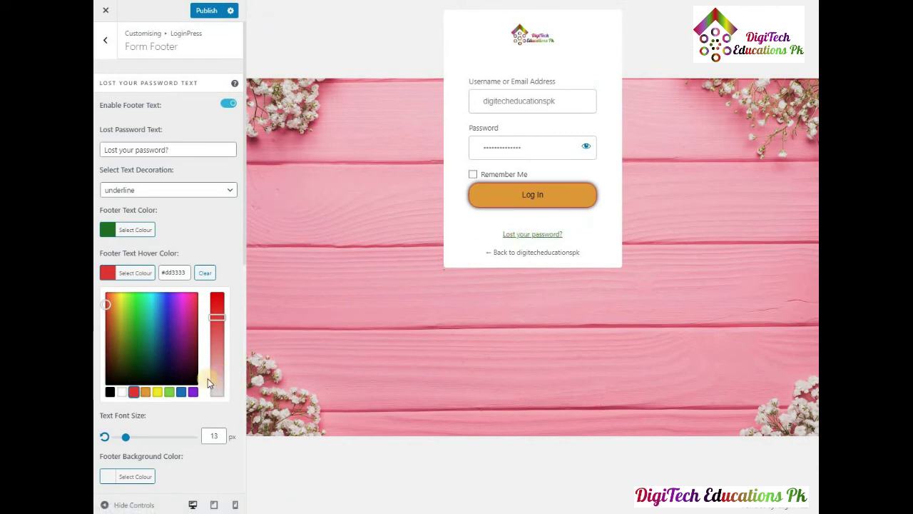
# Set the lost password text font size to 16 px and the footer background color to yellow #eeee22.
pyautogui.scroll(-4, 209, 366)
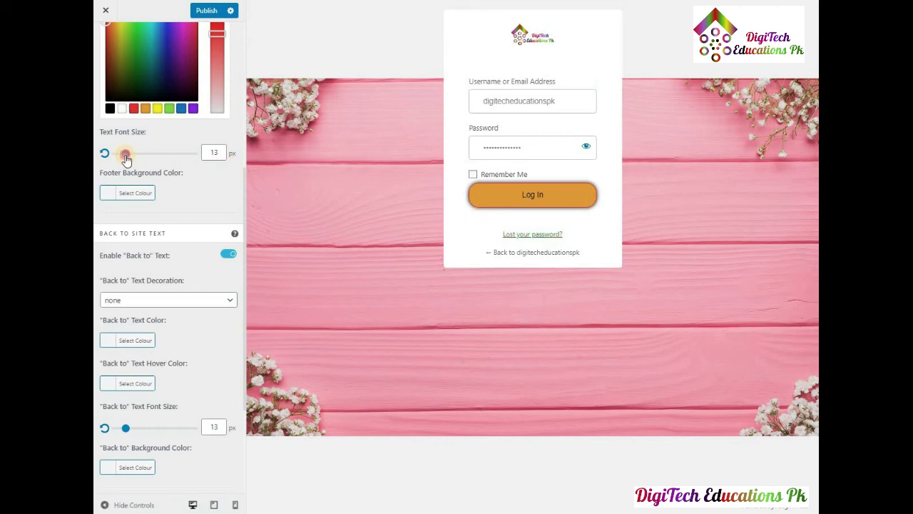
pyautogui.moveTo(127, 158)
pyautogui.mouseDown()
pyautogui.moveTo(139, 158)
pyautogui.moveTo(127, 157)
pyautogui.mouseUp()
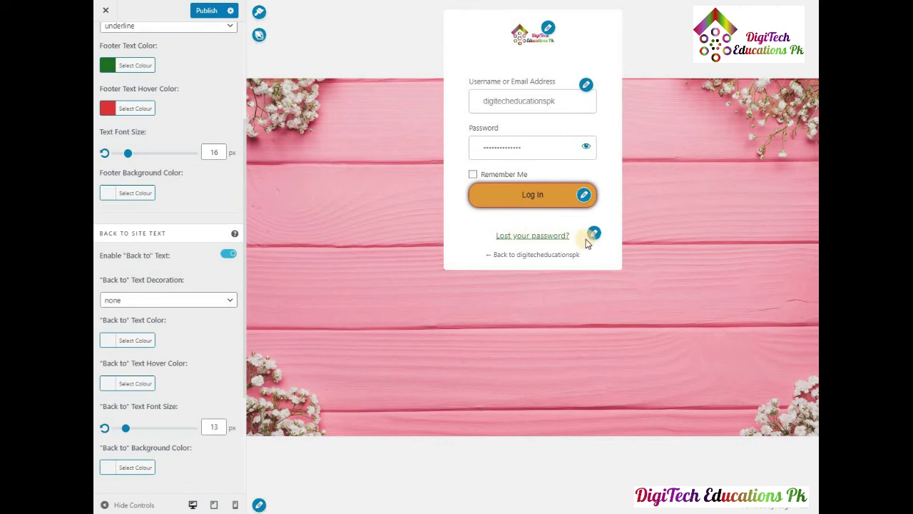
pyautogui.click(136, 193)
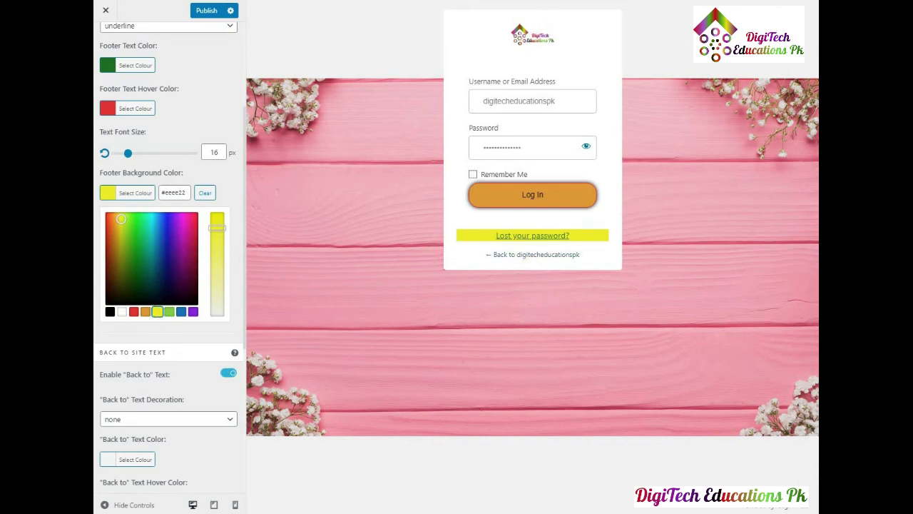
# Capture the font size and footer background color settings with the form preview, and paste the snip below the previous one in Word.
pyautogui.click(792, 511)
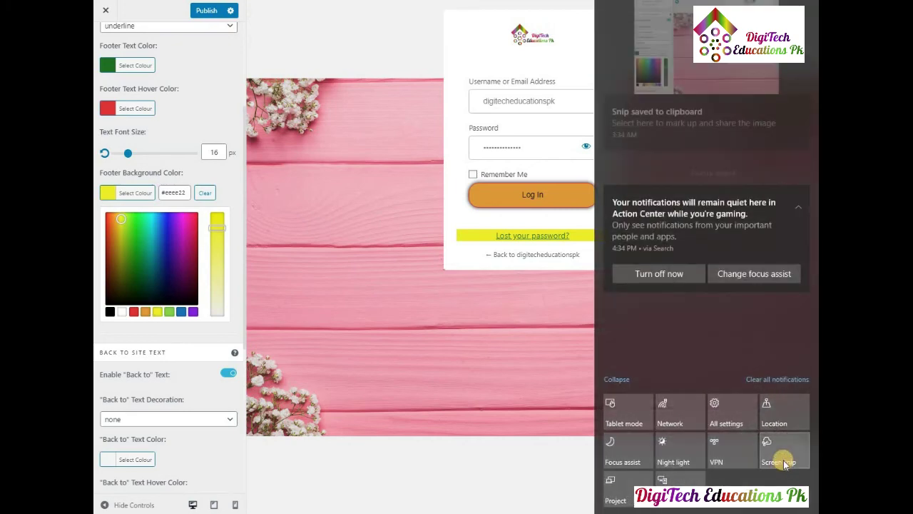
pyautogui.click(412, 325)
pyautogui.press('super+shift+s')
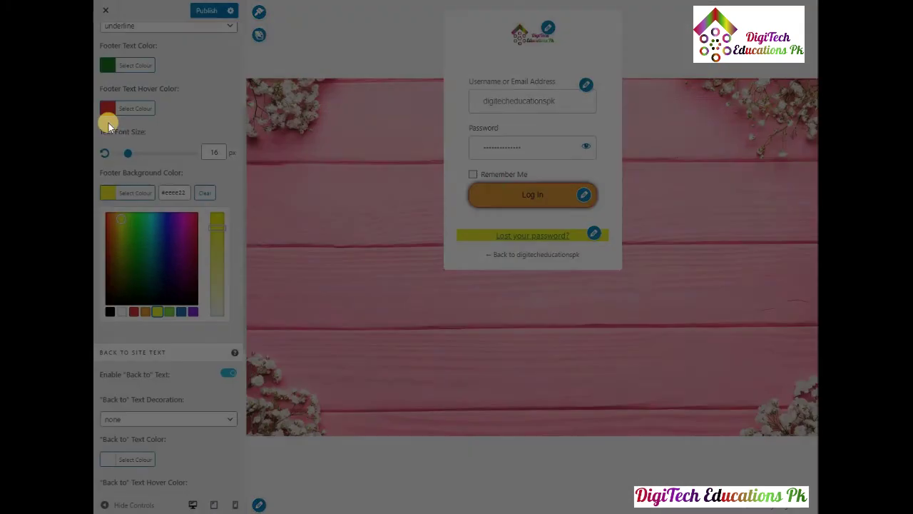
pyautogui.moveTo(100, 122); pyautogui.dragTo(640, 338)
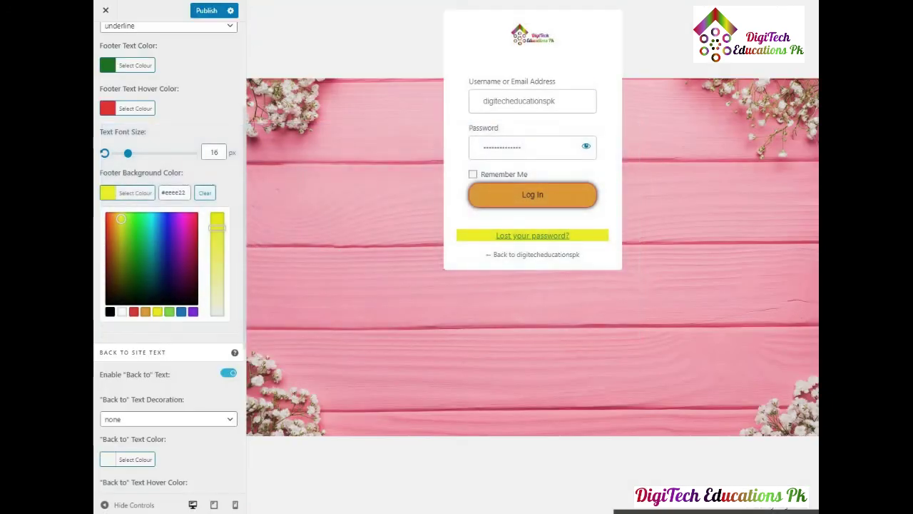
pyautogui.hotkey('alt', 'Tab')
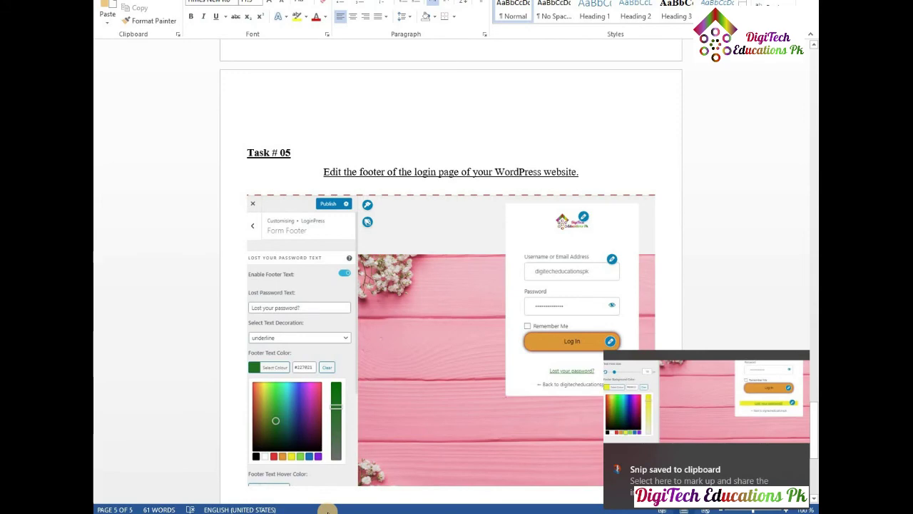
pyautogui.hotkey('ctrl', 'v')
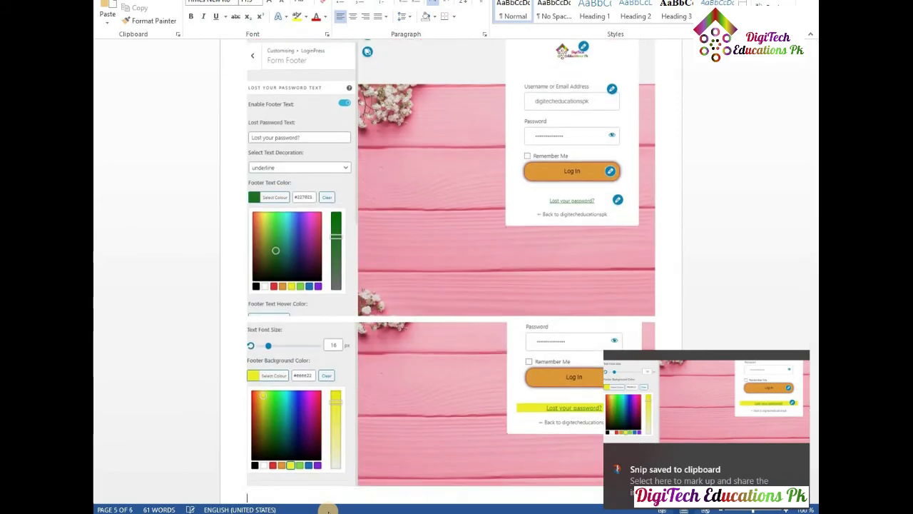
# Return to the LoginPress customizer and set the "Back to" text decoration to underline.
pyautogui.hotkey('alt', 'Tab')
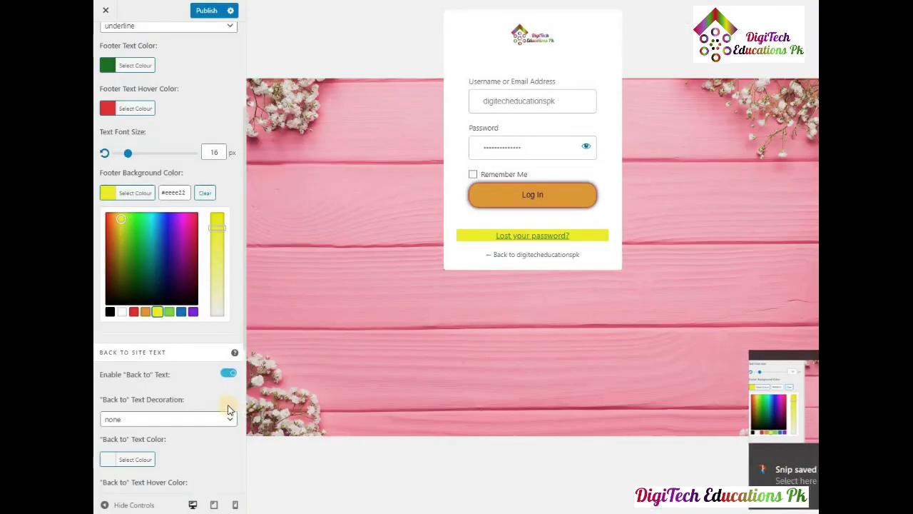
pyautogui.scroll(-3, 220, 388)
pyautogui.scroll(1, 221, 393)
pyautogui.scroll(1, 221, 392)
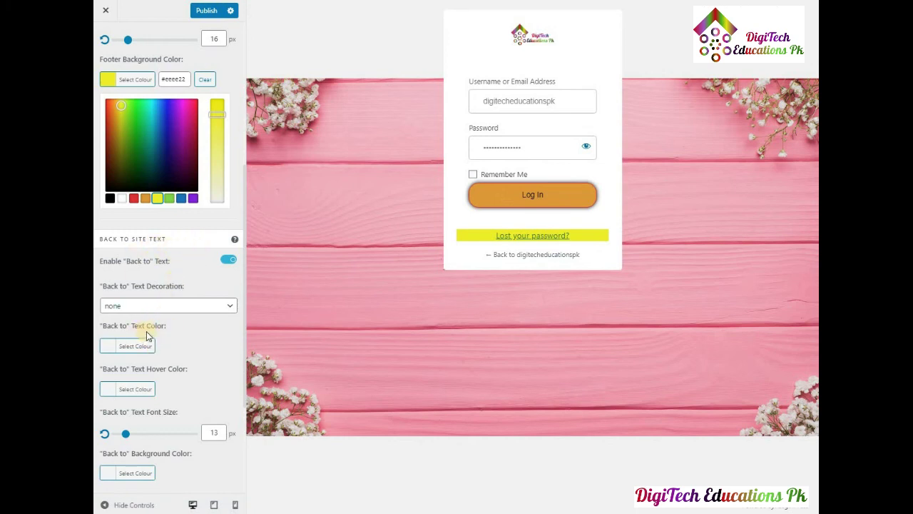
pyautogui.click(229, 307)
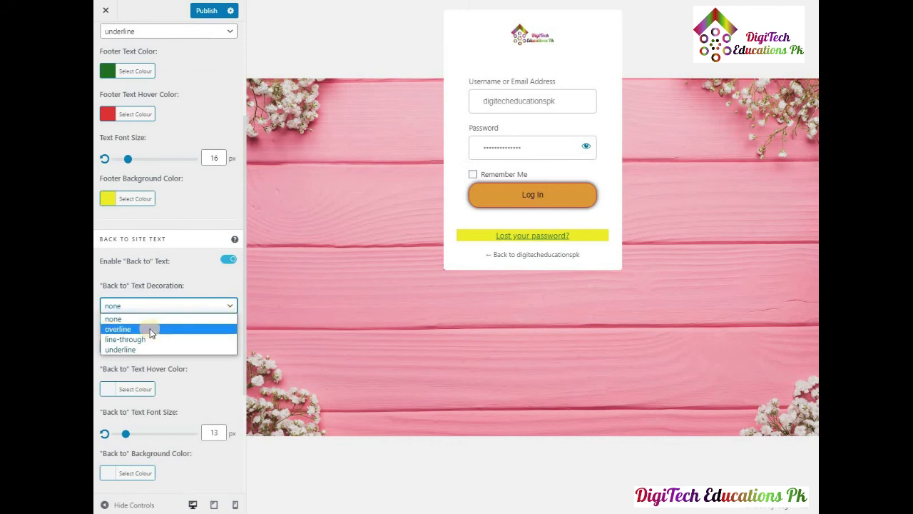
pyautogui.click(133, 350)
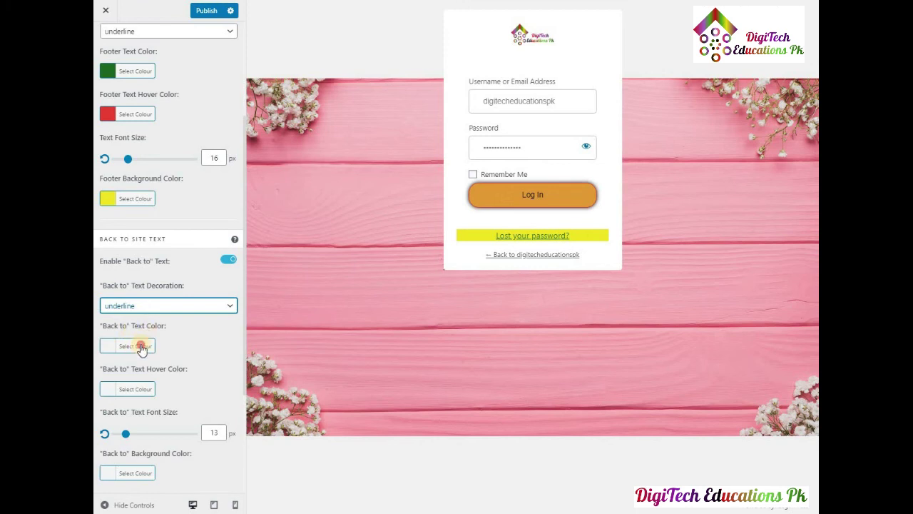
# Try green #81d742 as the "Back to" text color, and set the color to blue #1e73be.
pyautogui.click(142, 347)
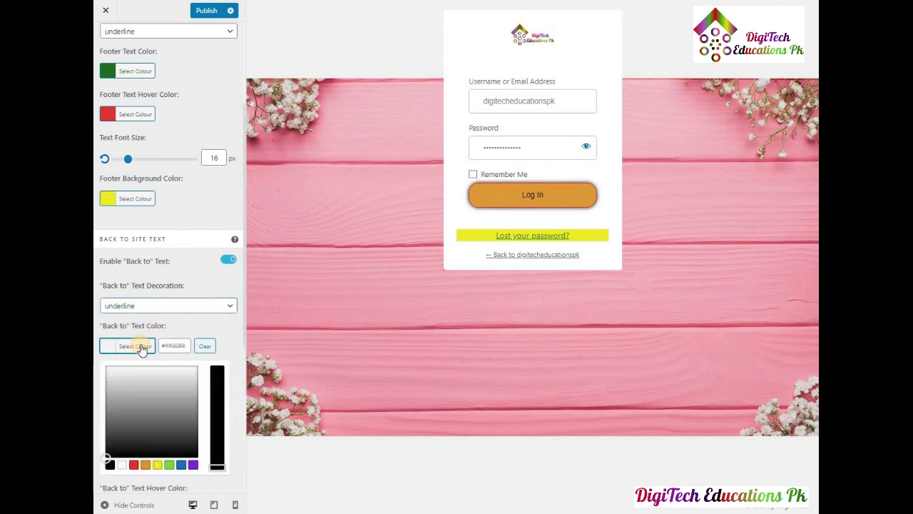
pyautogui.click(170, 465)
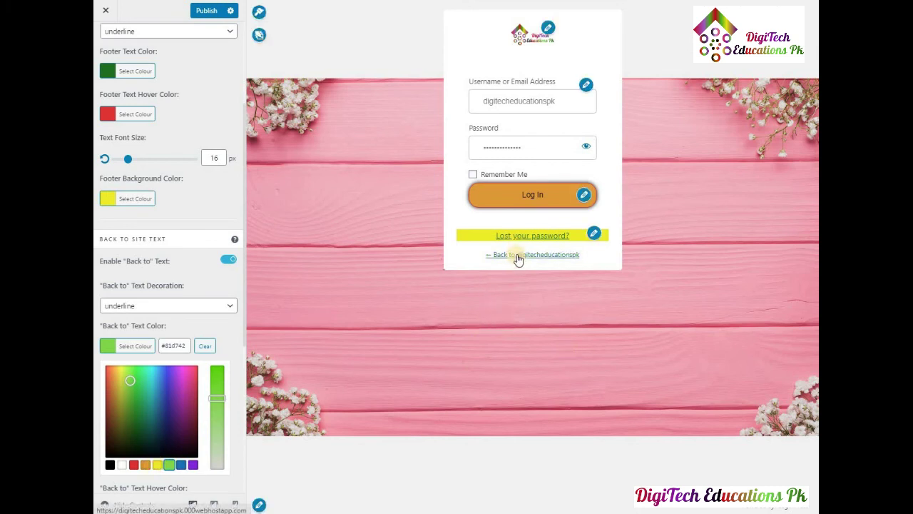
pyautogui.click(181, 464)
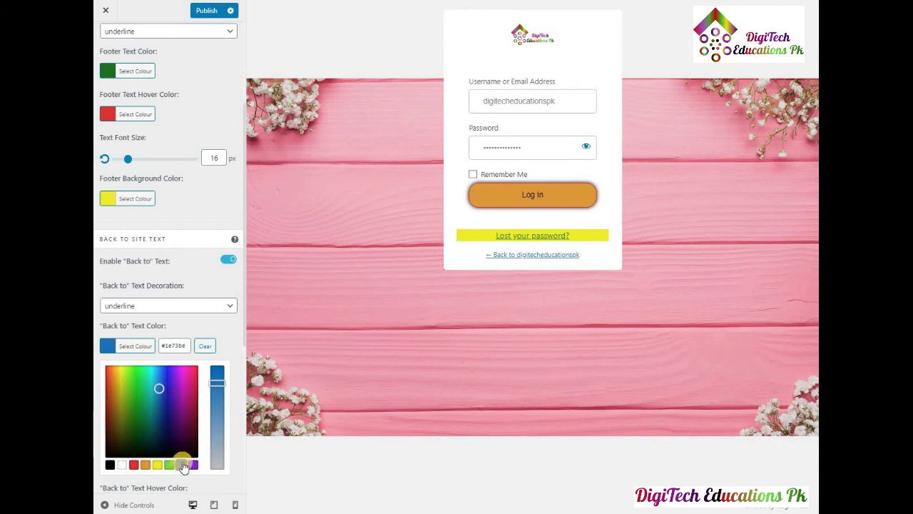
# Capture the "Back to" text decoration and color settings with the login form, and paste the snip into the Word document.
pyautogui.scroll(-5, 239, 365)
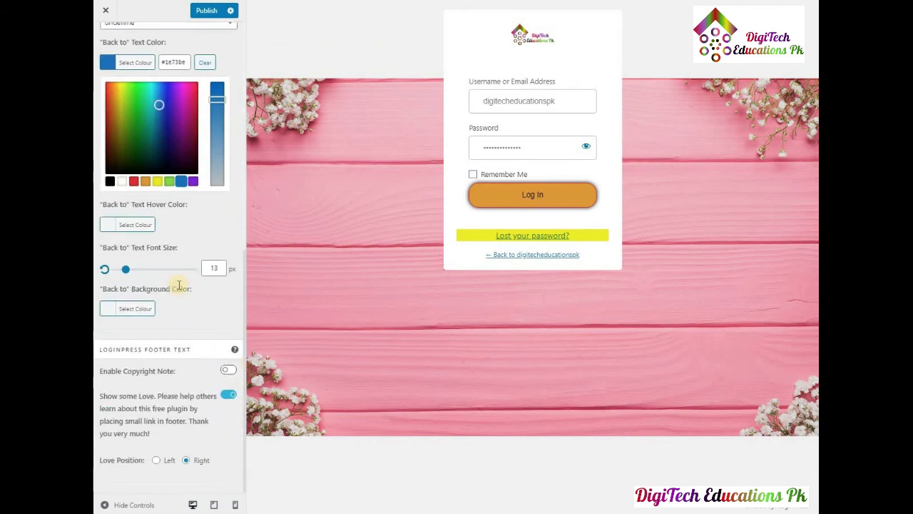
pyautogui.scroll(3, 179, 307)
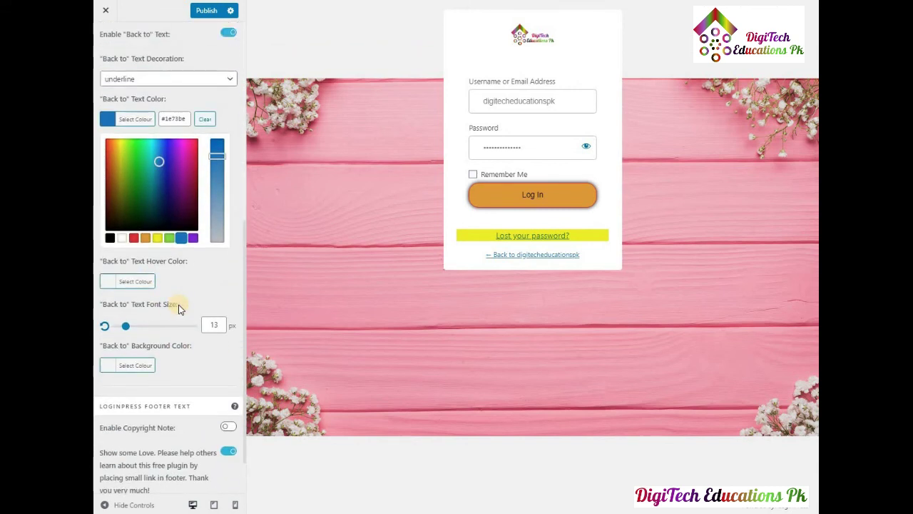
pyautogui.scroll(-1, 178, 308)
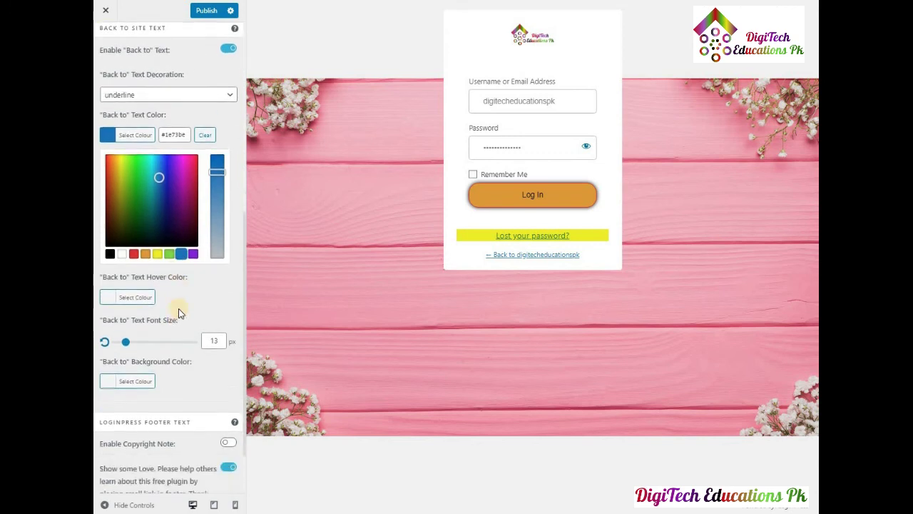
pyautogui.scroll(1, 184, 317)
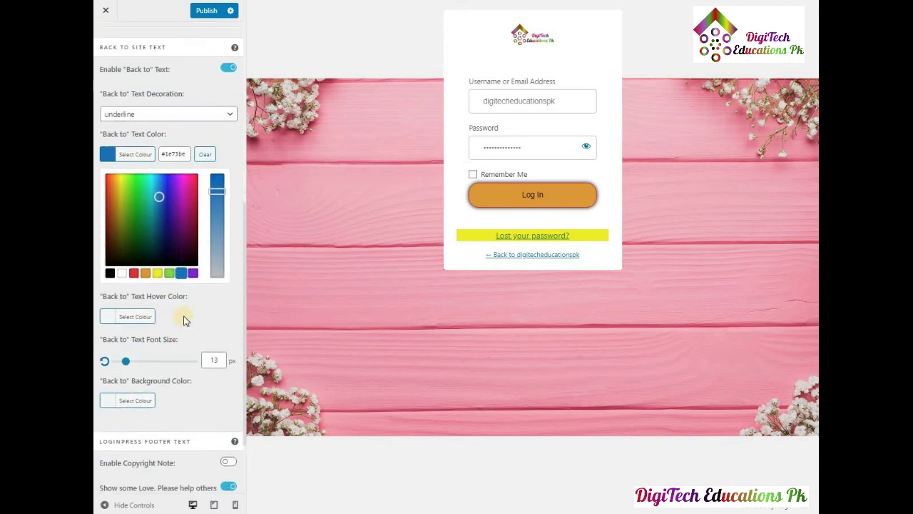
pyautogui.scroll(-1, 184, 320)
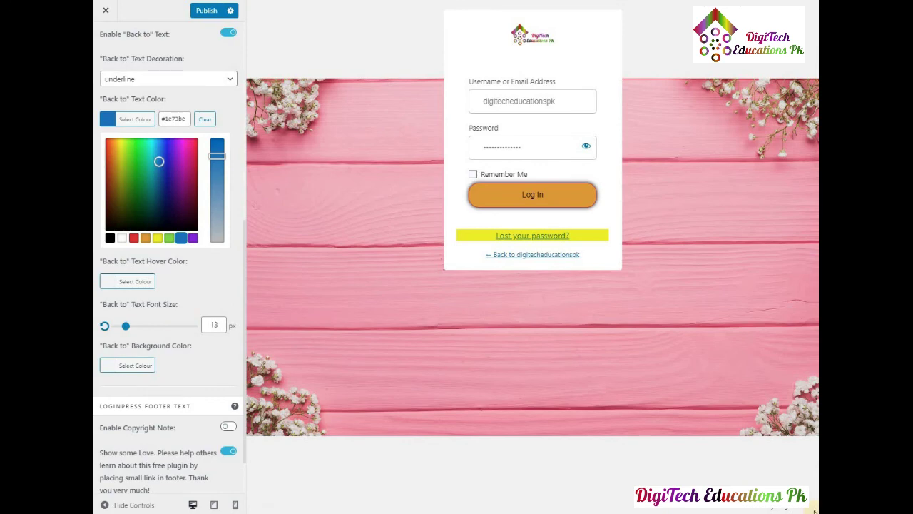
pyautogui.press('super+a')
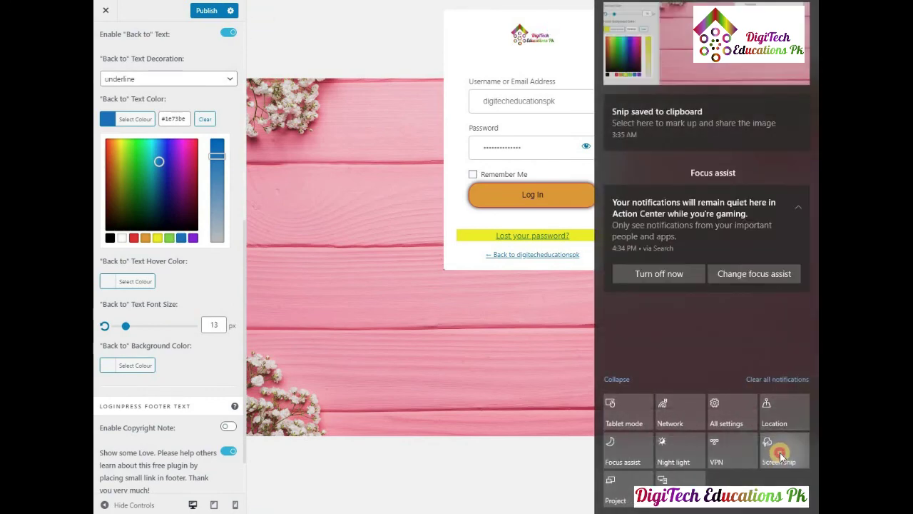
pyautogui.click(223, 177)
pyautogui.press('super+shift+s')
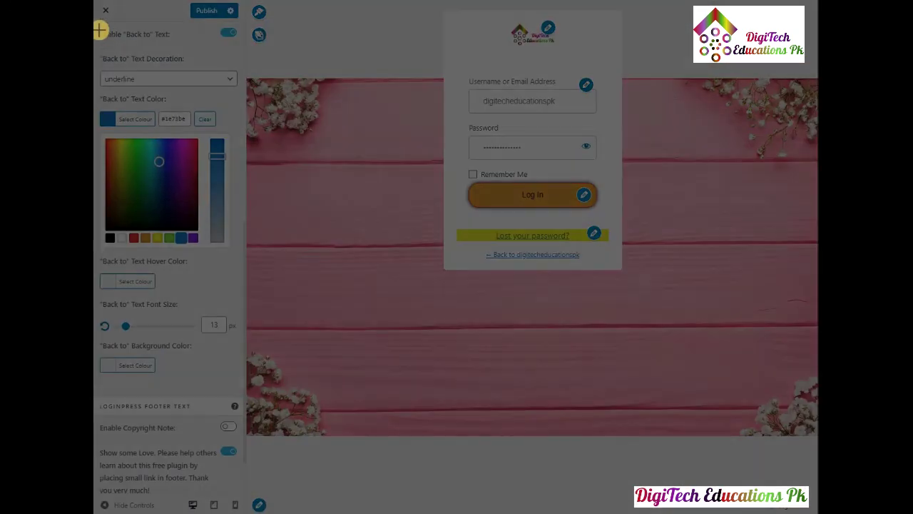
pyautogui.moveTo(99, 25); pyautogui.dragTo(626, 291)
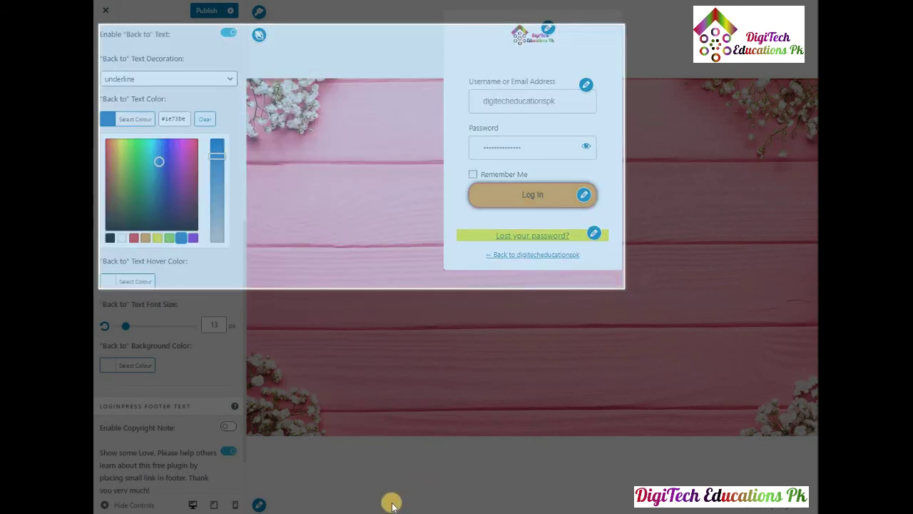
pyautogui.hotkey('alt', 'Tab')
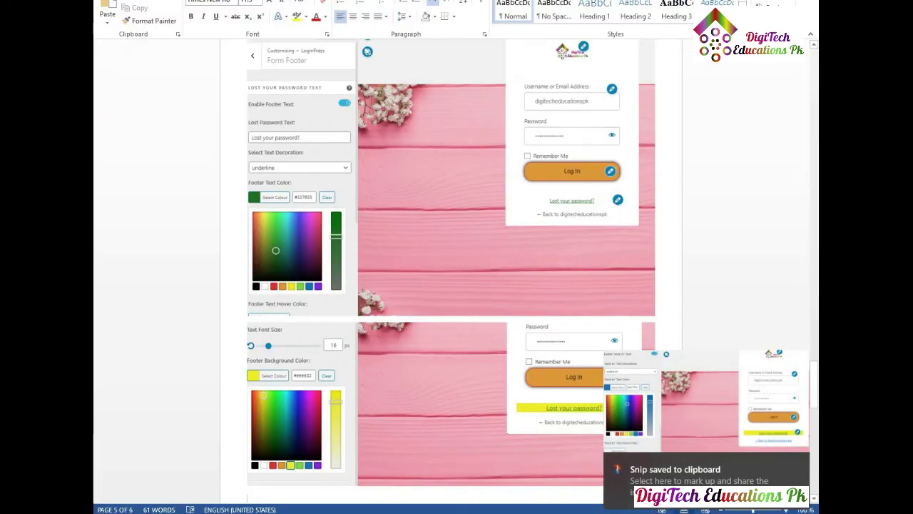
pyautogui.hotkey('ctrl', 'v')
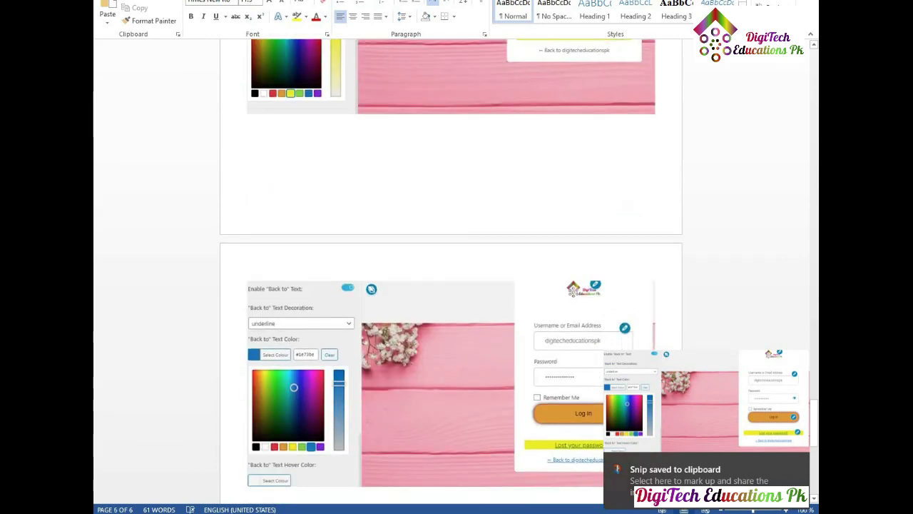
# Return to the LoginPress customizer and set the "Back to" text hover color to red #dd3333.
pyautogui.hotkey('alt', 'Tab')
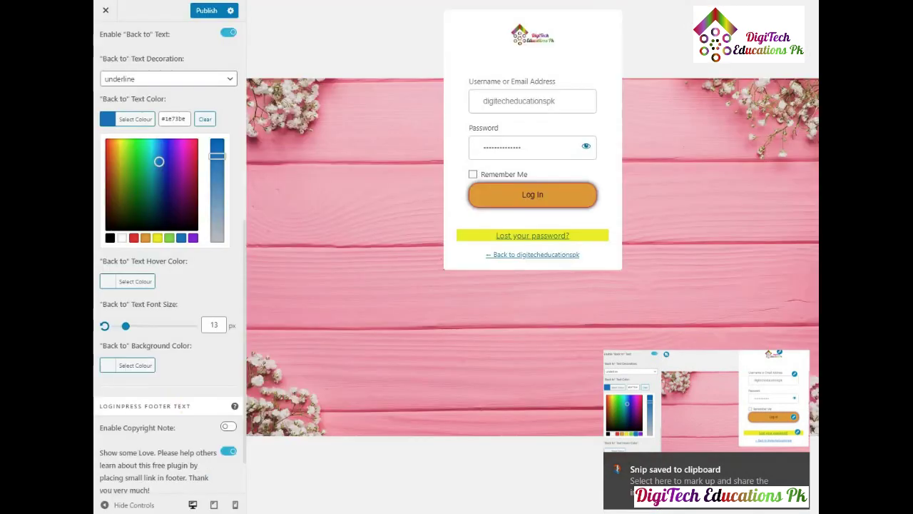
pyautogui.click(131, 282)
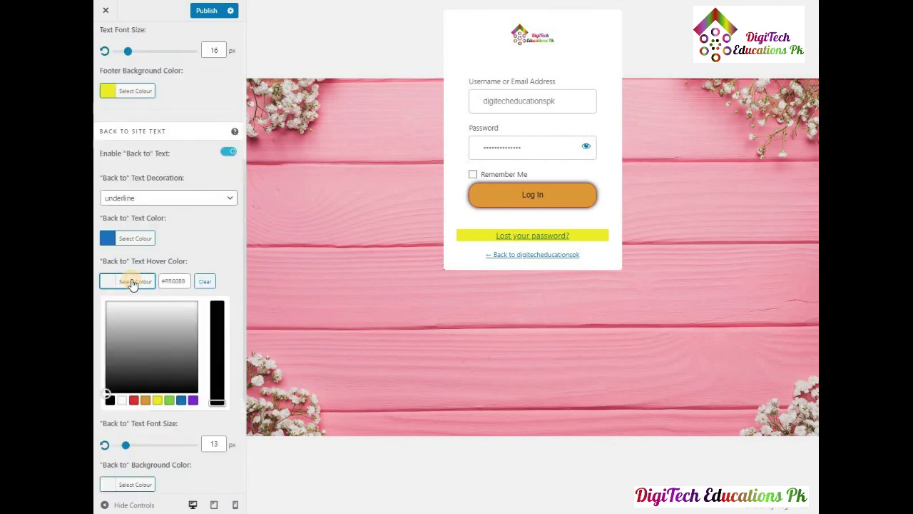
pyautogui.scroll(-3, 159, 324)
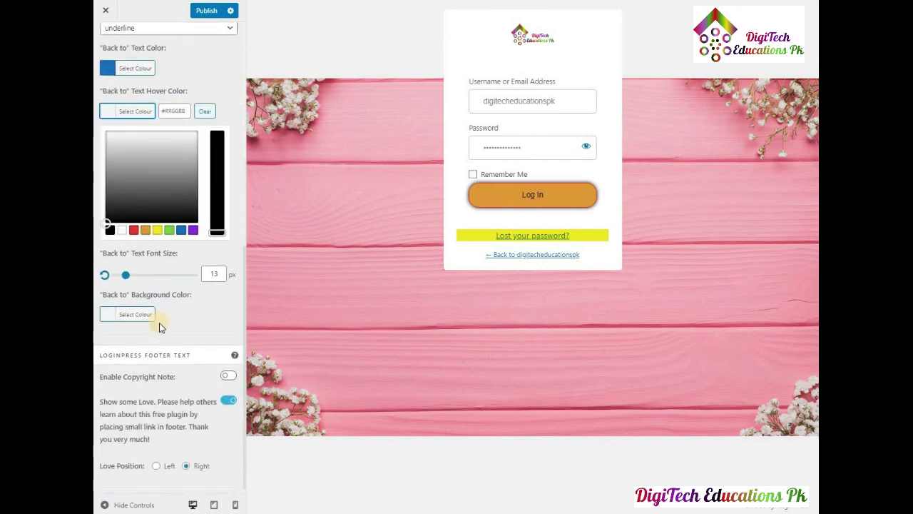
pyautogui.click(133, 230)
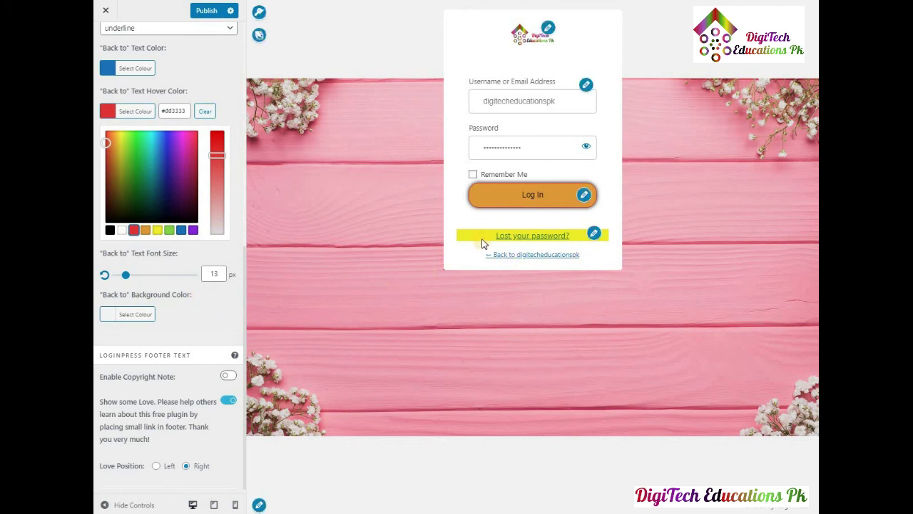
# Try purple #8224e3 as the "Back to" background color, choose green #81d742 instead, and soften it to pale green #b8d6a4.
pyautogui.click(127, 315)
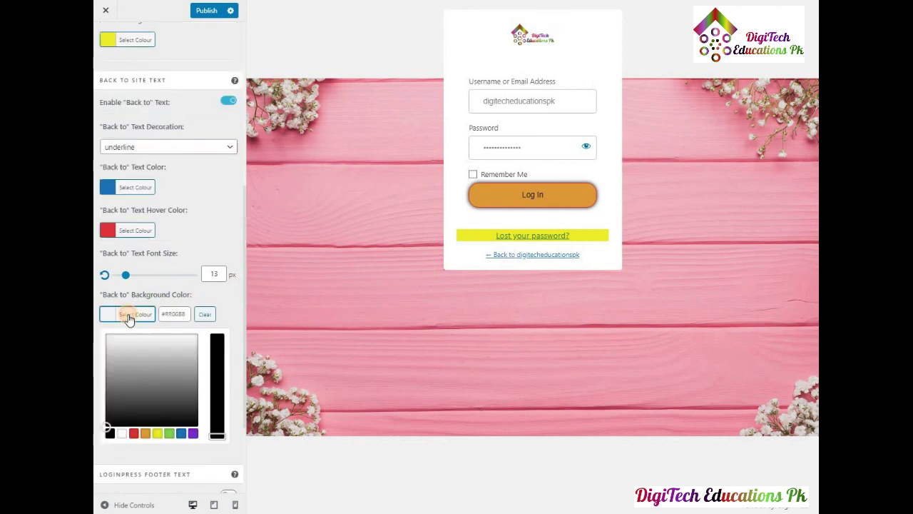
pyautogui.scroll(-3, 165, 396)
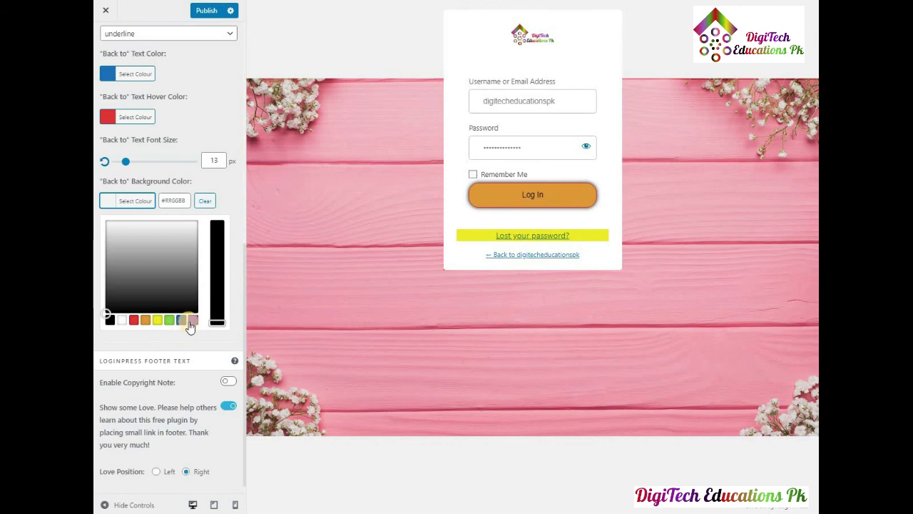
pyautogui.click(190, 322)
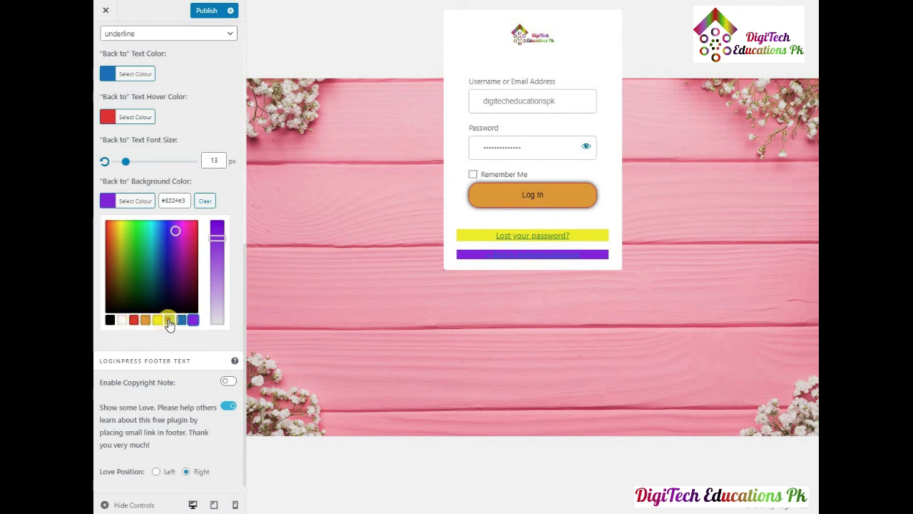
pyautogui.click(168, 320)
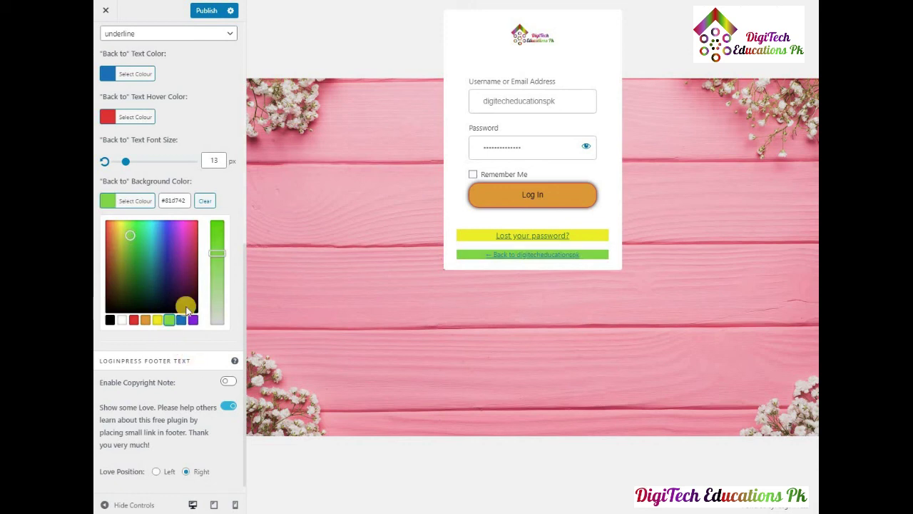
pyautogui.moveTo(217, 251); pyautogui.dragTo(217, 300)
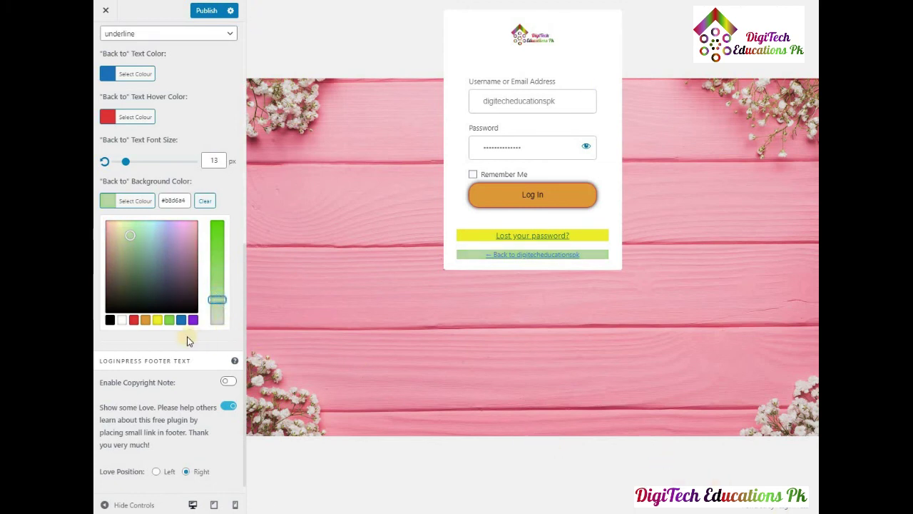
# Capture the "Back to" font size and background color settings with the form preview, and paste the snip below the previous one in Word.
pyautogui.scroll(-1, 187, 338)
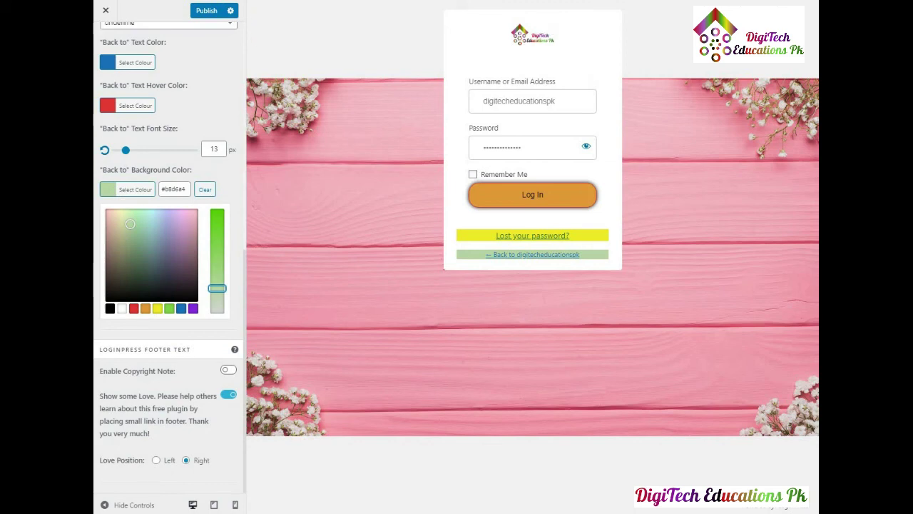
pyautogui.press('super+a')
pyautogui.click(774, 457)
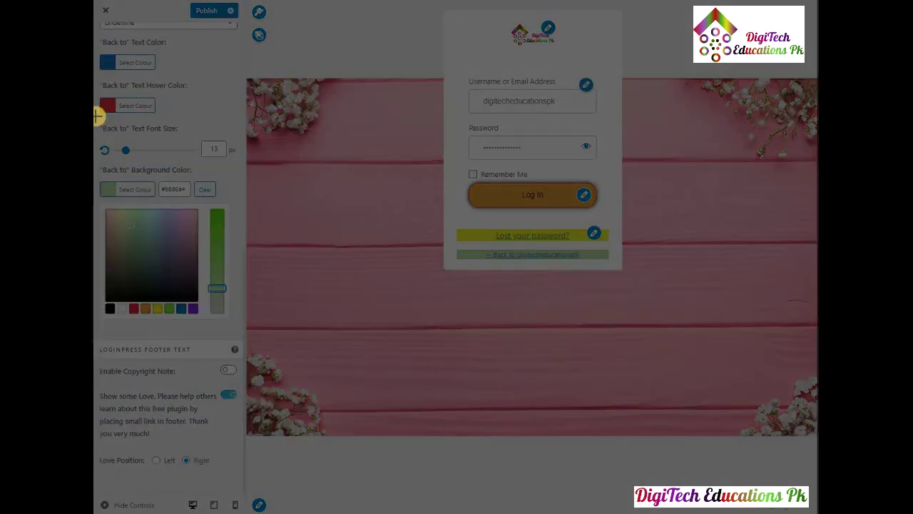
pyautogui.moveTo(98, 116); pyautogui.dragTo(638, 336)
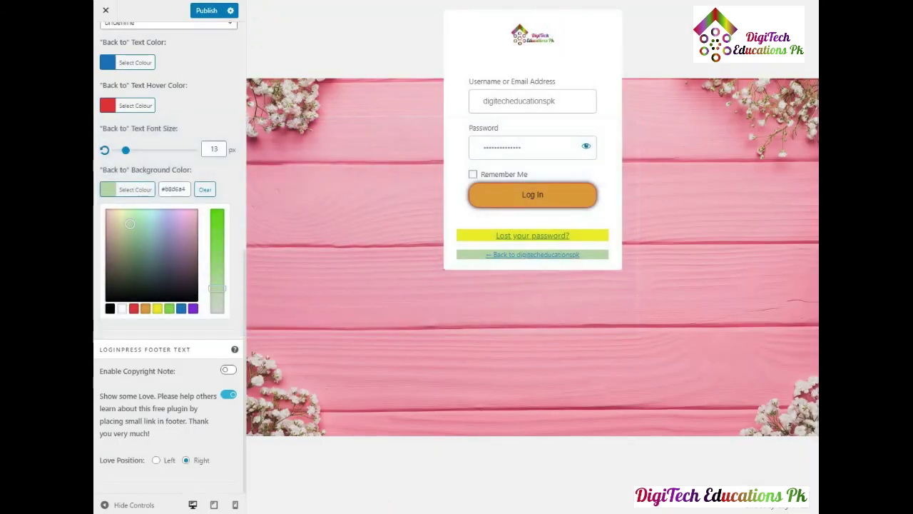
pyautogui.hotkey('alt', 'Tab')
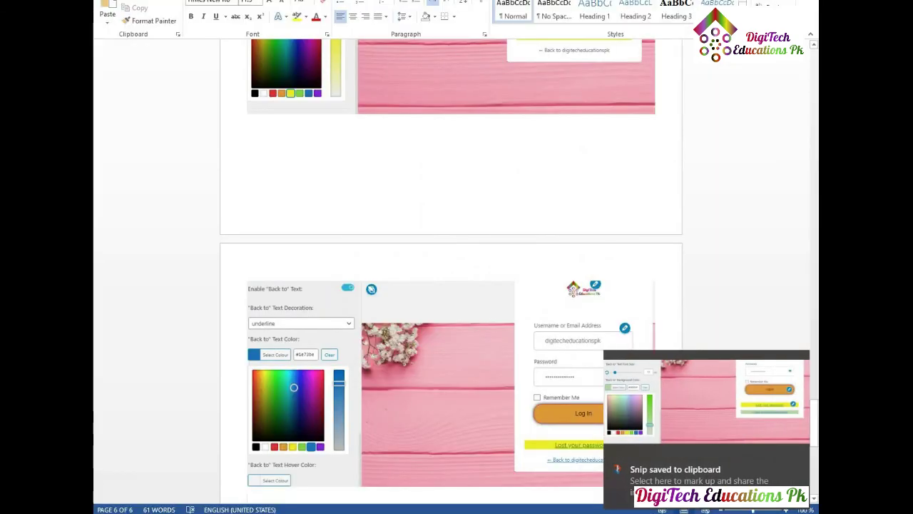
pyautogui.hotkey('ctrl', 'v')
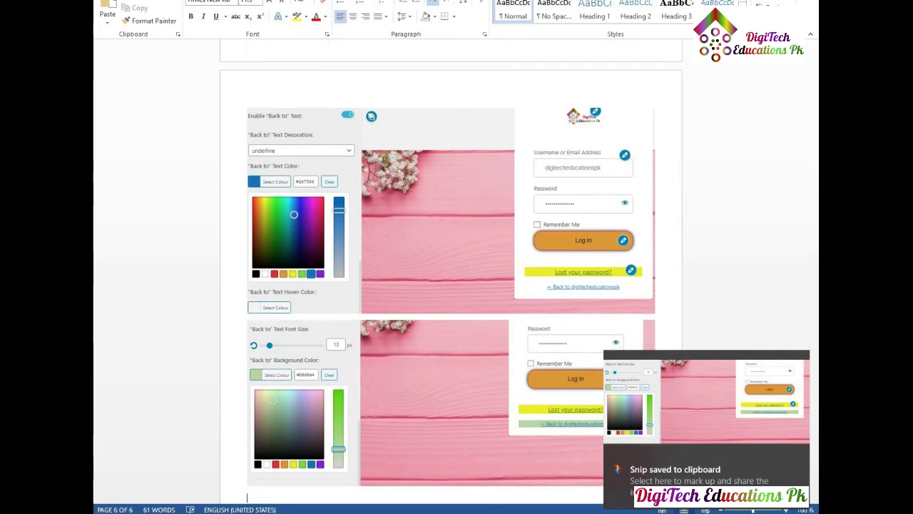
# Return to the LoginPress customizer, review the form footer settings, and publish the login page changes.
pyautogui.hotkey('alt', 'Tab')
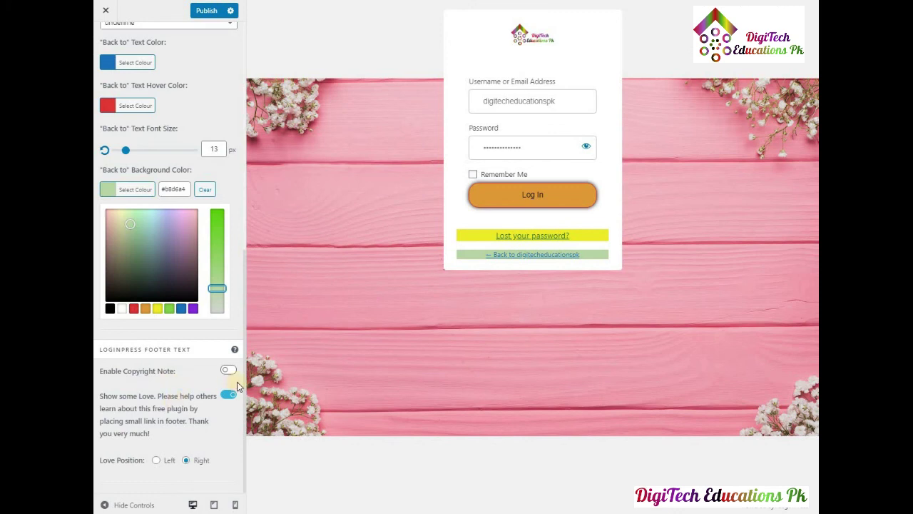
pyautogui.moveTo(481, 303)
pyautogui.scroll(3, 214, 366)
pyautogui.scroll(1, 214, 363)
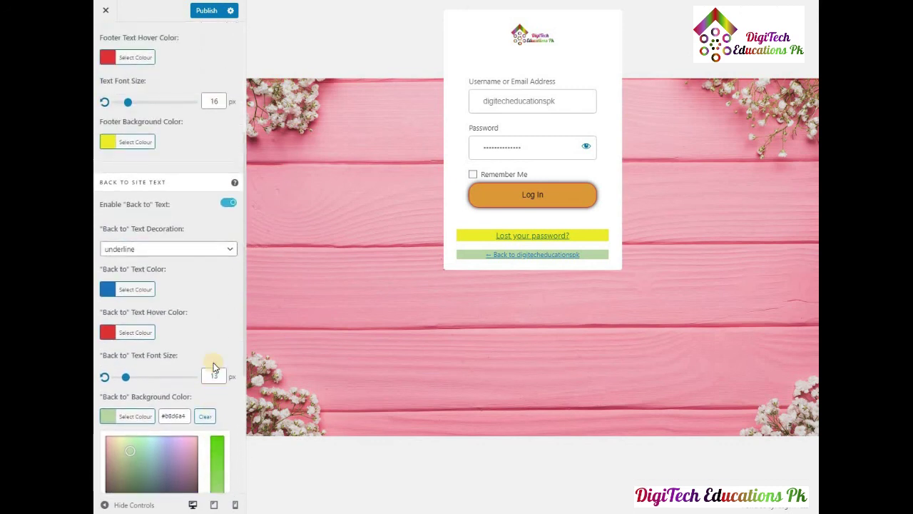
pyautogui.scroll(4, 213, 362)
pyautogui.scroll(-8, 214, 362)
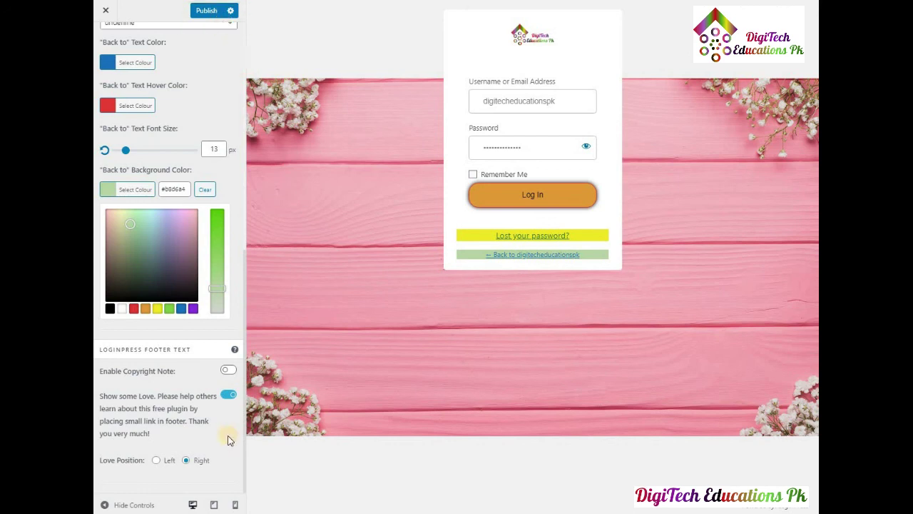
pyautogui.click(212, 11)
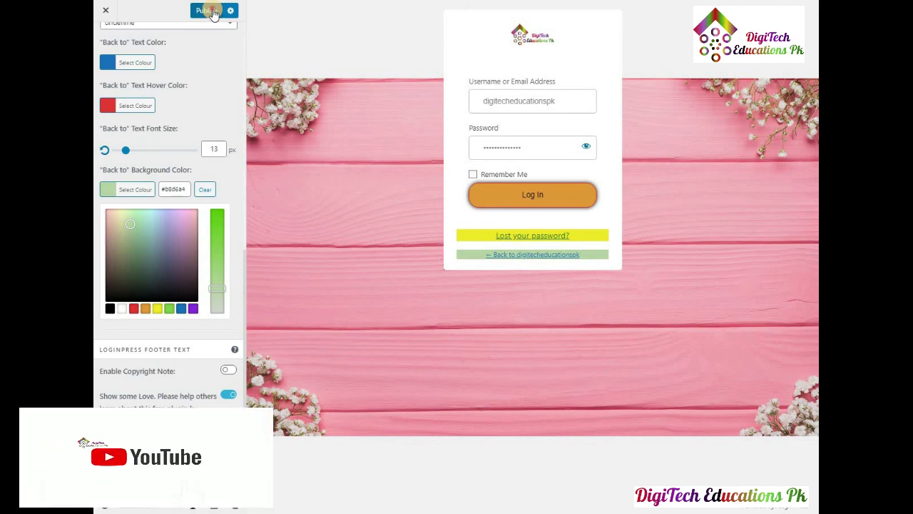